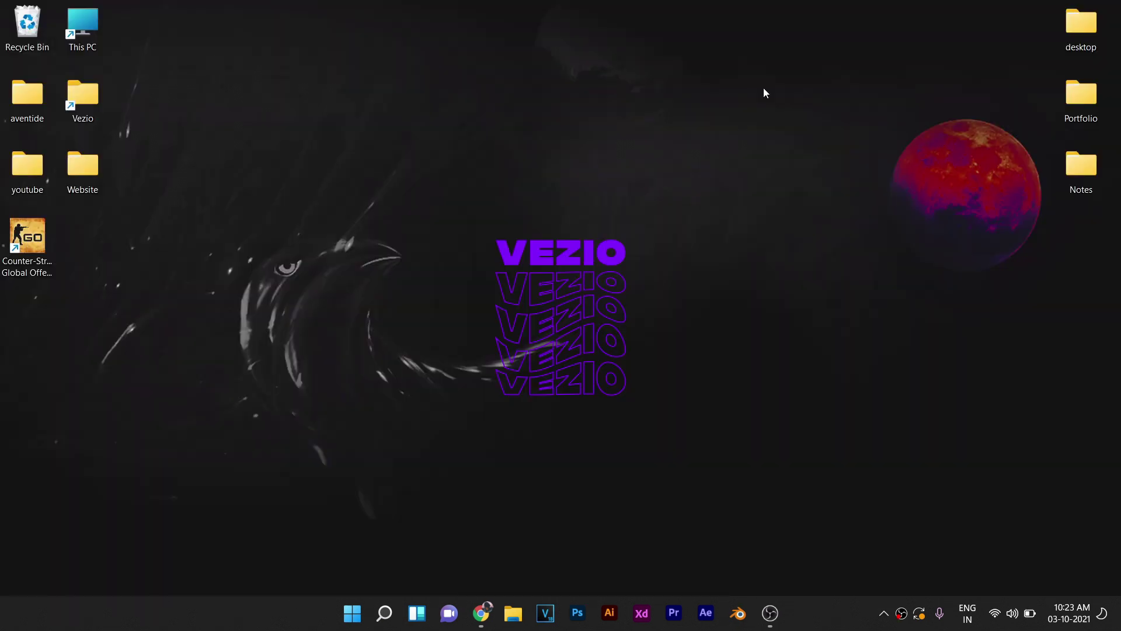
Step: Open Windows Settings and bring up the installed apps list under Apps & features
click(365, 611)
click(364, 612)
click(365, 612)
text(settings)
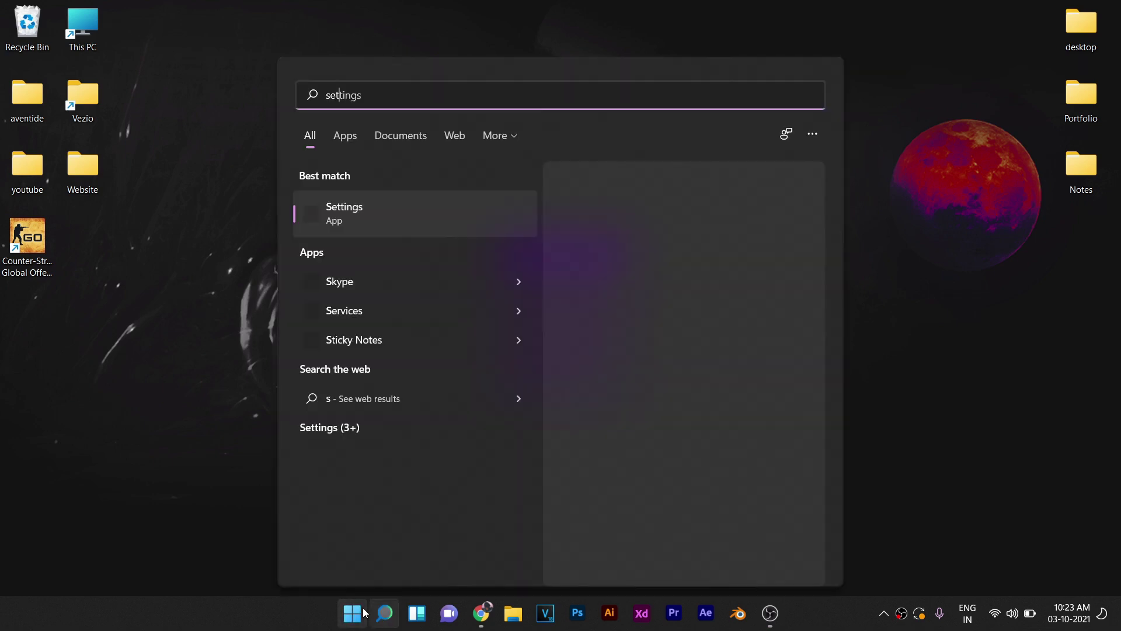
key(Return)
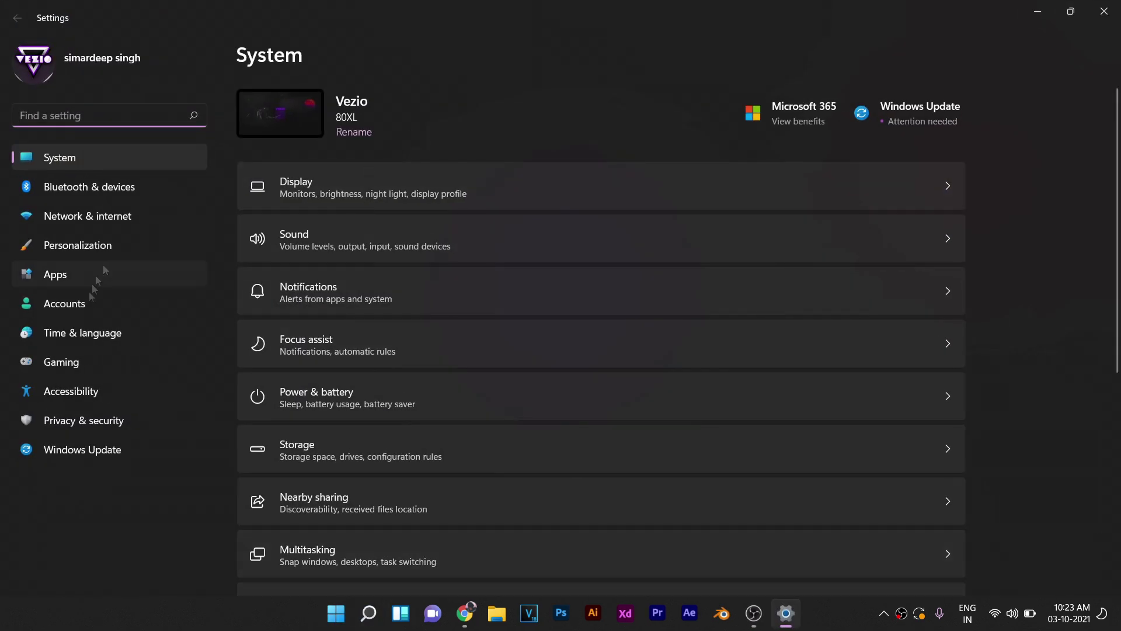
click(68, 278)
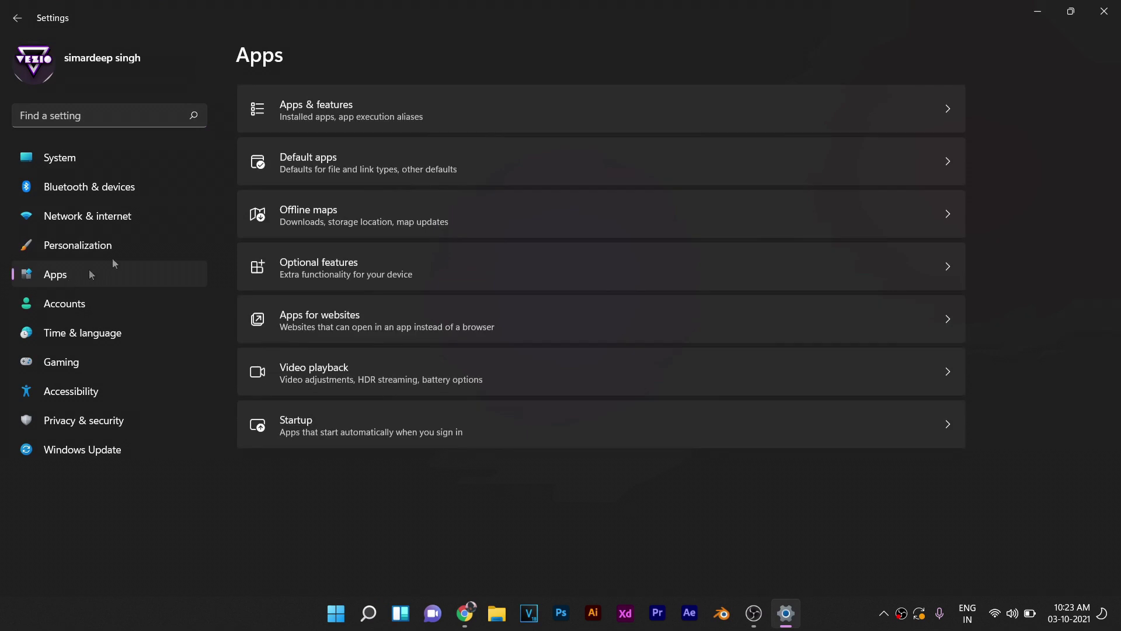
click(336, 112)
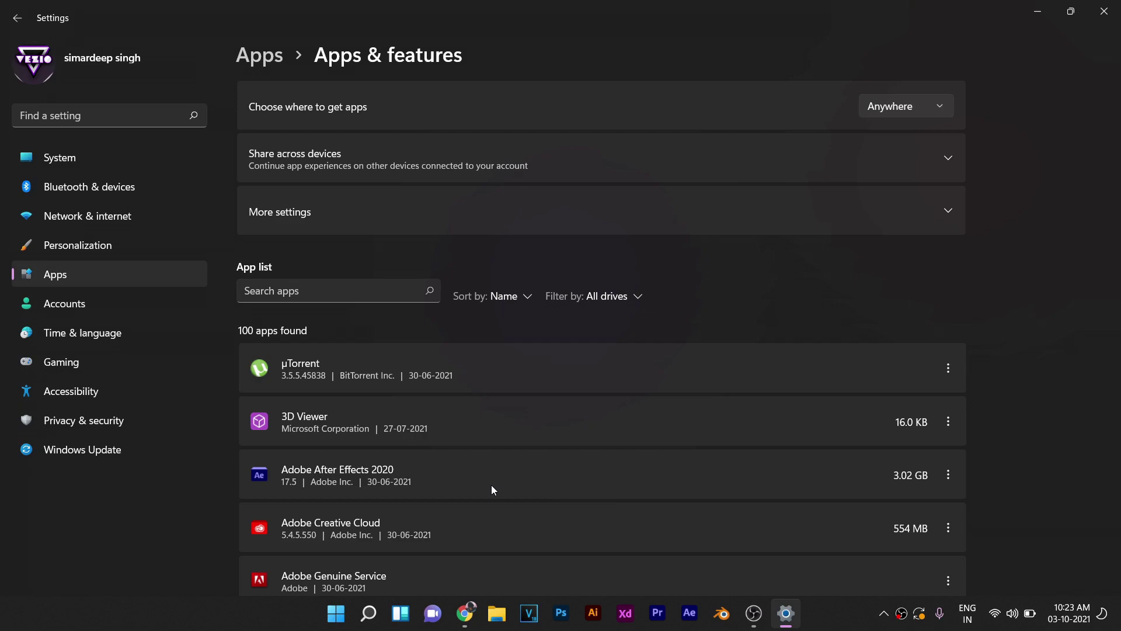
Step: Look through the installed apps and uninstall an unneeded one
scroll(491, 485, down, 20)
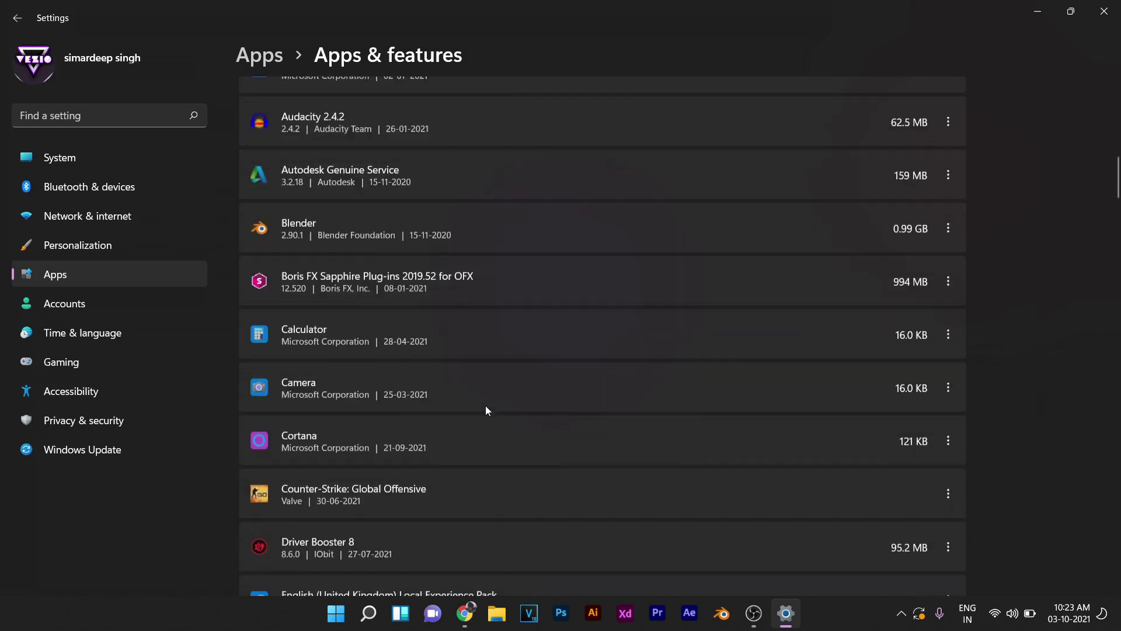
scroll(485, 405, down, 20)
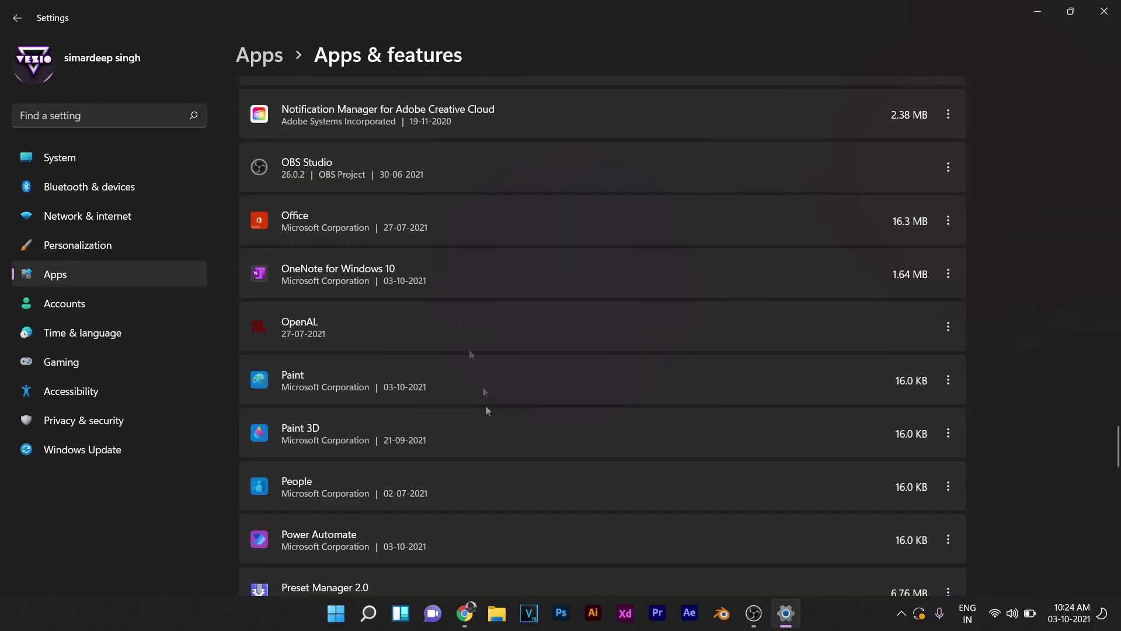
click(948, 370)
click(856, 425)
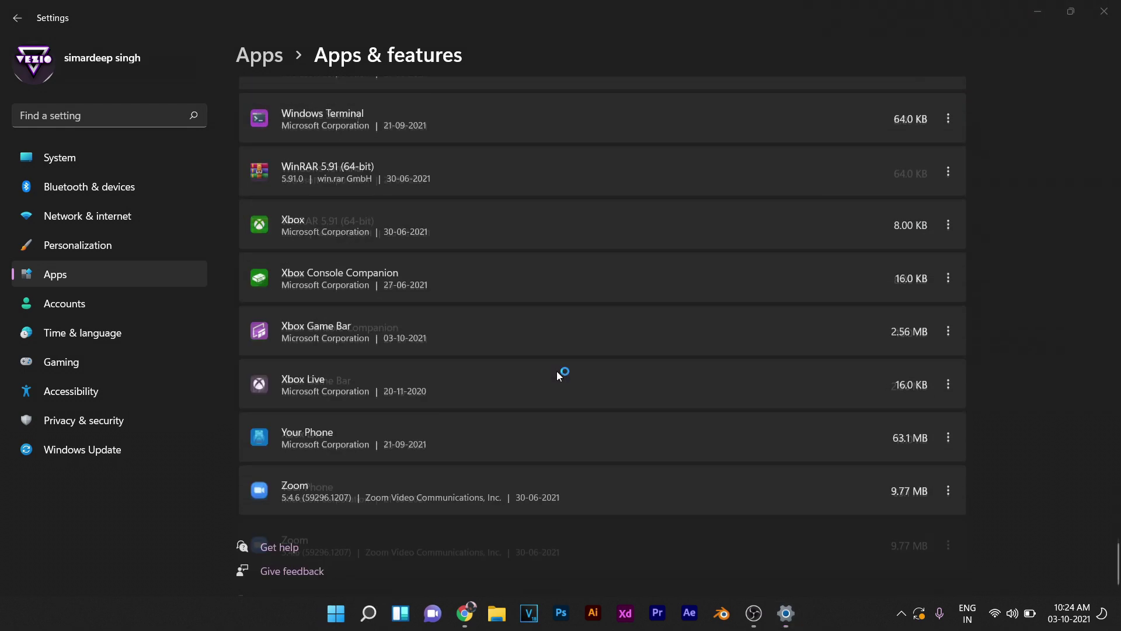
click(613, 367)
click(670, 358)
scroll(228, 332, up, 5)
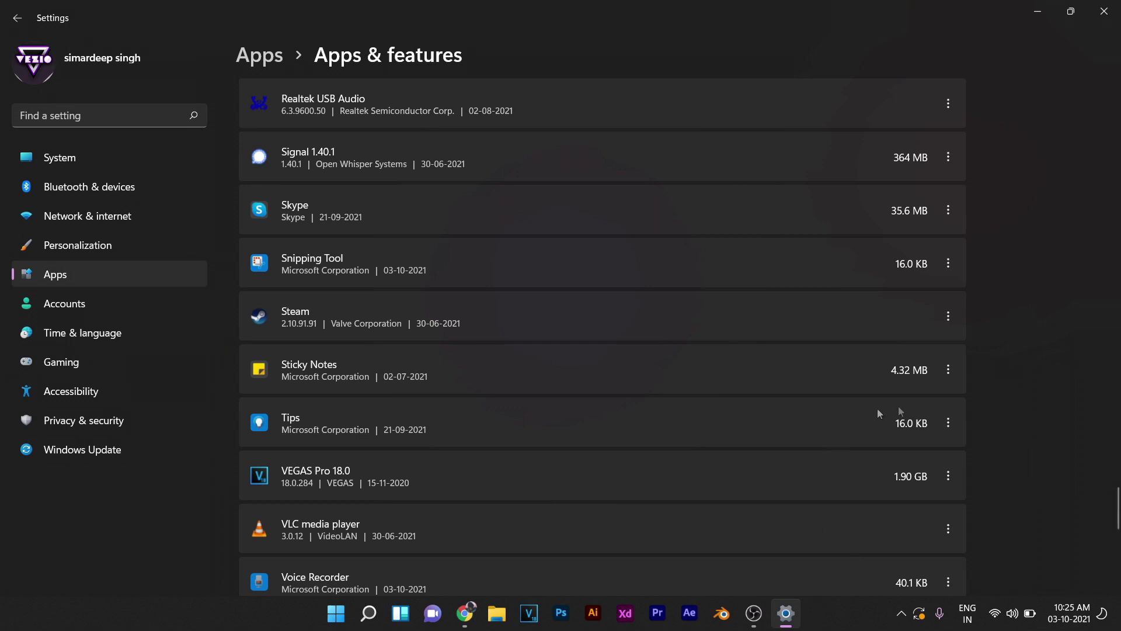
Step: Stop all Maps and Microsoft To Do links from opening in an app instead of a browser under Apps for websites
click(270, 66)
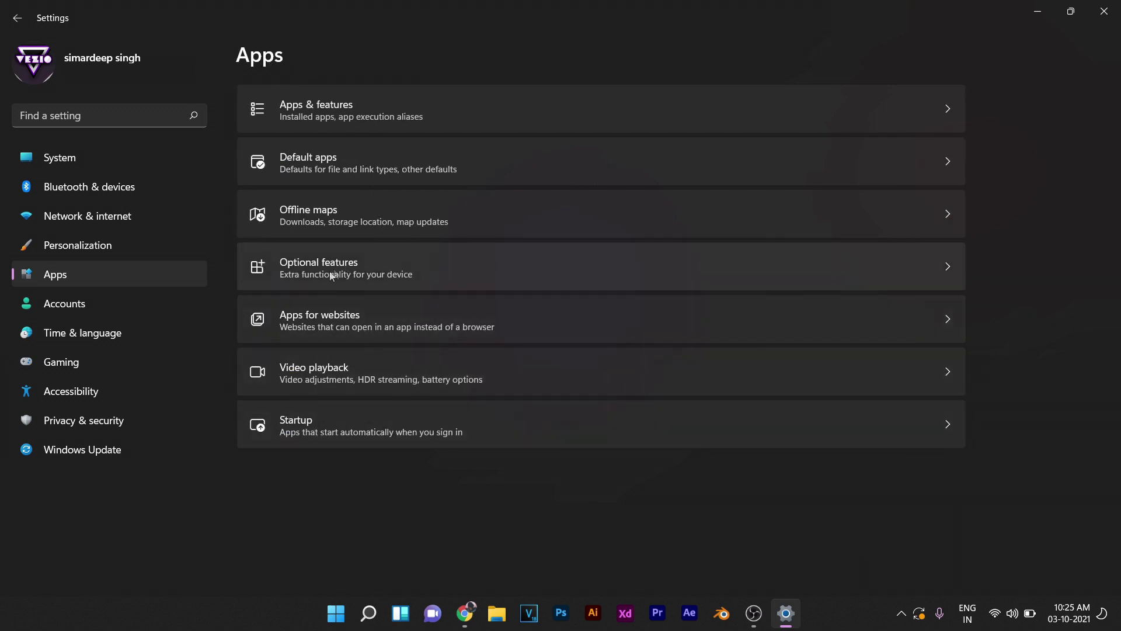
click(366, 315)
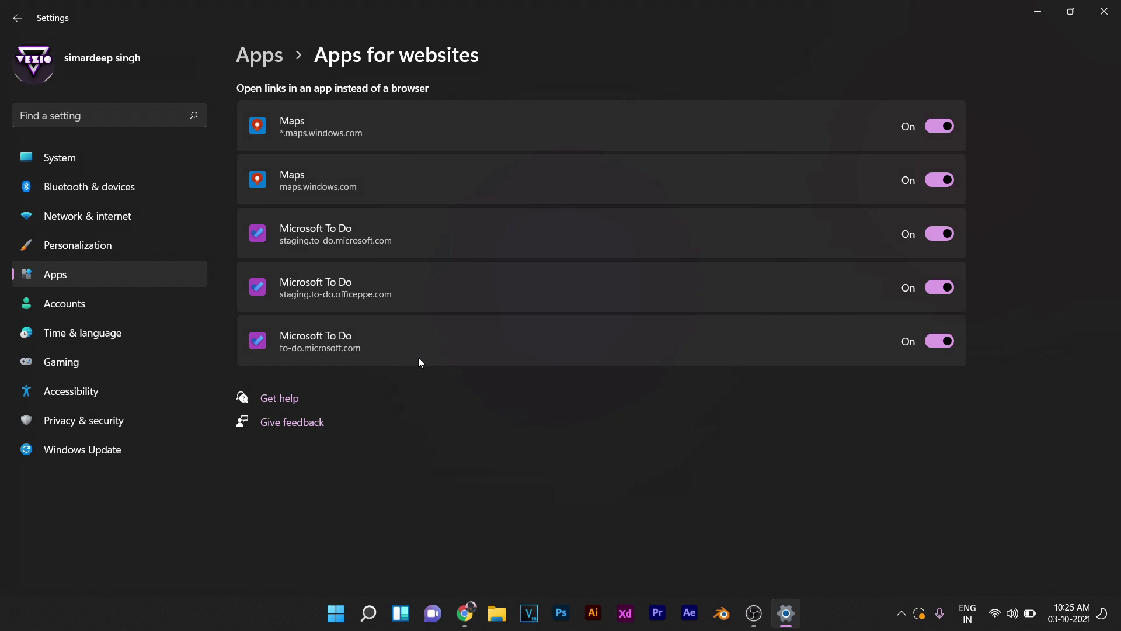
click(933, 129)
click(945, 180)
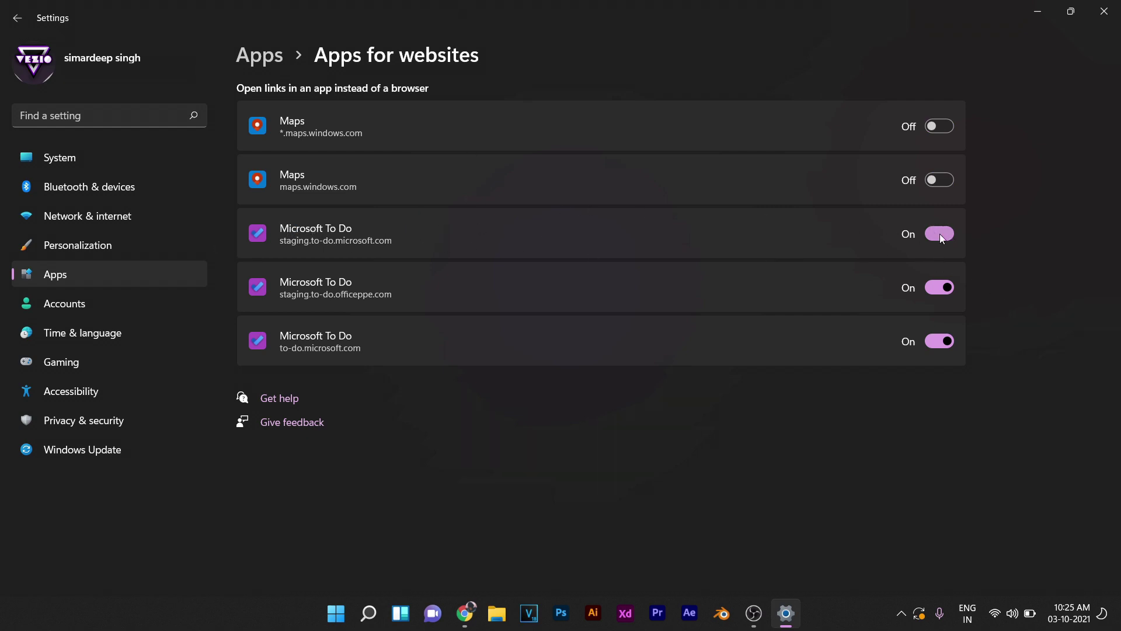
click(939, 287)
click(937, 342)
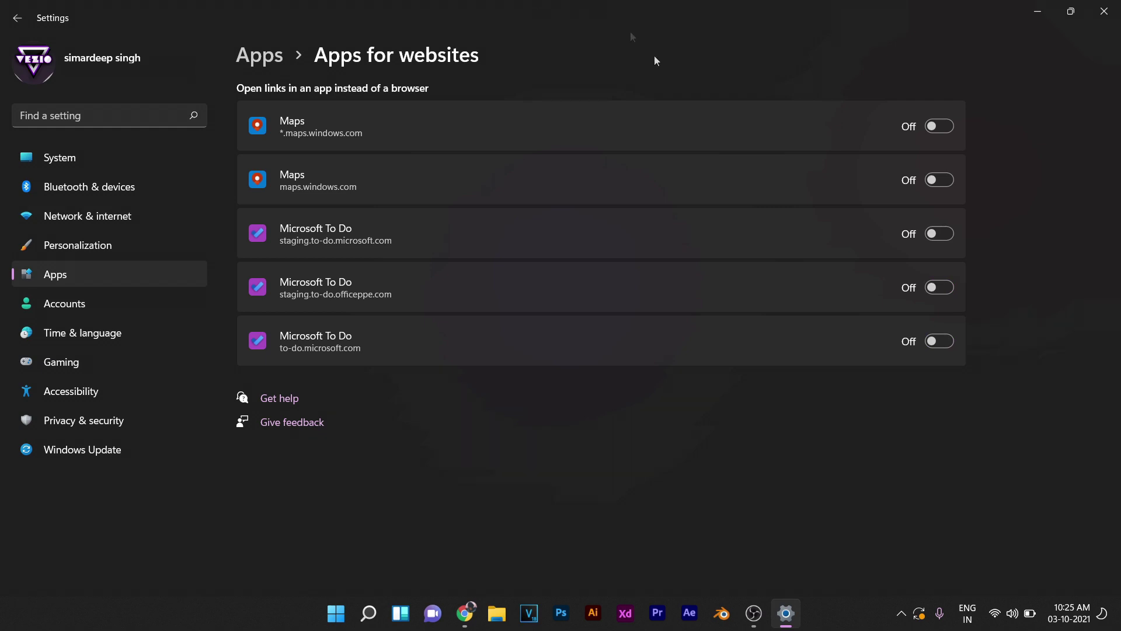
click(259, 56)
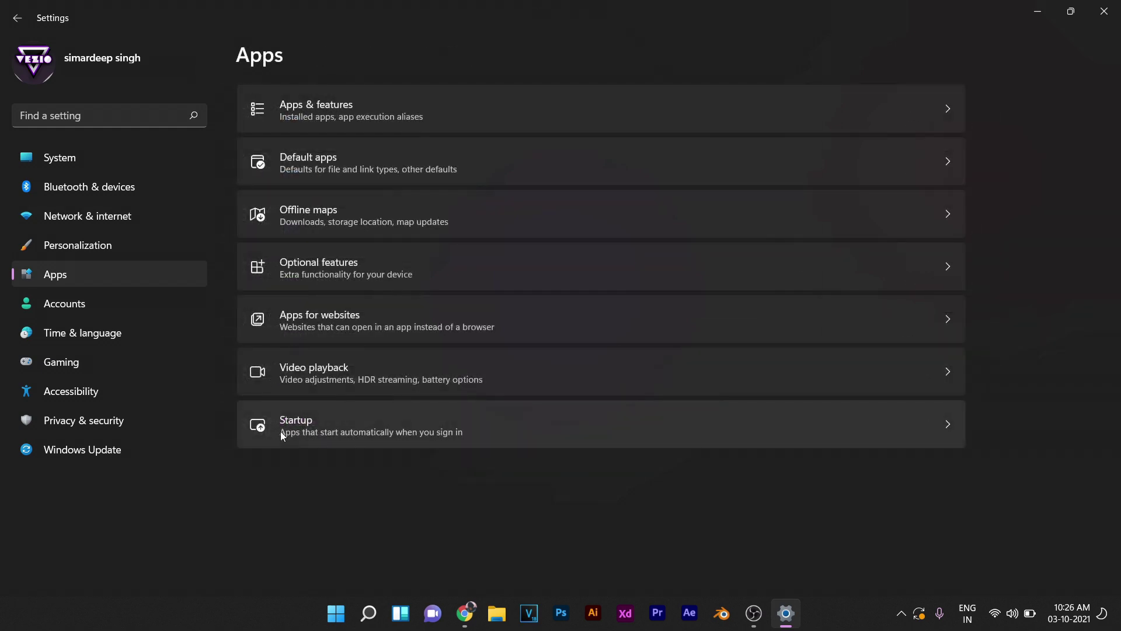
Step: Review which apps are configured to start automatically at sign-in
click(363, 430)
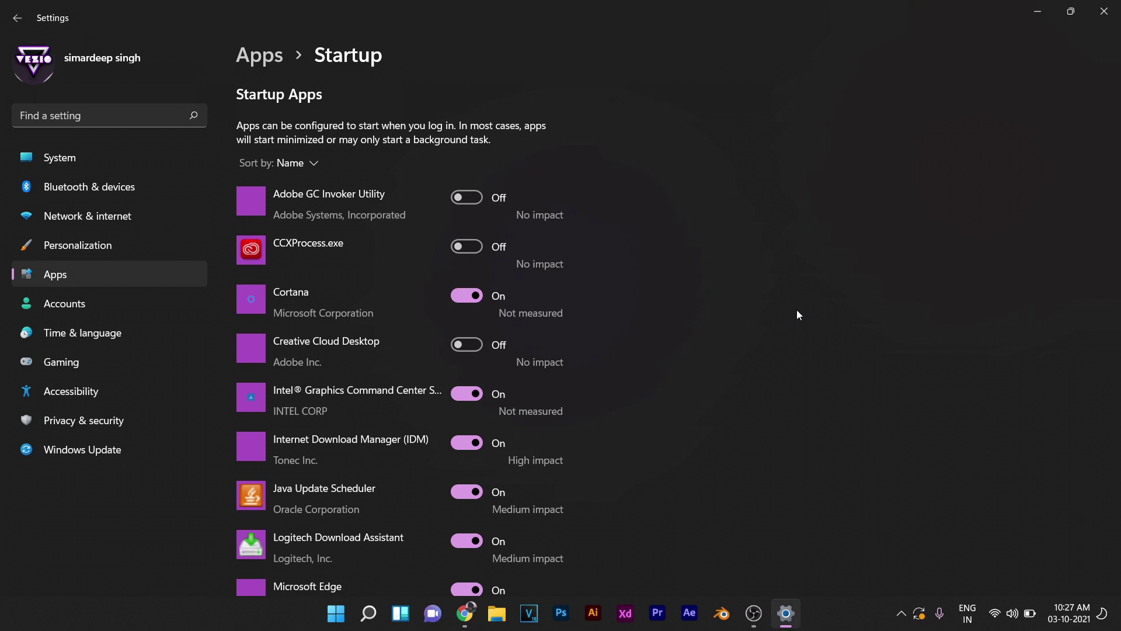
scroll(526, 292, down, 4)
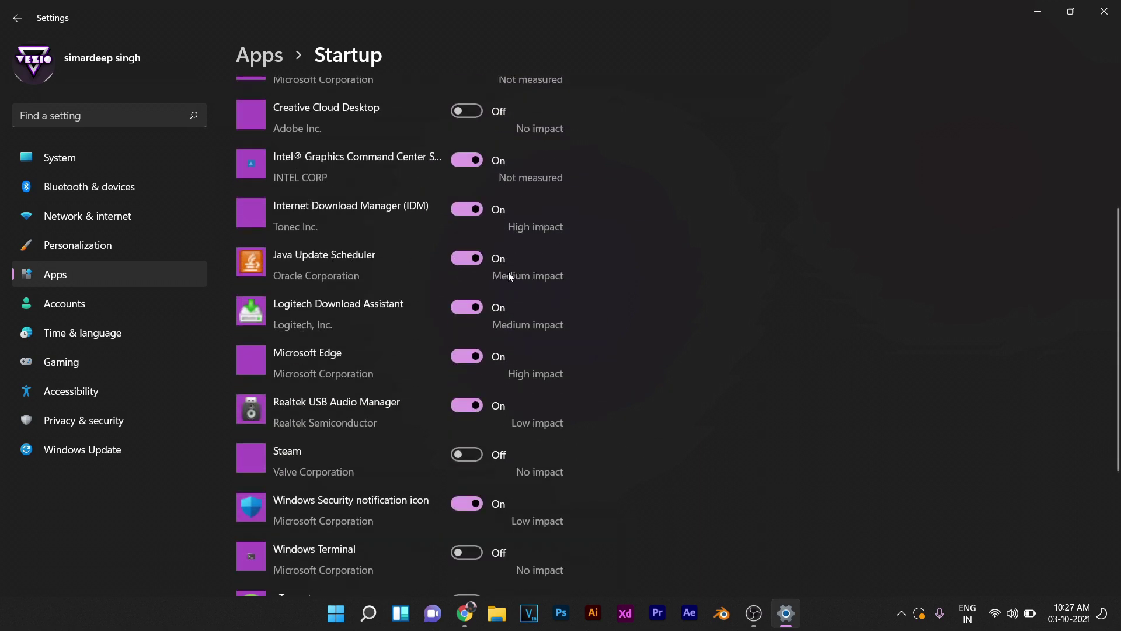
scroll(510, 277, up, 4)
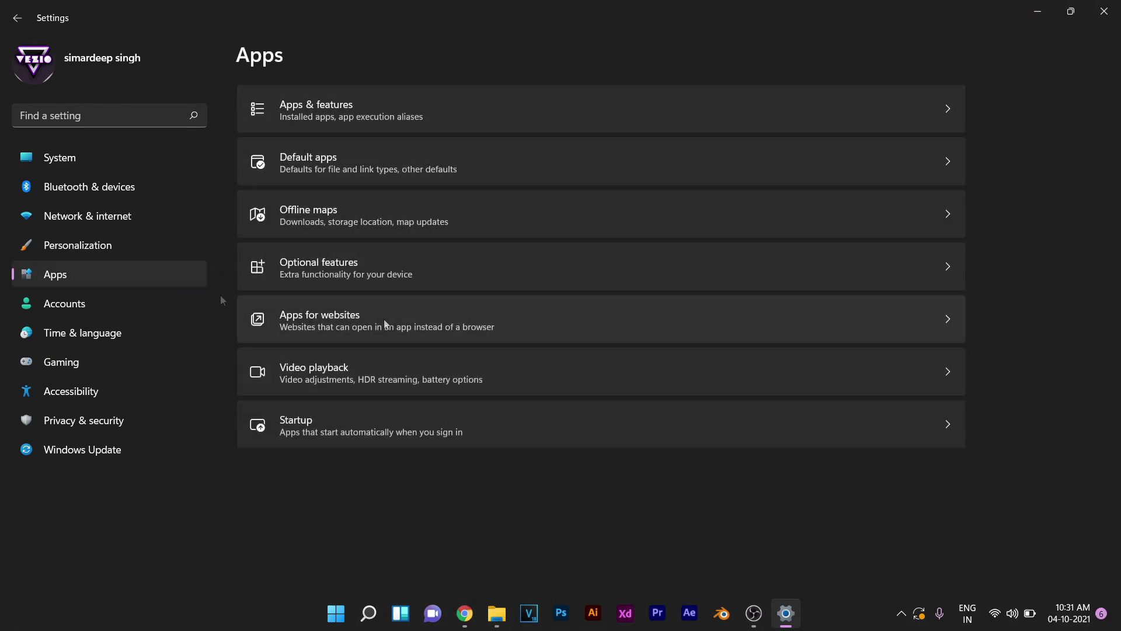
Step: Open the Device usage settings in Personalization to check which usage categories are enabled
click(78, 248)
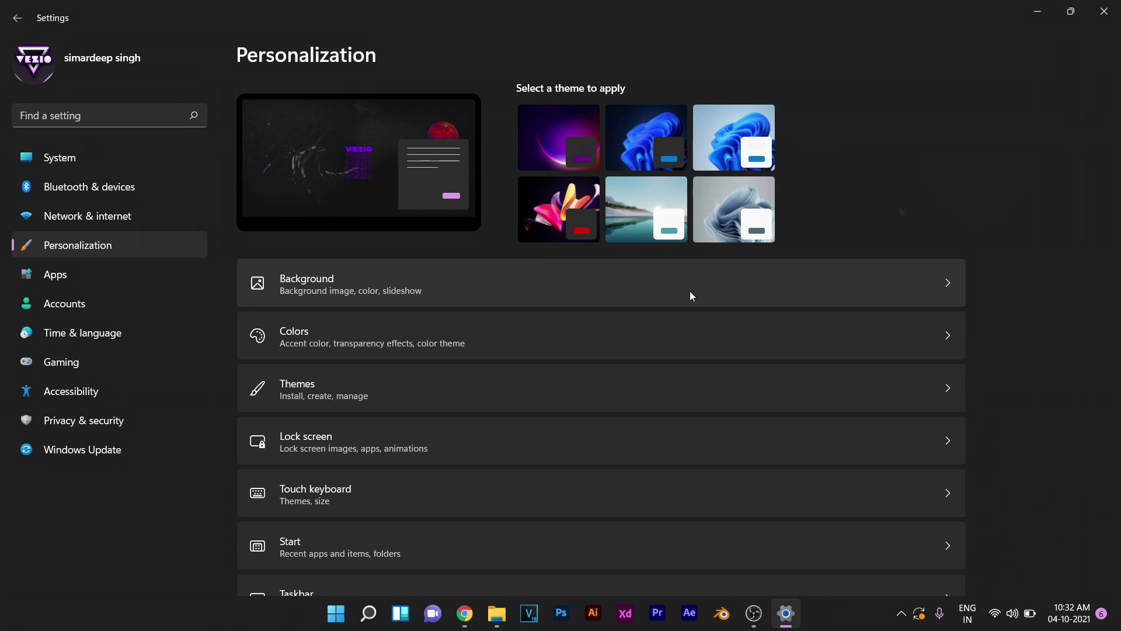
scroll(705, 313, down, 3)
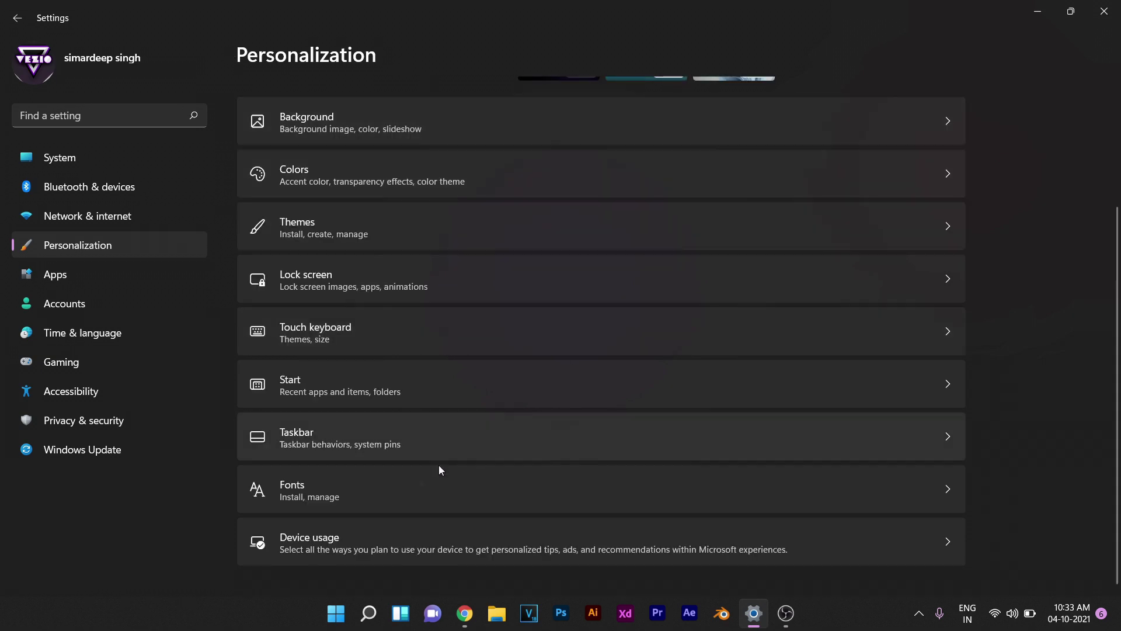
click(380, 551)
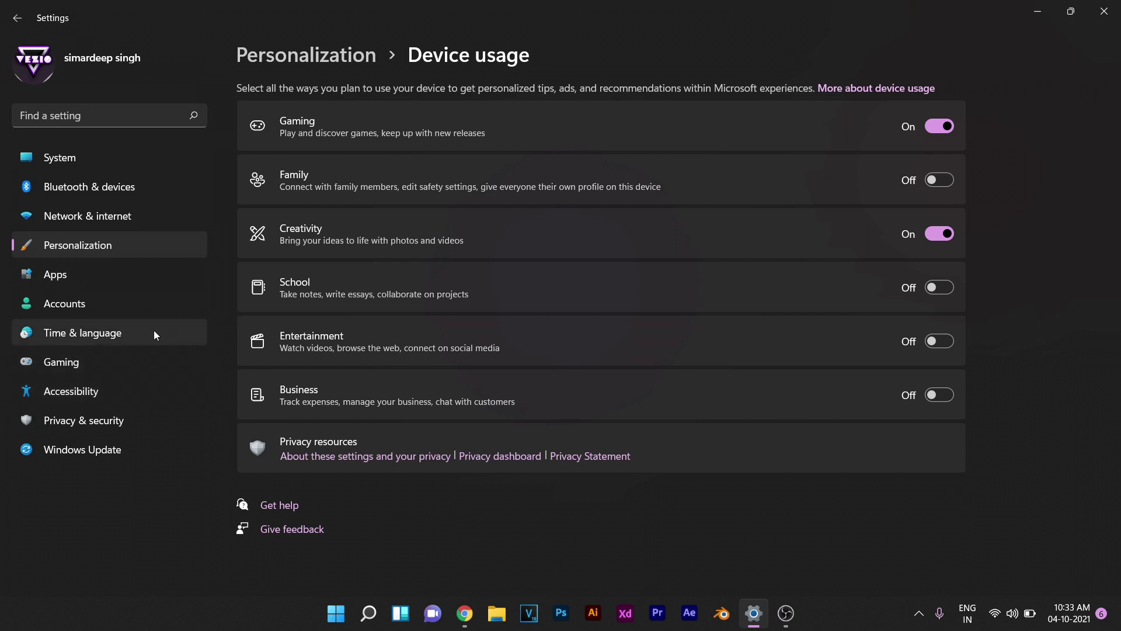
Step: Turn off opening Xbox Game Bar with the controller button in the Gaming settings
click(75, 366)
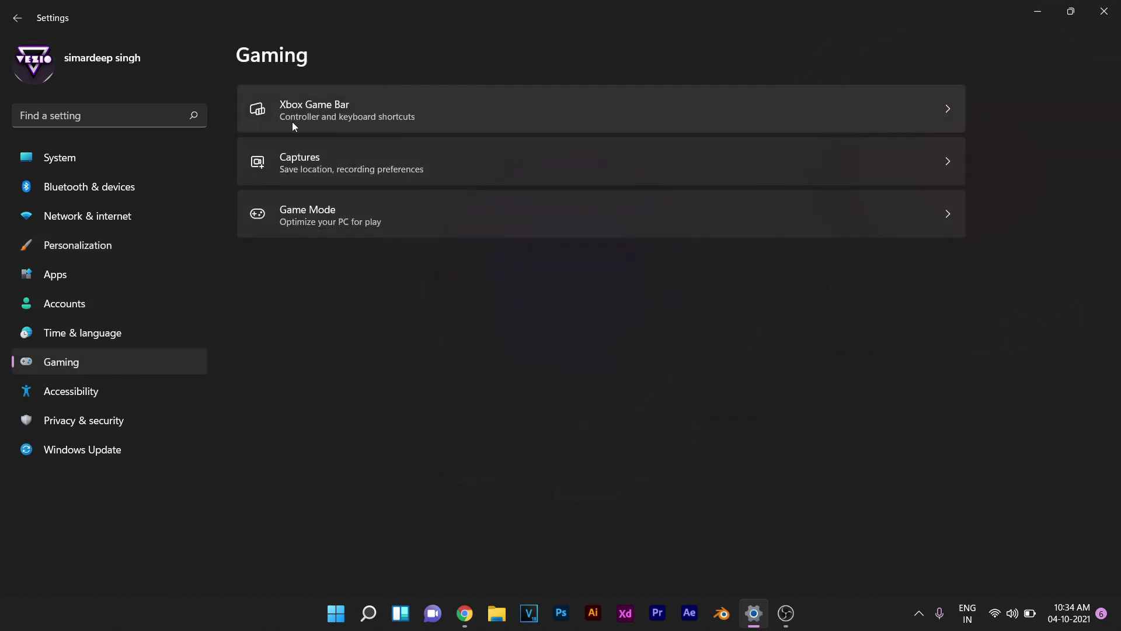
click(410, 112)
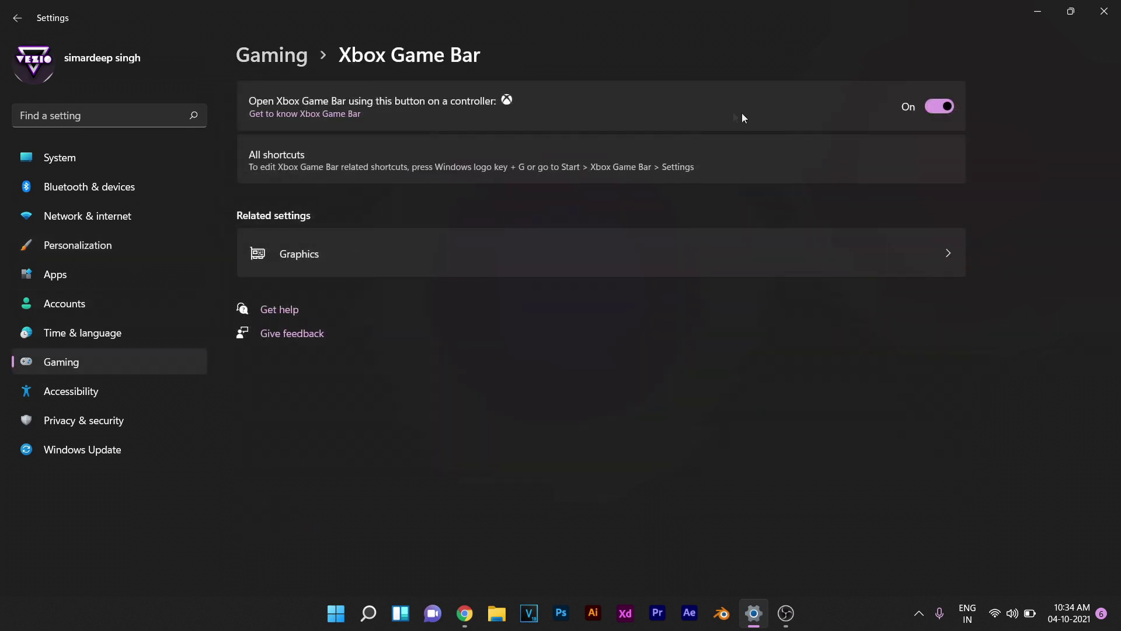
click(937, 110)
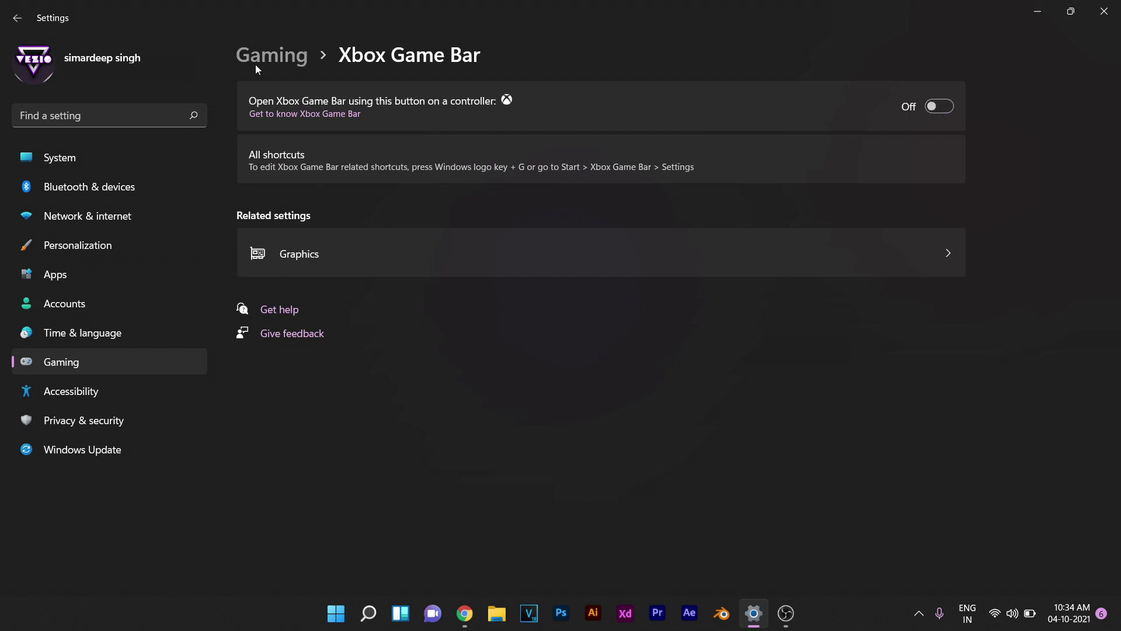
click(256, 65)
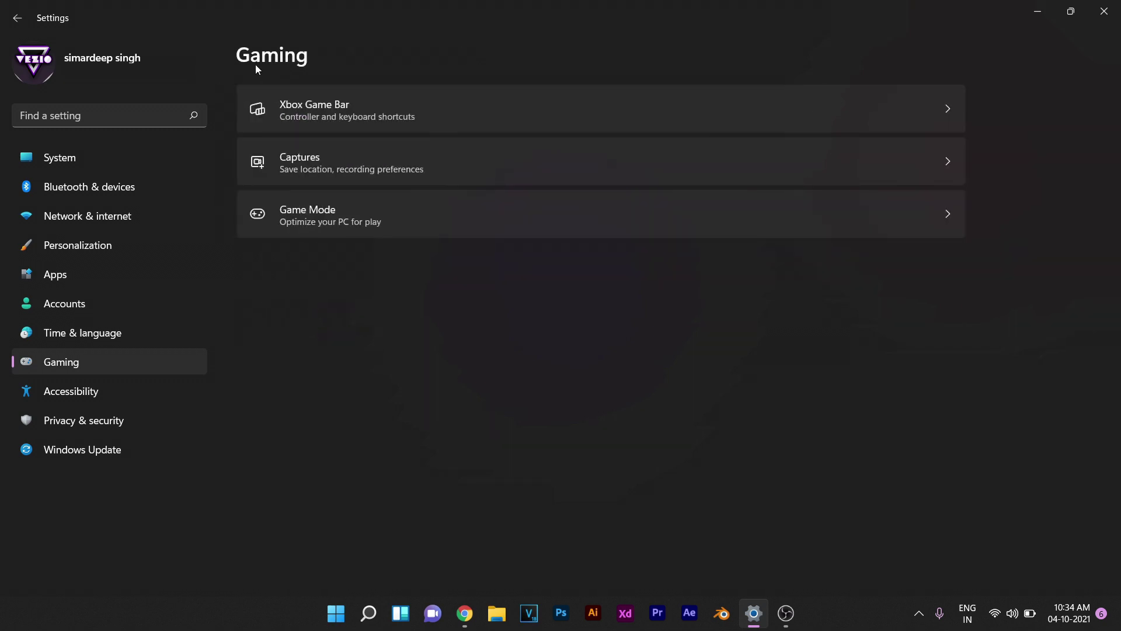
Step: Check the game Captures recording preferences and the Game Mode setting
click(372, 177)
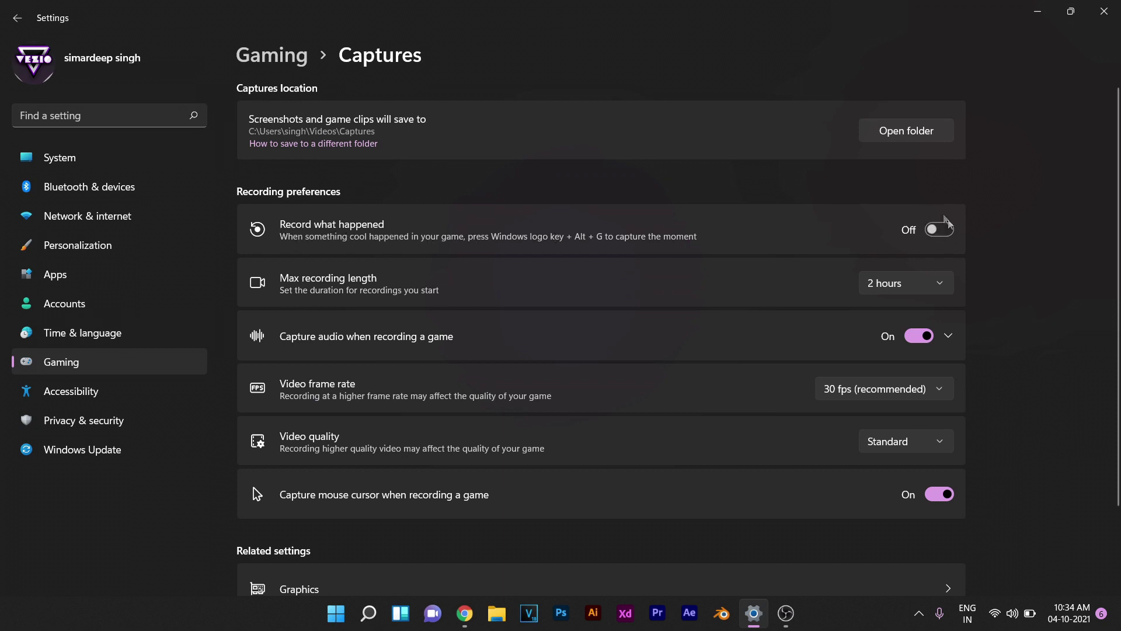
key(alt+Left)
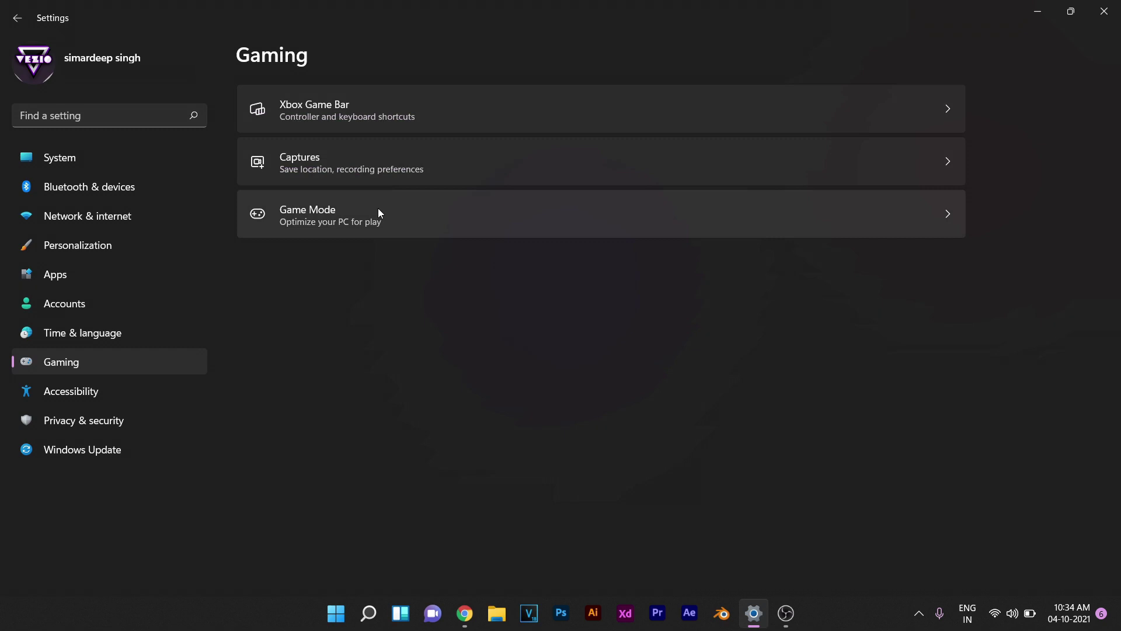
click(384, 222)
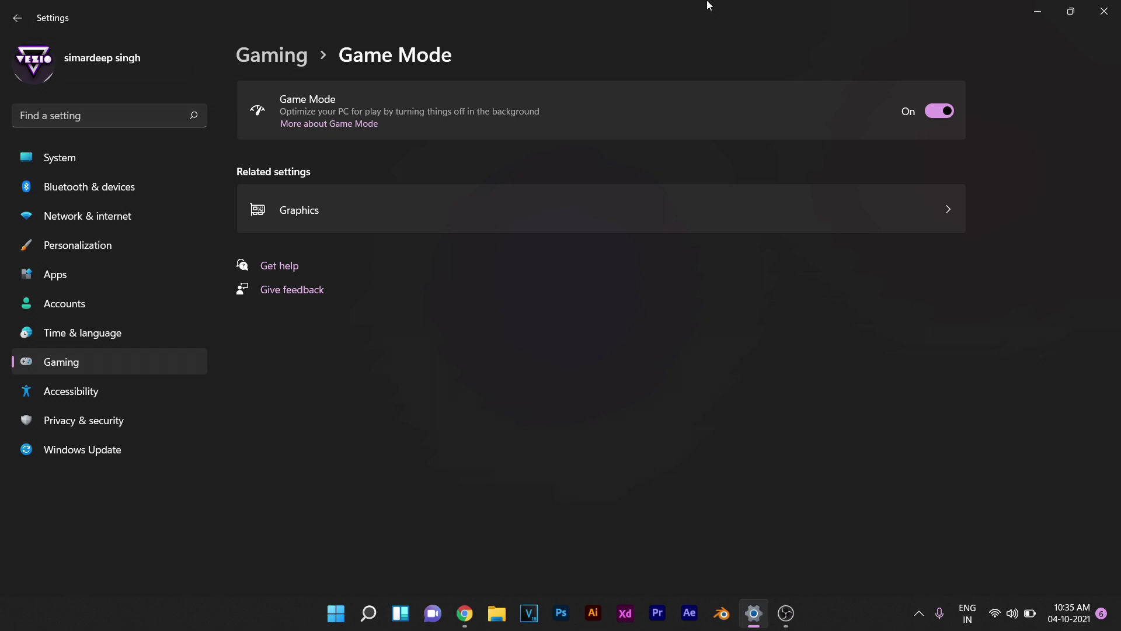
Step: Turn off Find my device in the Privacy & security settings
click(96, 423)
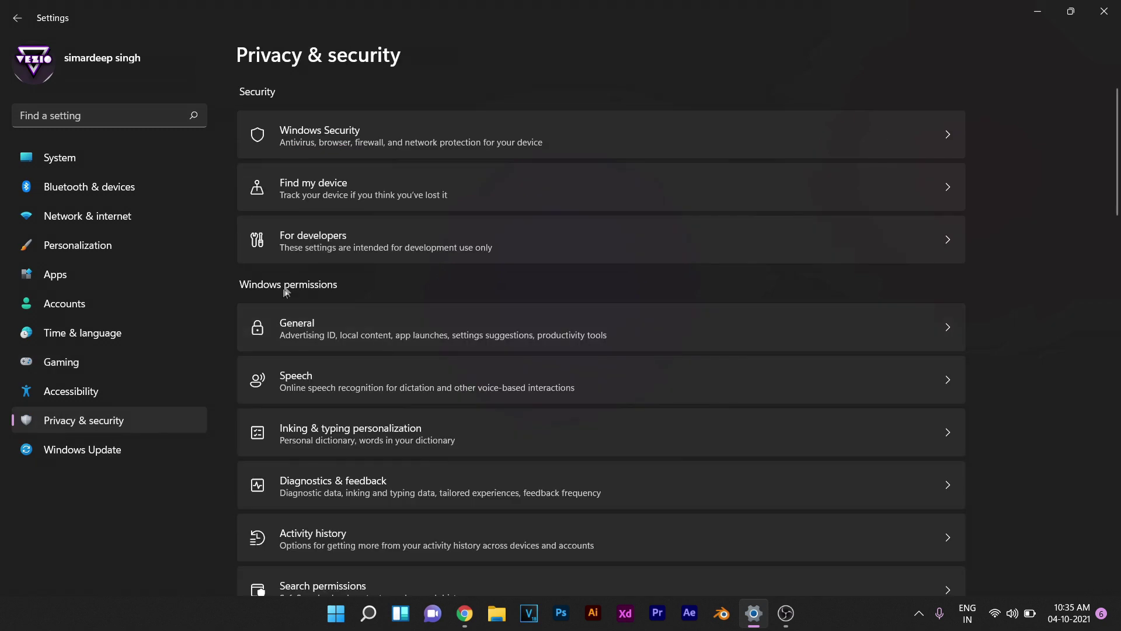
click(468, 190)
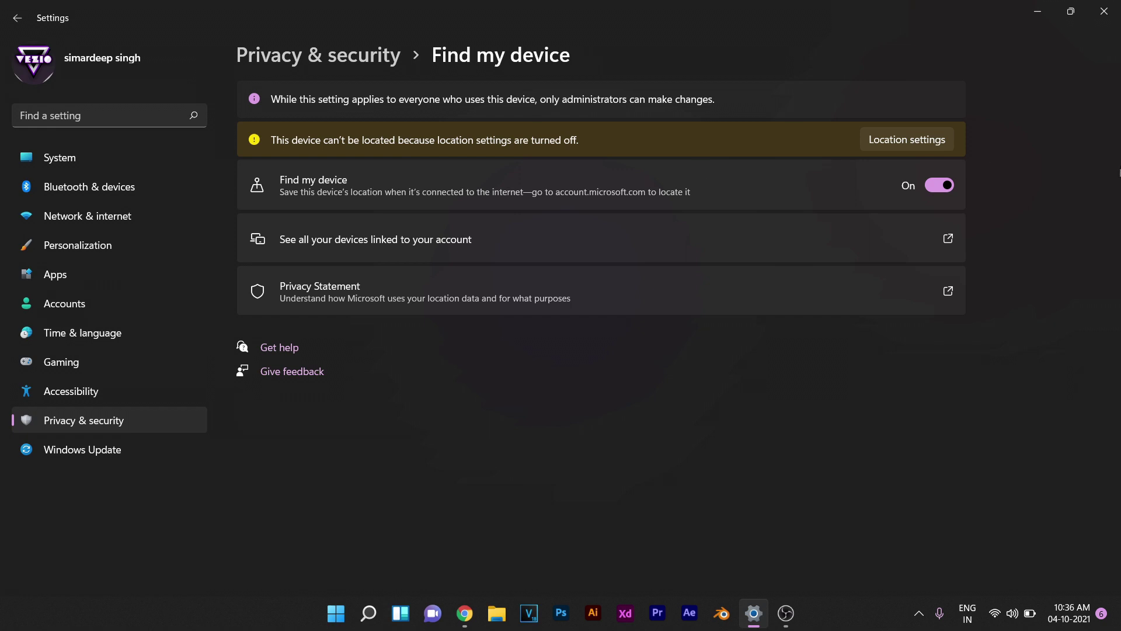
click(934, 183)
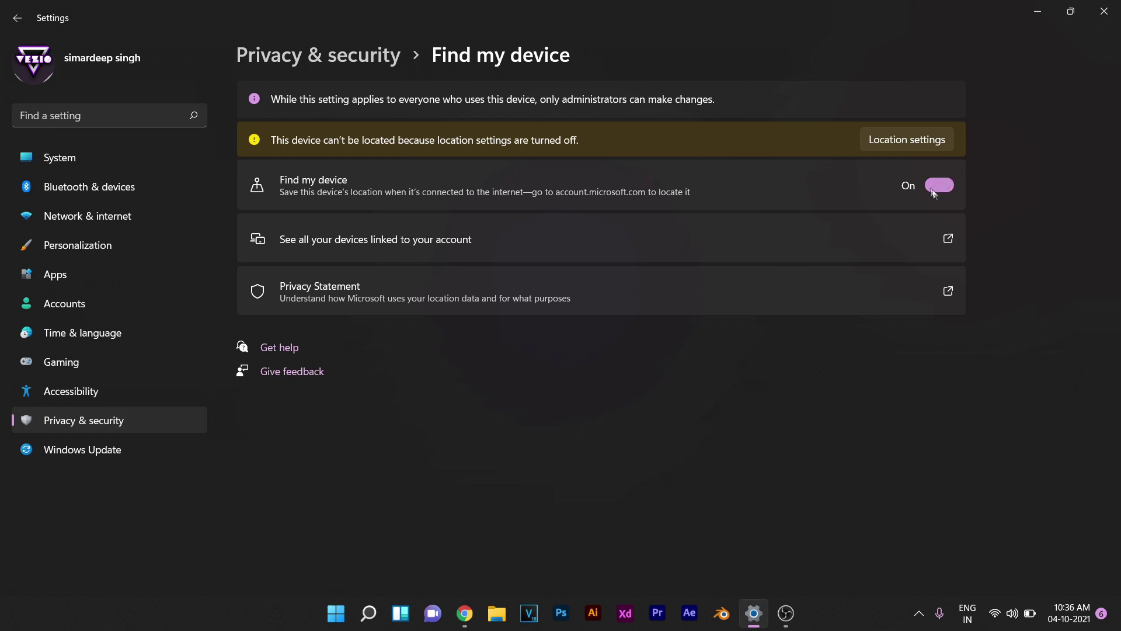
click(346, 57)
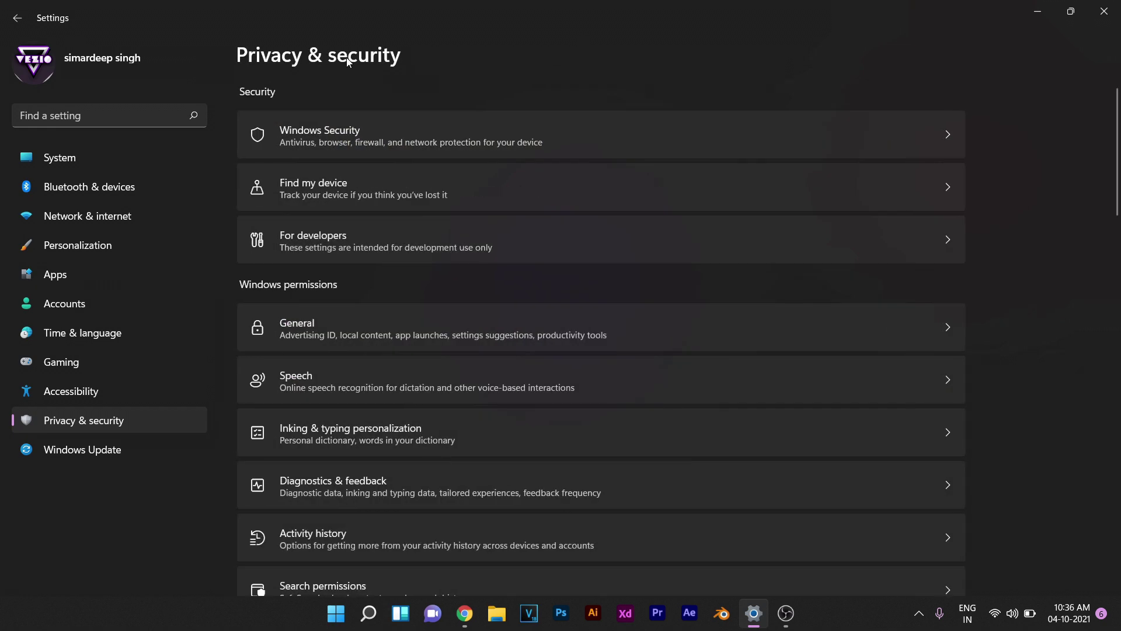
Step: Turn off personalized ads based on the advertising ID in the General Windows permissions
click(342, 334)
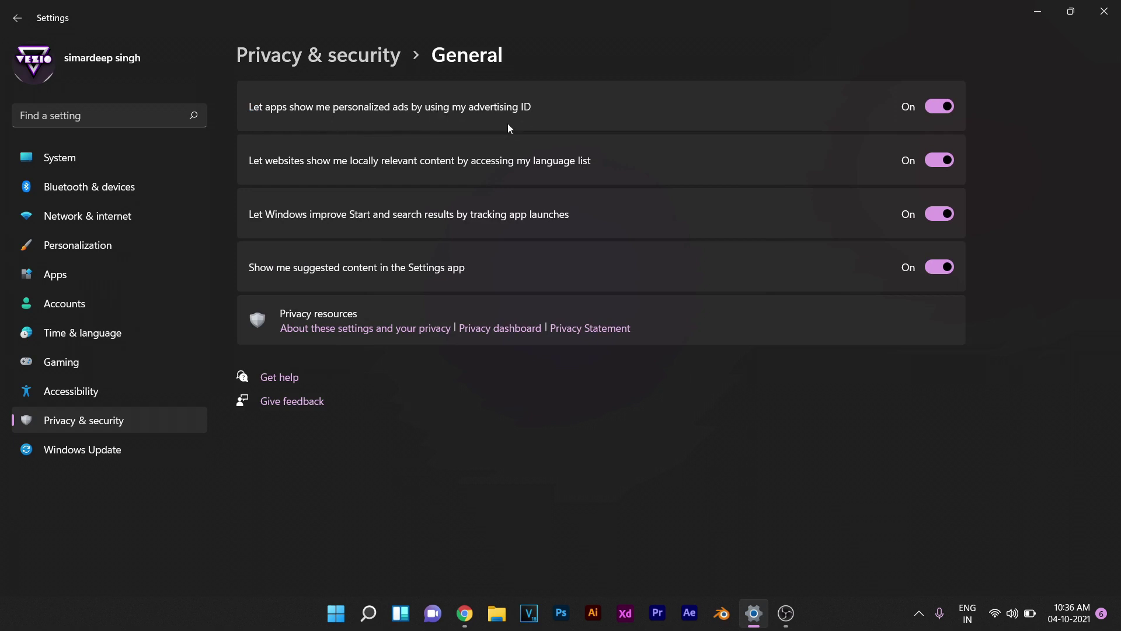
click(940, 110)
click(348, 54)
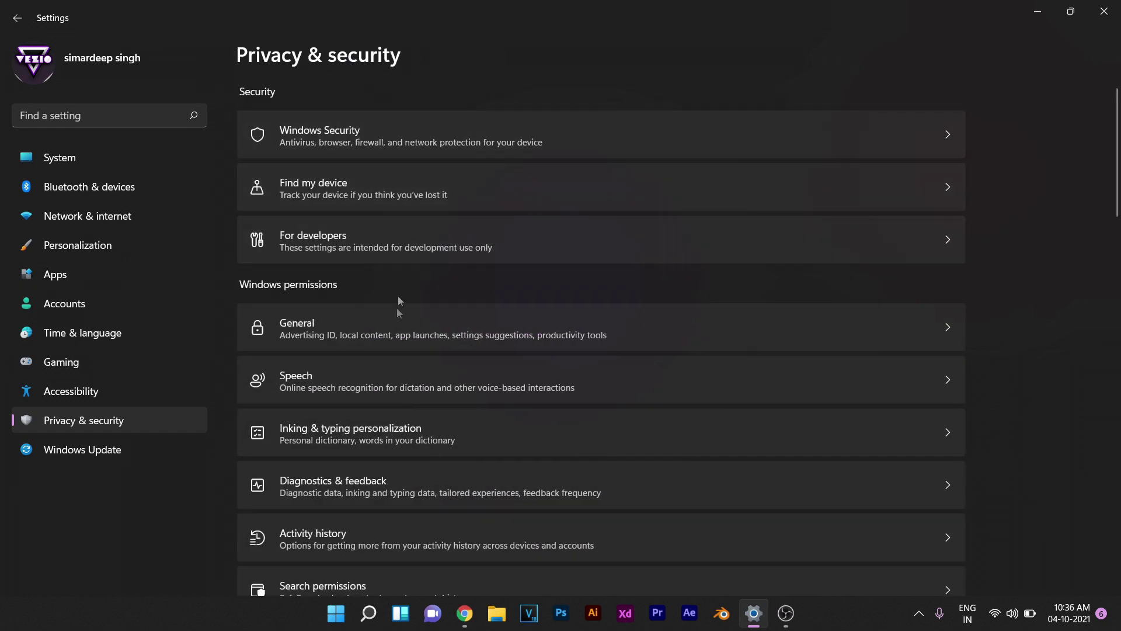
Step: Check the Location services permission and look over the other app permissions
scroll(398, 333, down, 4)
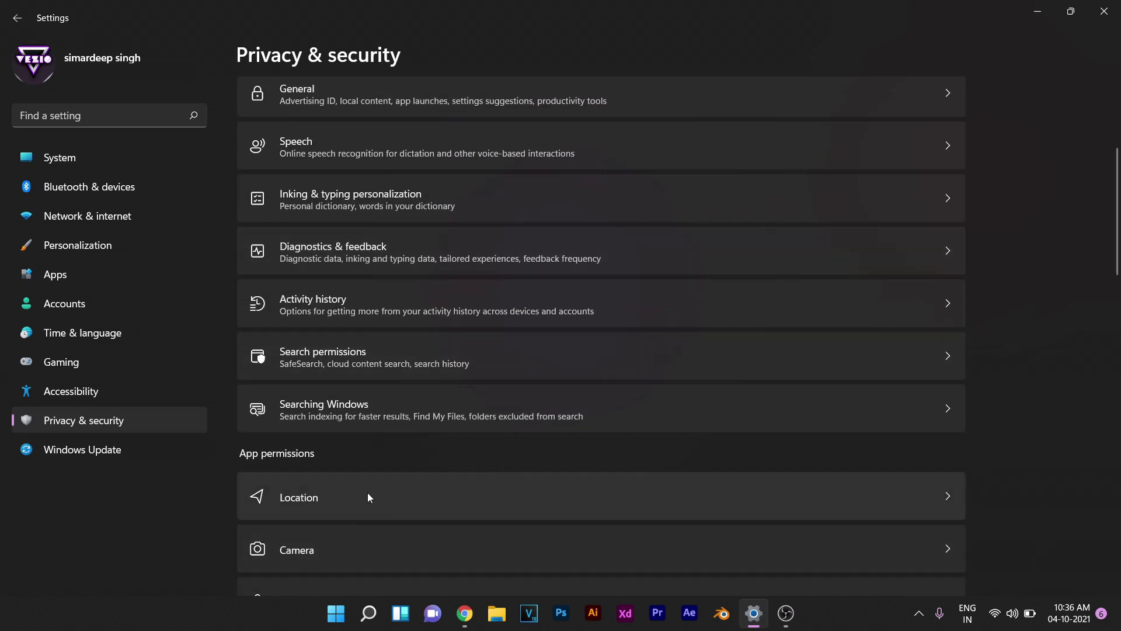
click(367, 493)
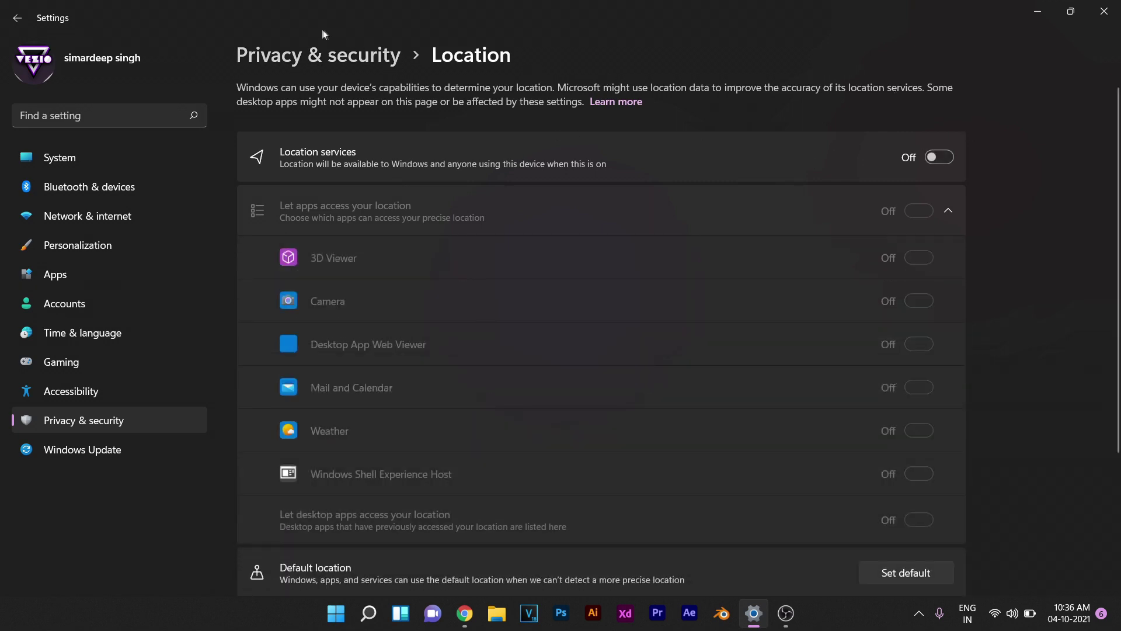
click(308, 58)
scroll(485, 148, down, 5)
scroll(492, 198, down, 7)
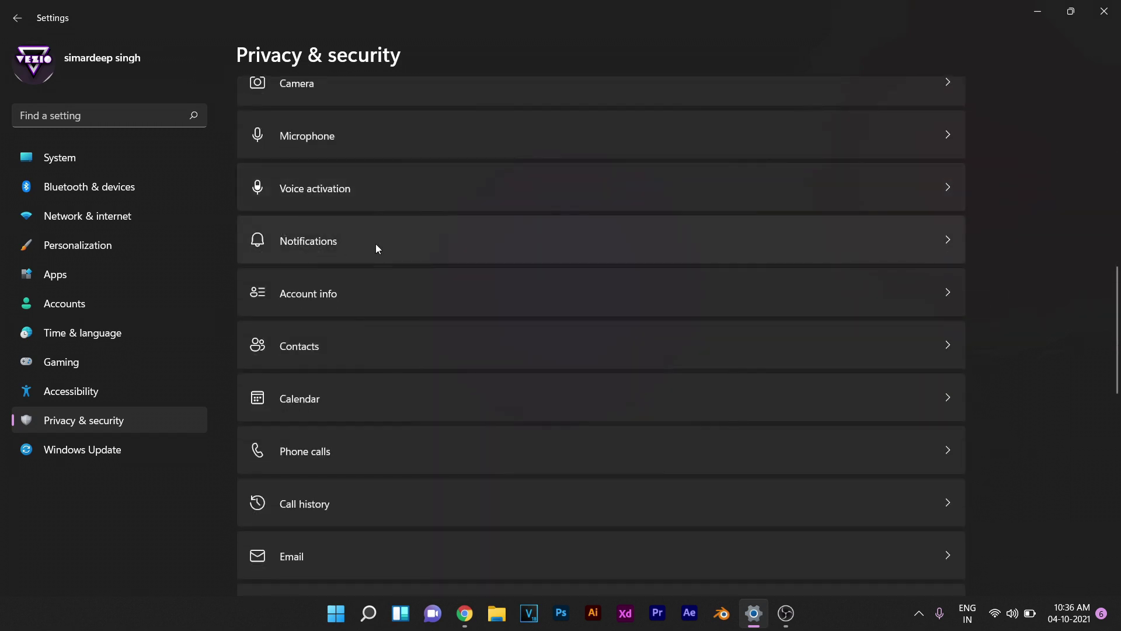
Step: Check the Notifications app permission and return to the Privacy & security list
click(377, 244)
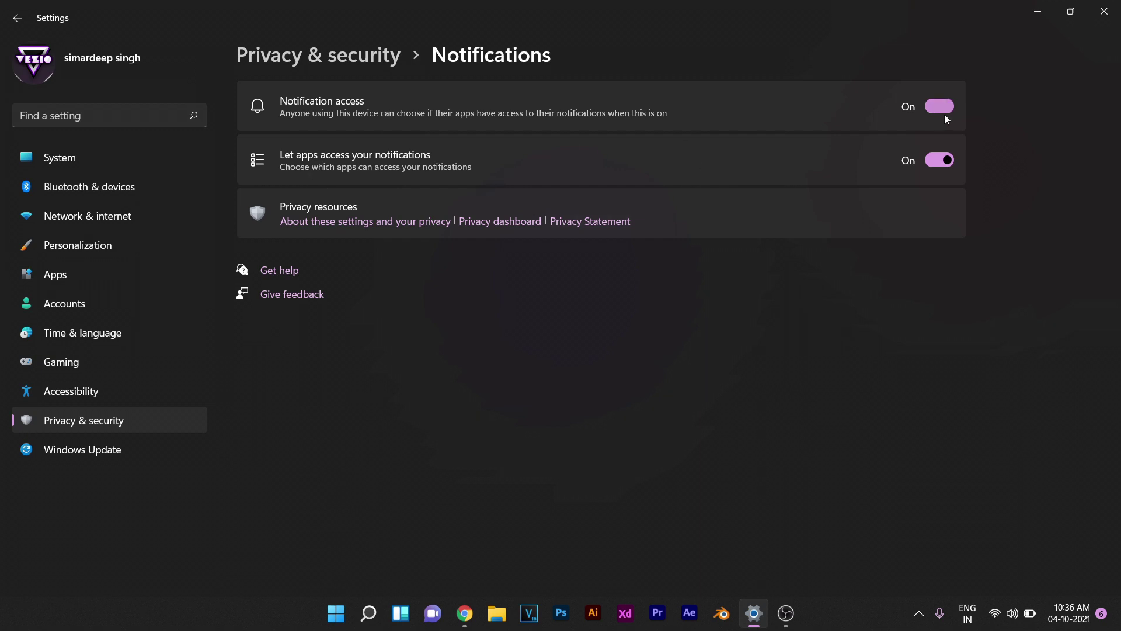
key(alt+Left)
scroll(455, 280, up, 4)
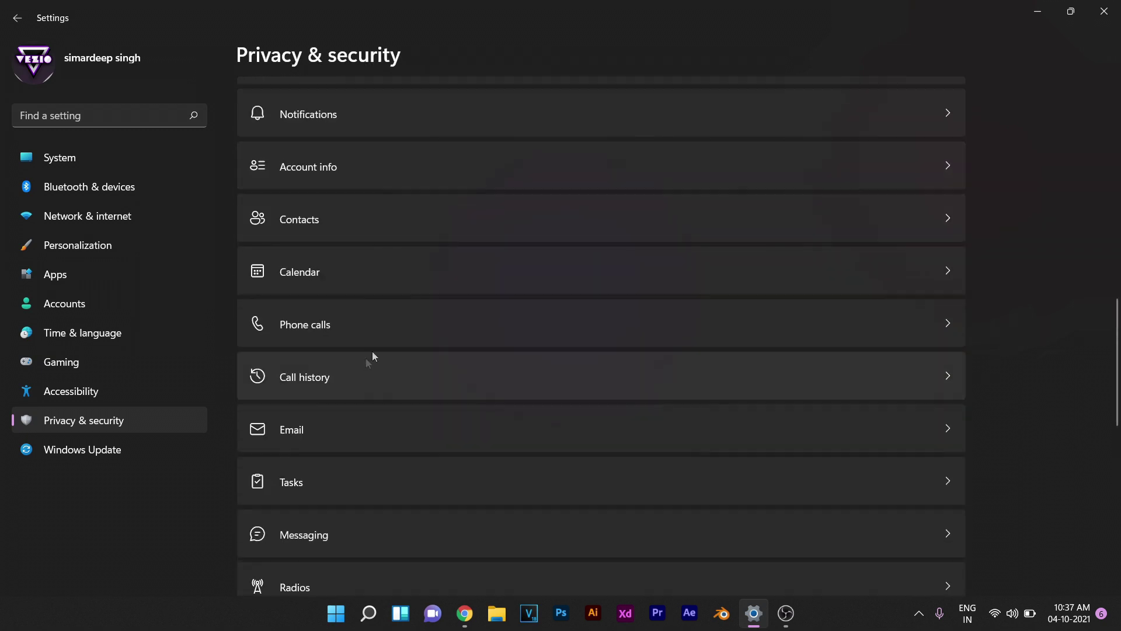
Step: Turn off Phone call access in the Phone calls app permission and return to the Privacy & security list
click(388, 323)
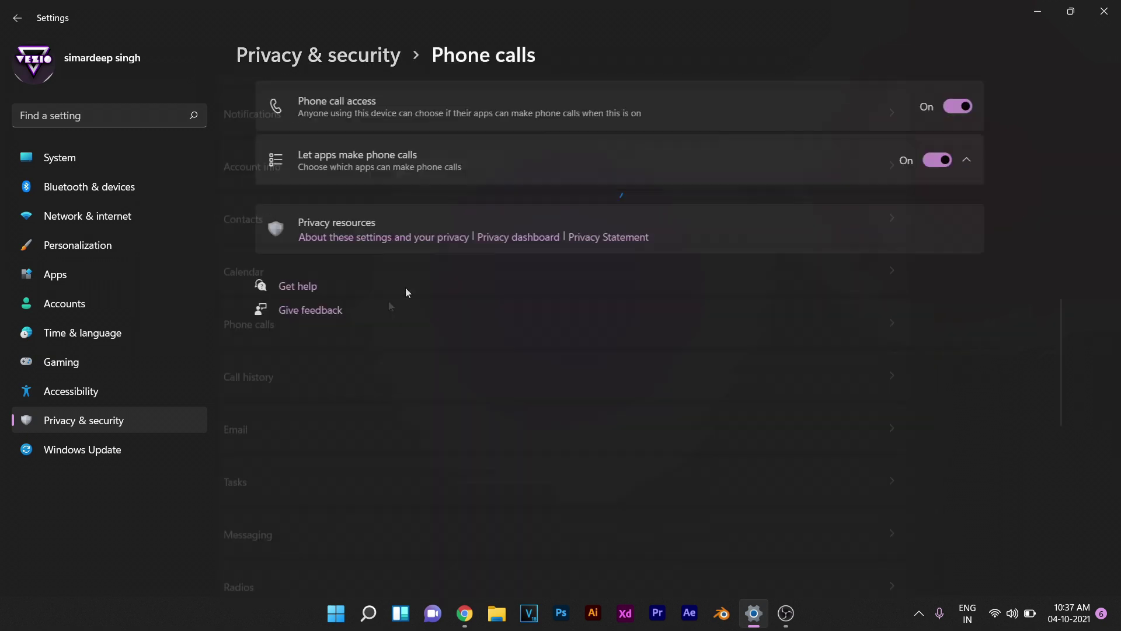
click(941, 106)
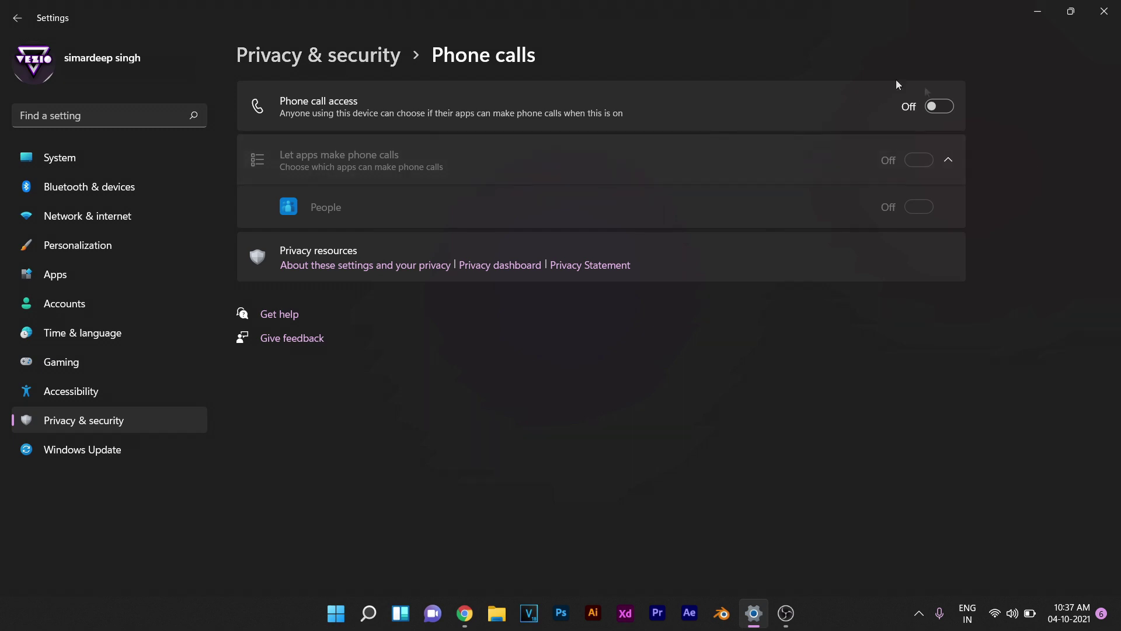
click(333, 63)
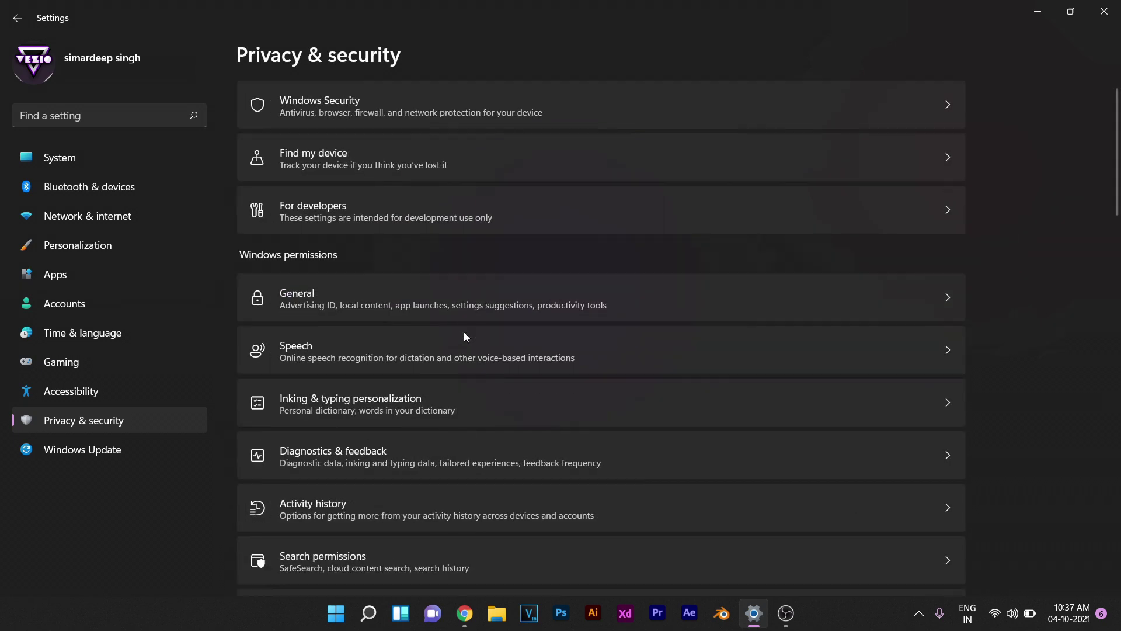
Step: Check the Call history app permission and return to the Privacy & security list
scroll(464, 331, down, 10)
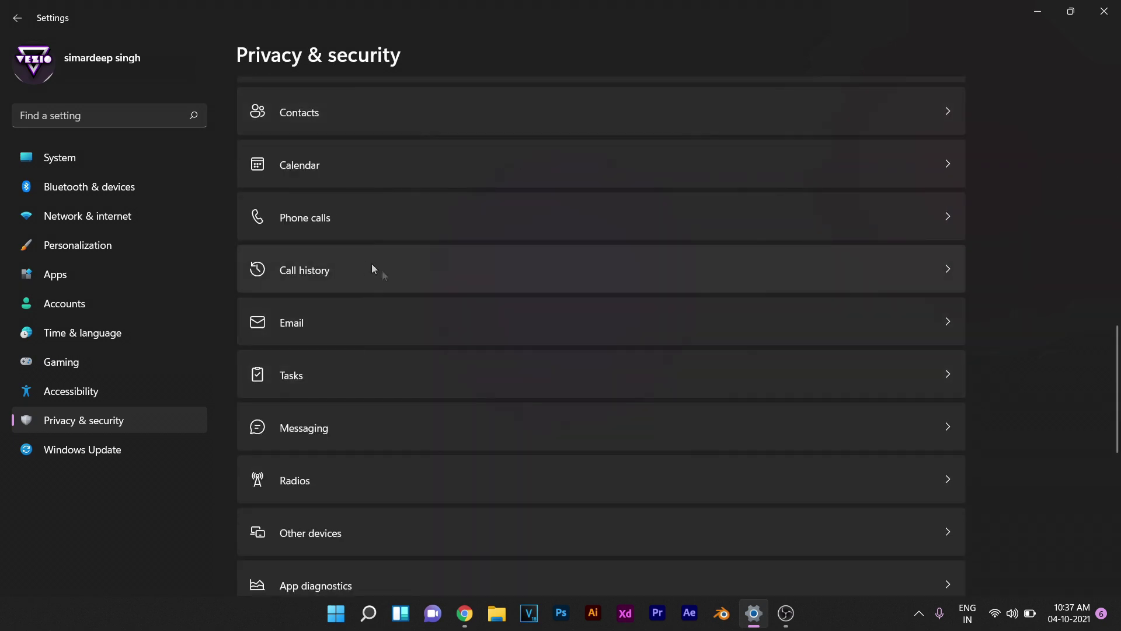
click(444, 272)
key(alt+Left)
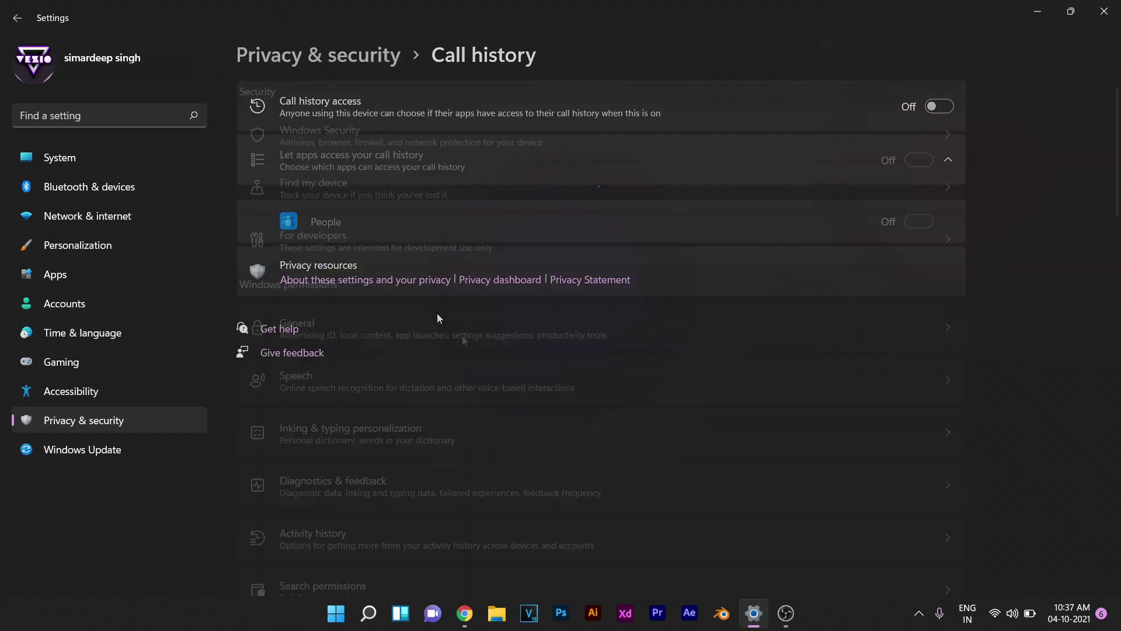
Step: Turn off Contacts access in the Contacts app permission and return to the Privacy & security list
scroll(429, 288, down, 3)
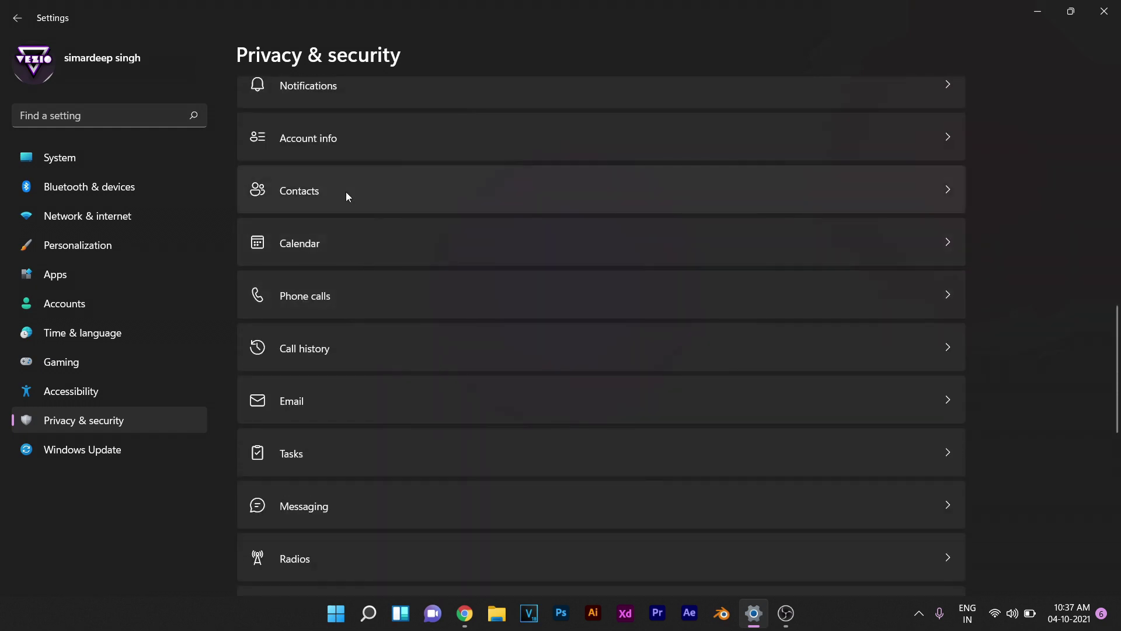
click(502, 166)
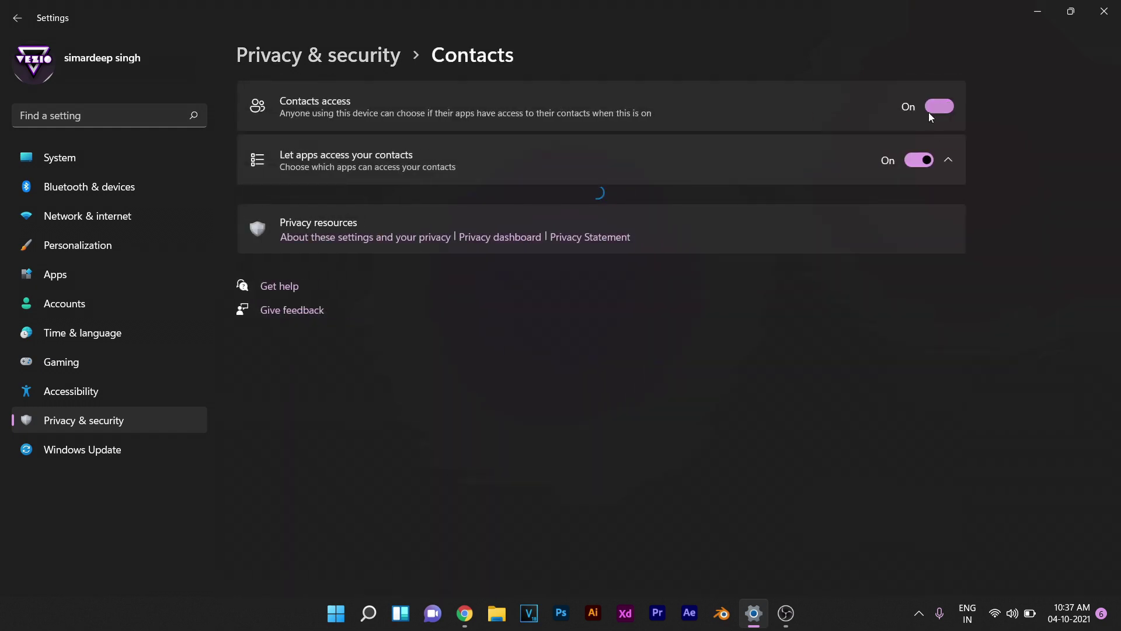
click(930, 116)
click(329, 61)
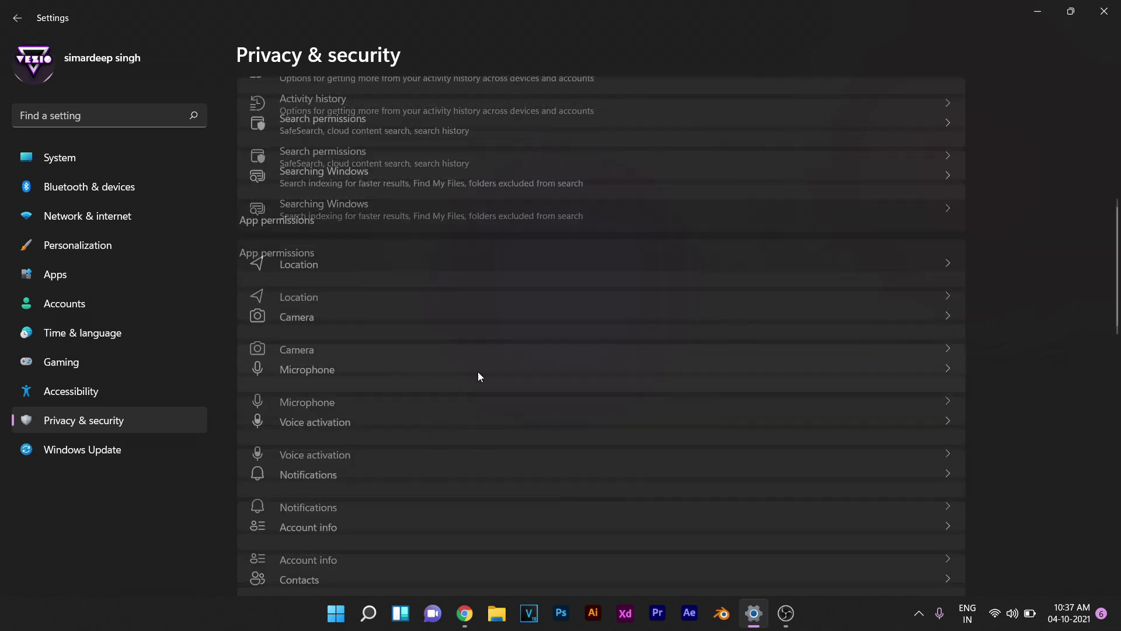
Step: Turn off Radio control access in the Radios app permission and return to the Privacy & security list
scroll(479, 371, down, 5)
scroll(481, 375, up, 2)
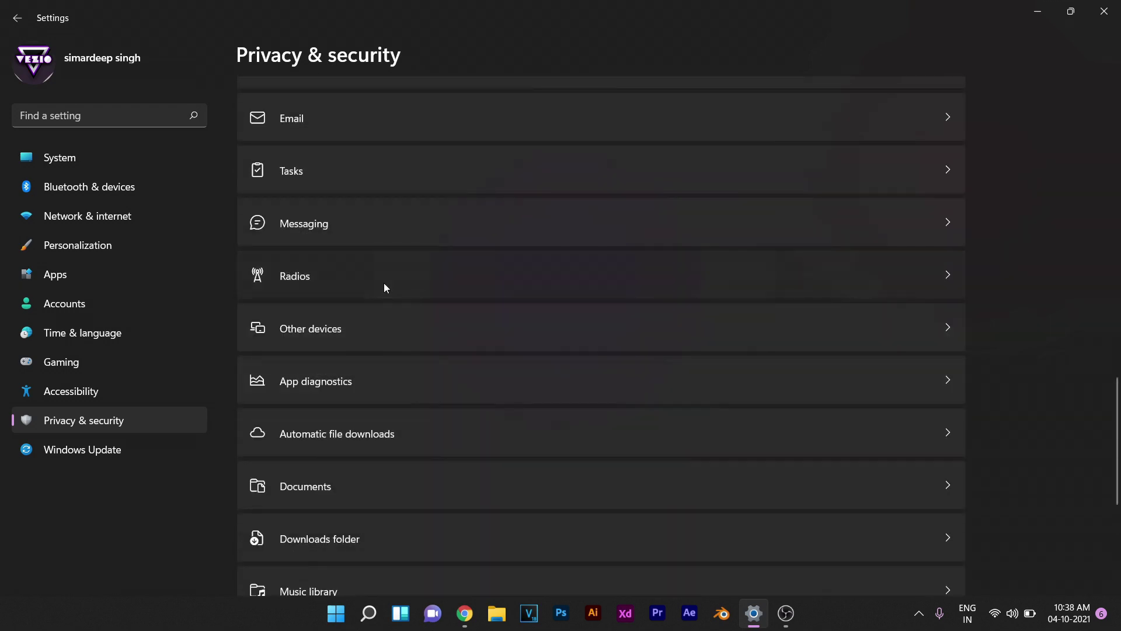
click(384, 283)
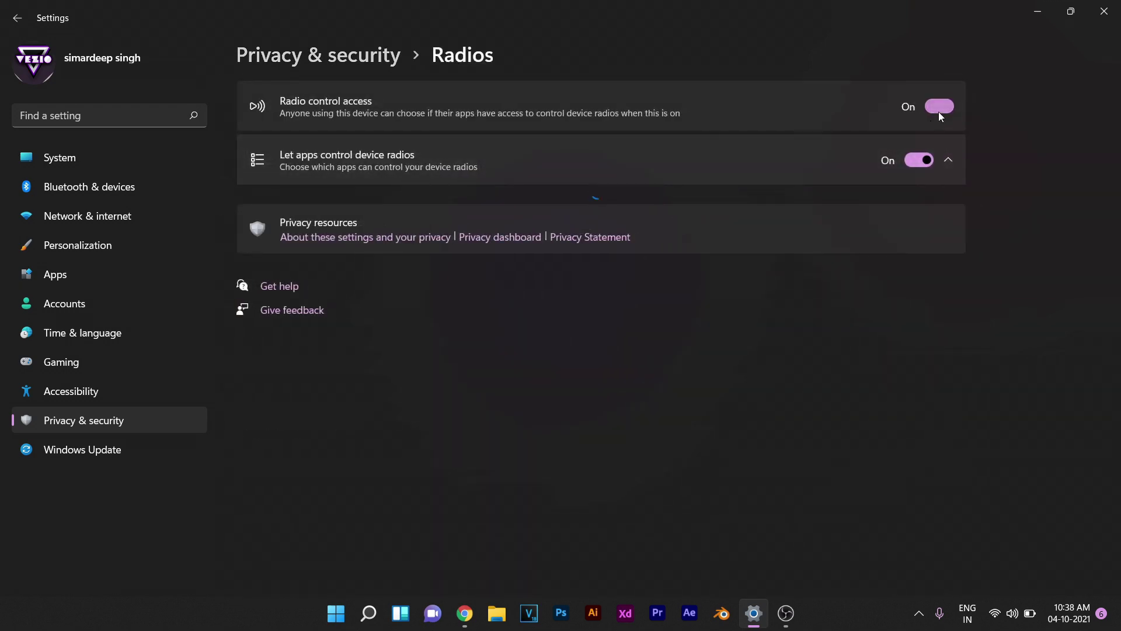
click(939, 111)
click(380, 54)
Step: Turn off Messaging access in the Messaging app permission and return to the Privacy & security list
scroll(524, 451, down, 5)
click(525, 270)
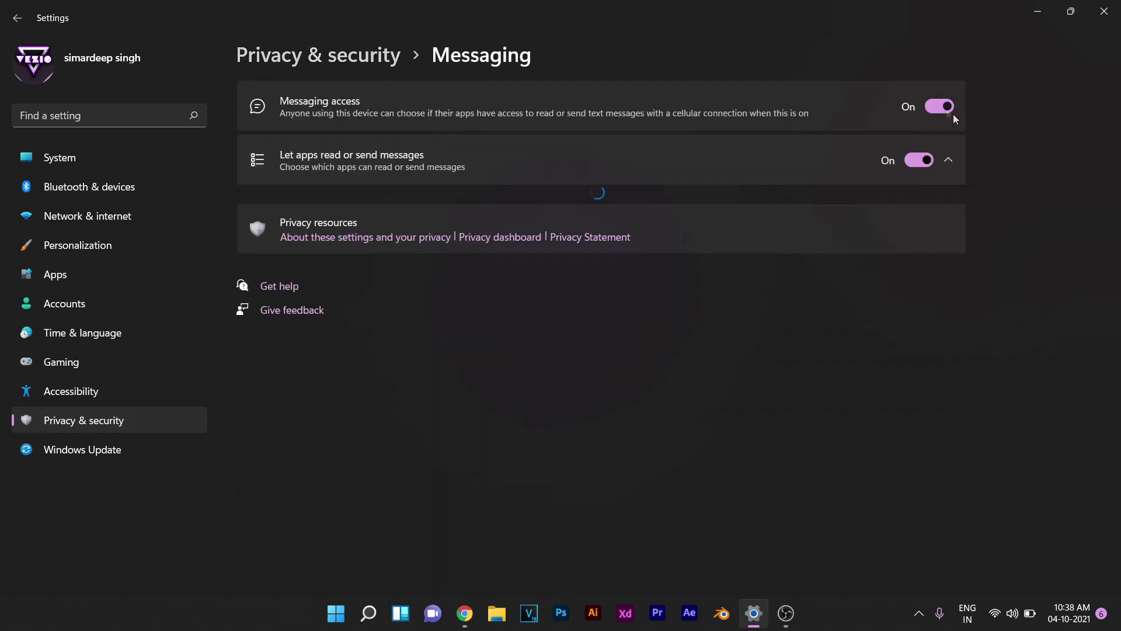
click(939, 107)
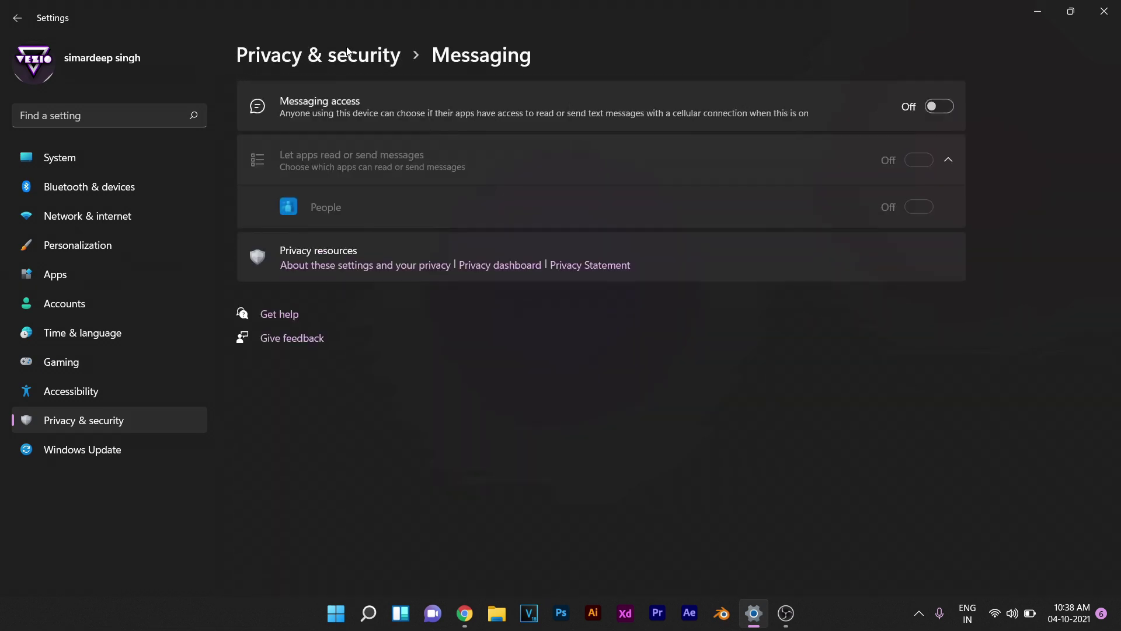
click(349, 54)
Step: Check the Automatic file downloads app permission and return to the start of the Privacy & security list
scroll(505, 286, down, 10)
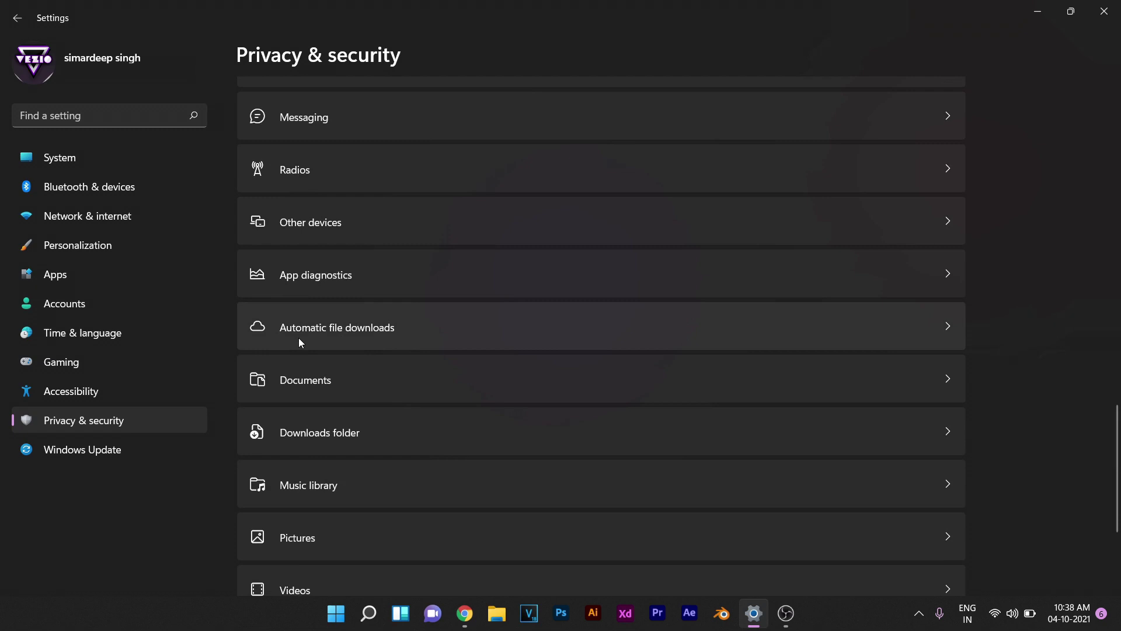
scroll(299, 342, up, 3)
scroll(317, 333, down, 1)
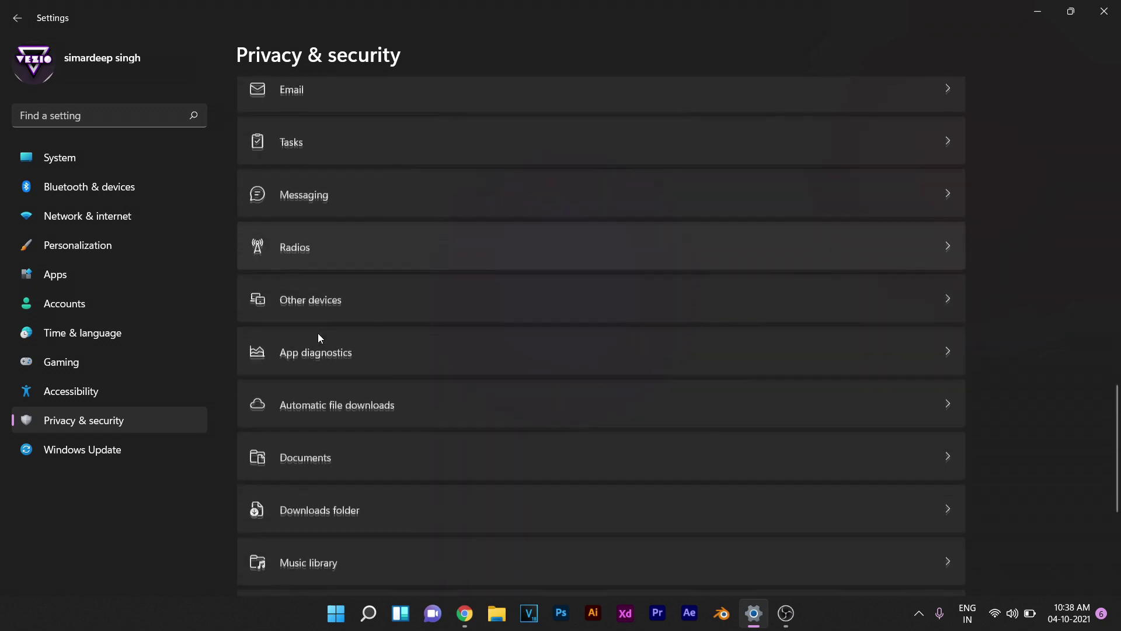
click(386, 407)
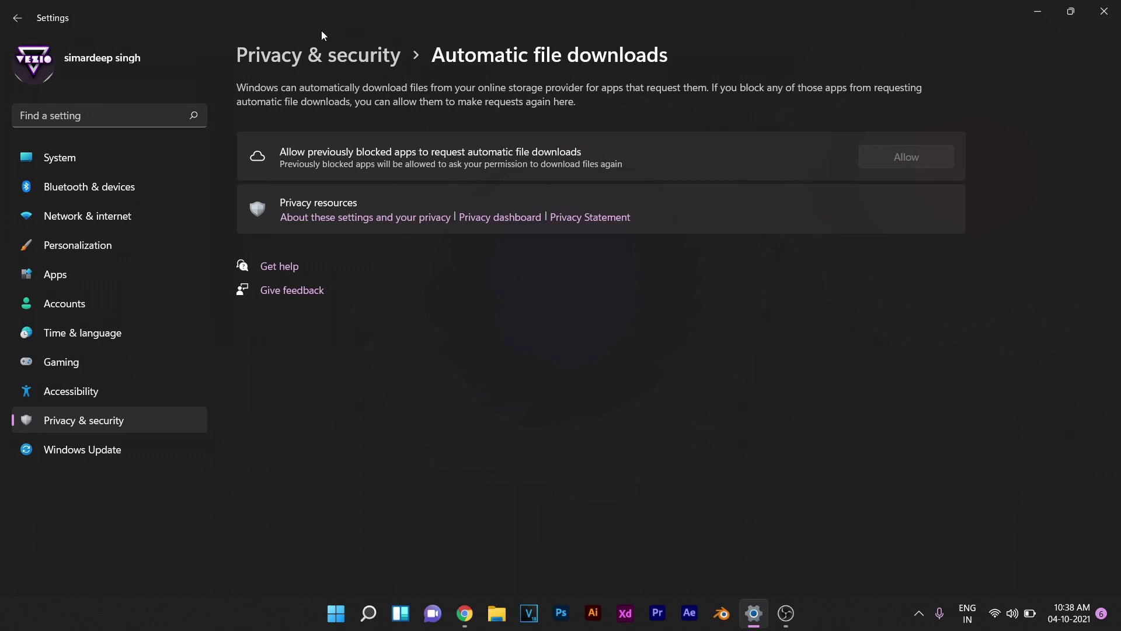
click(318, 55)
scroll(513, 323, up, 15)
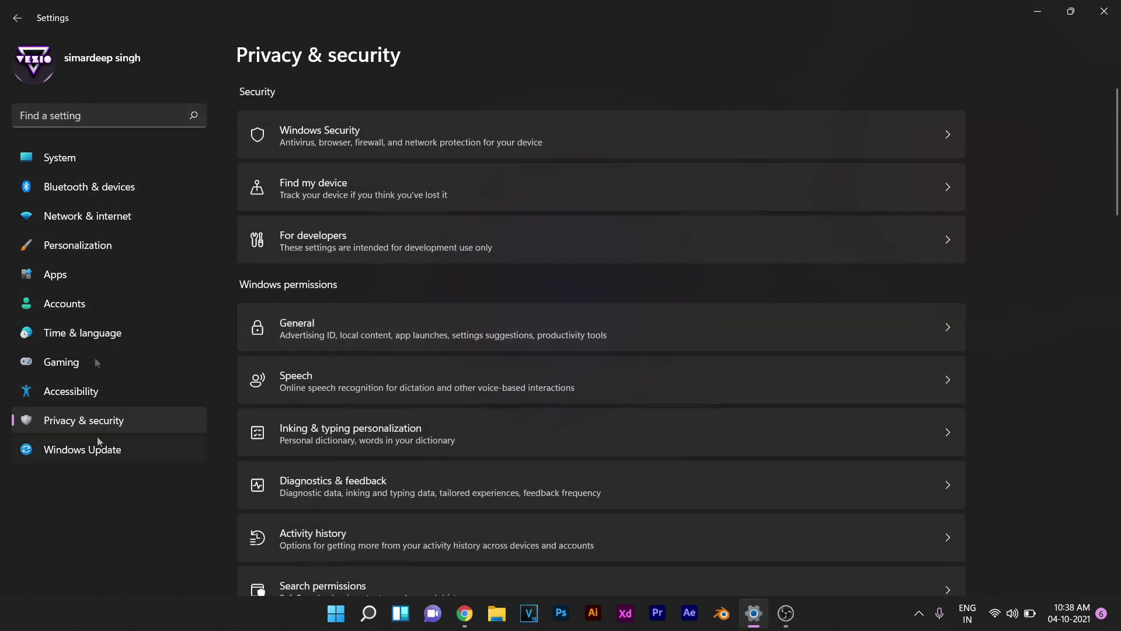
Step: Look at the Accounts and System pages, and close Settings
click(99, 304)
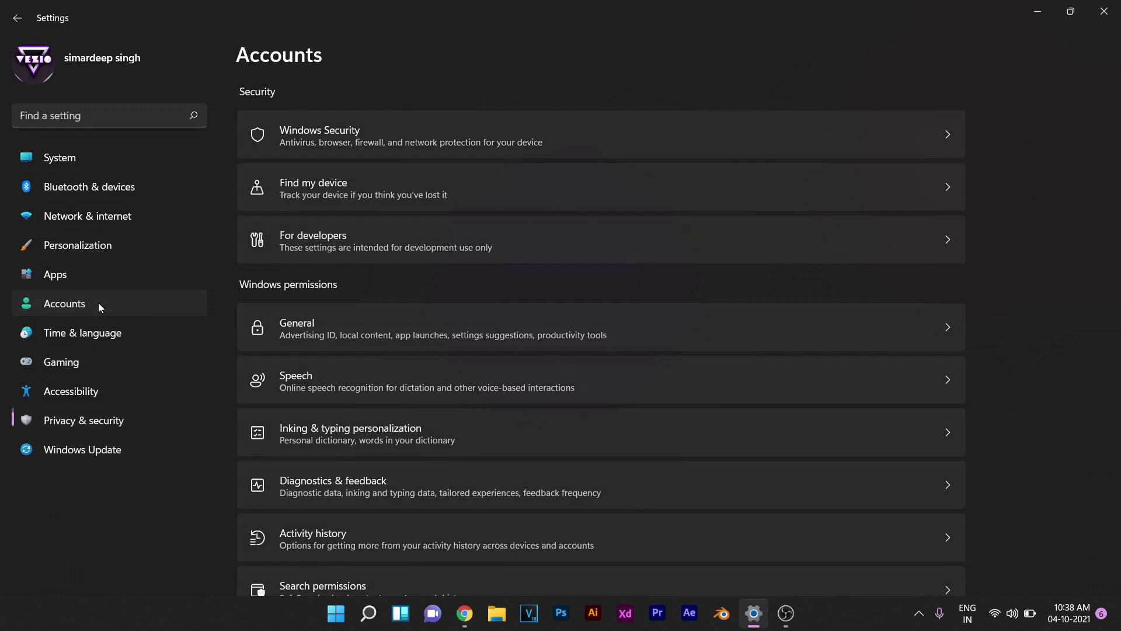
click(125, 156)
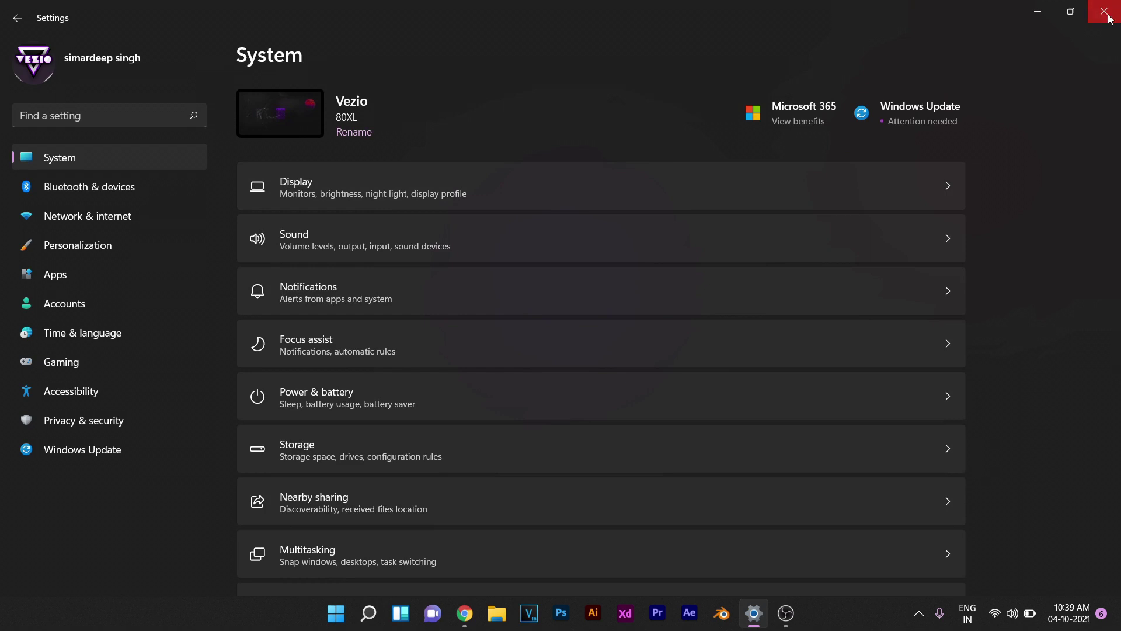
click(1108, 18)
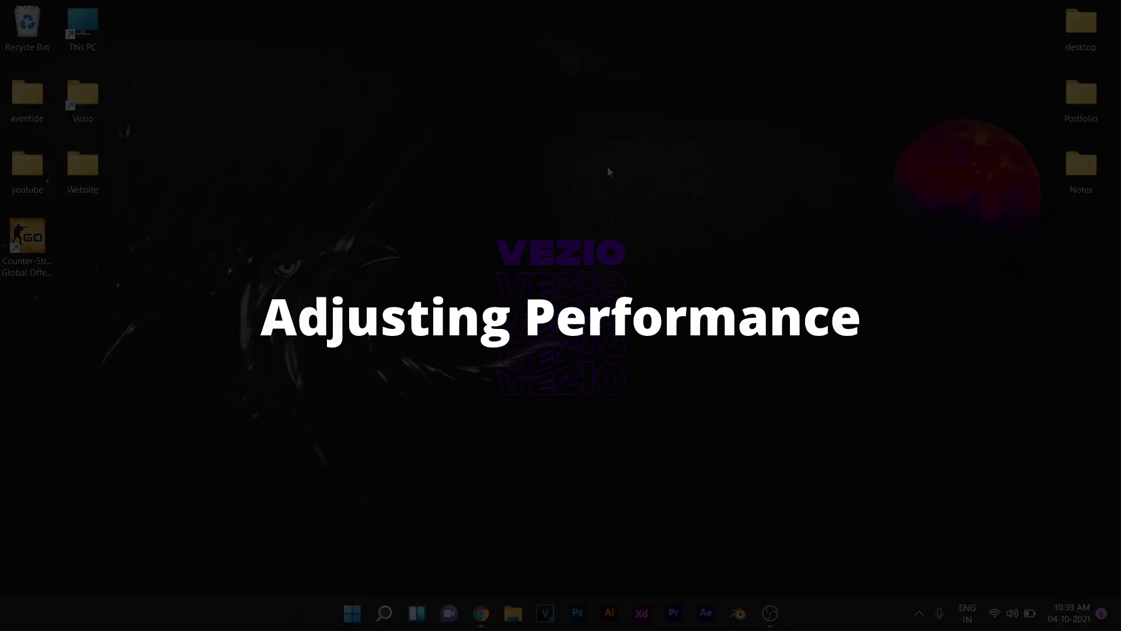
Step: Search for performance, open the Windows appearance and performance options, and apply Adjust for best performance to the visual effects
click(346, 622)
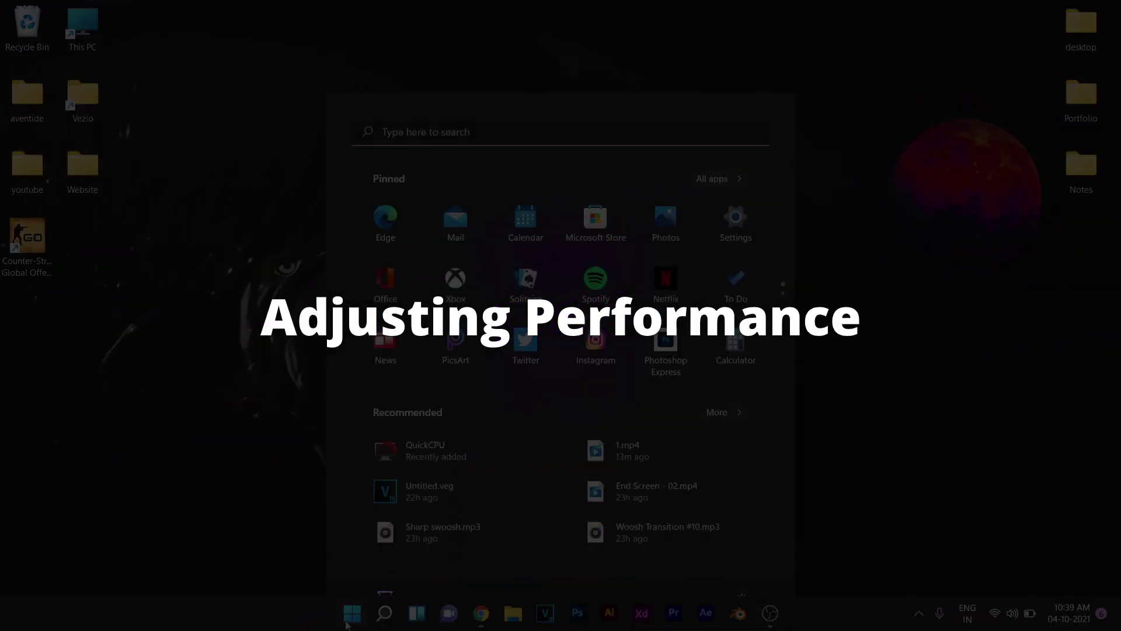
text(performance)
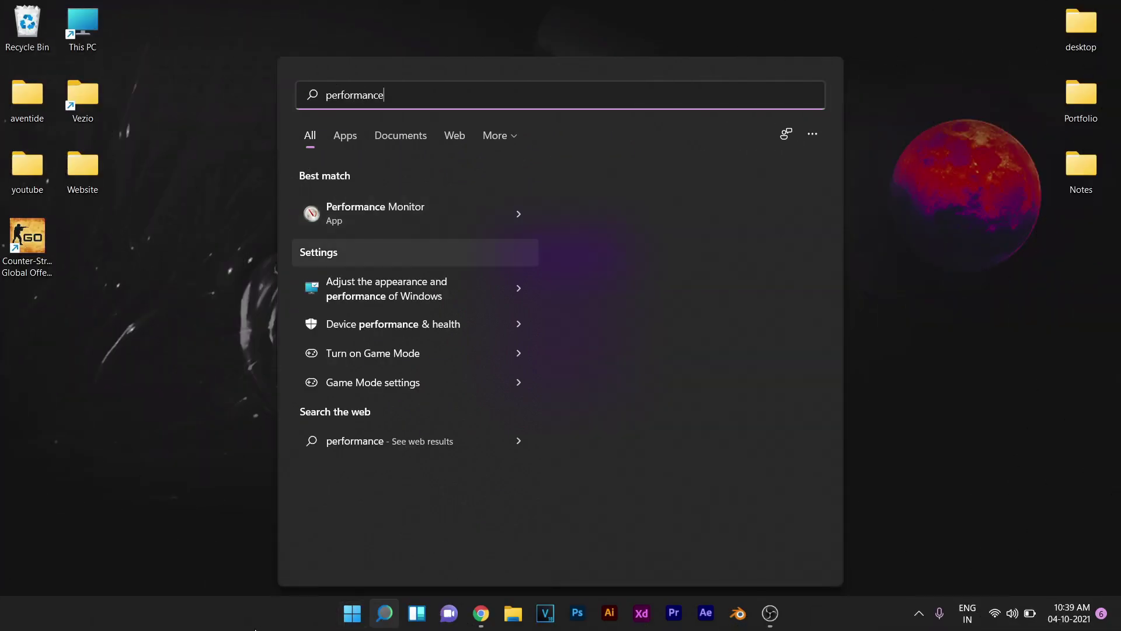
click(415, 298)
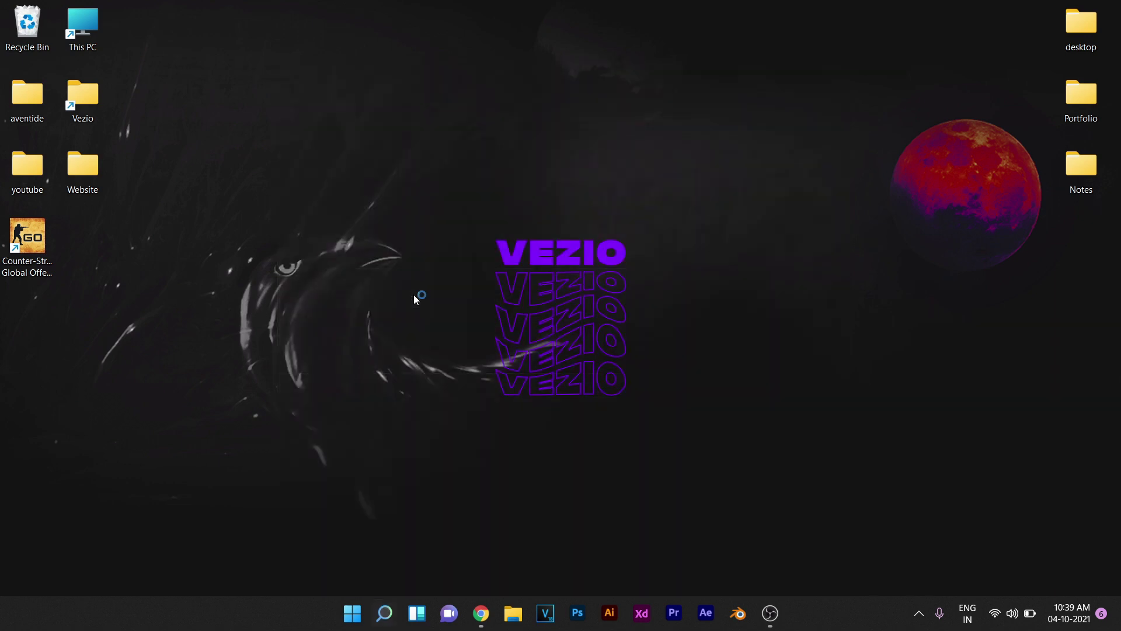
drag(192, 75, 388, 46)
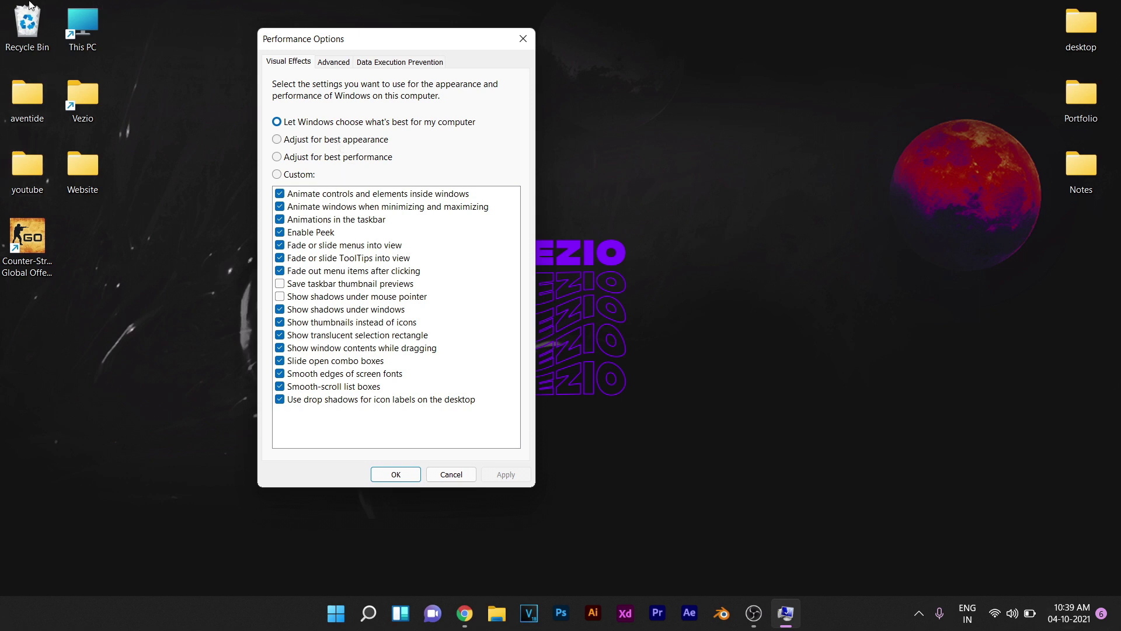
click(302, 161)
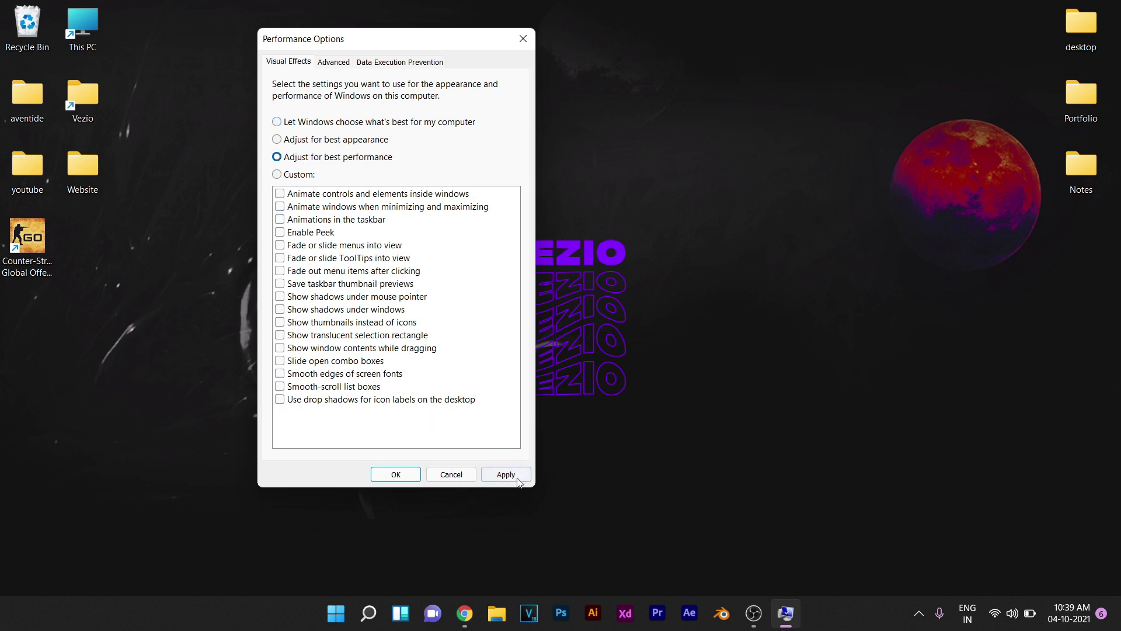
click(523, 478)
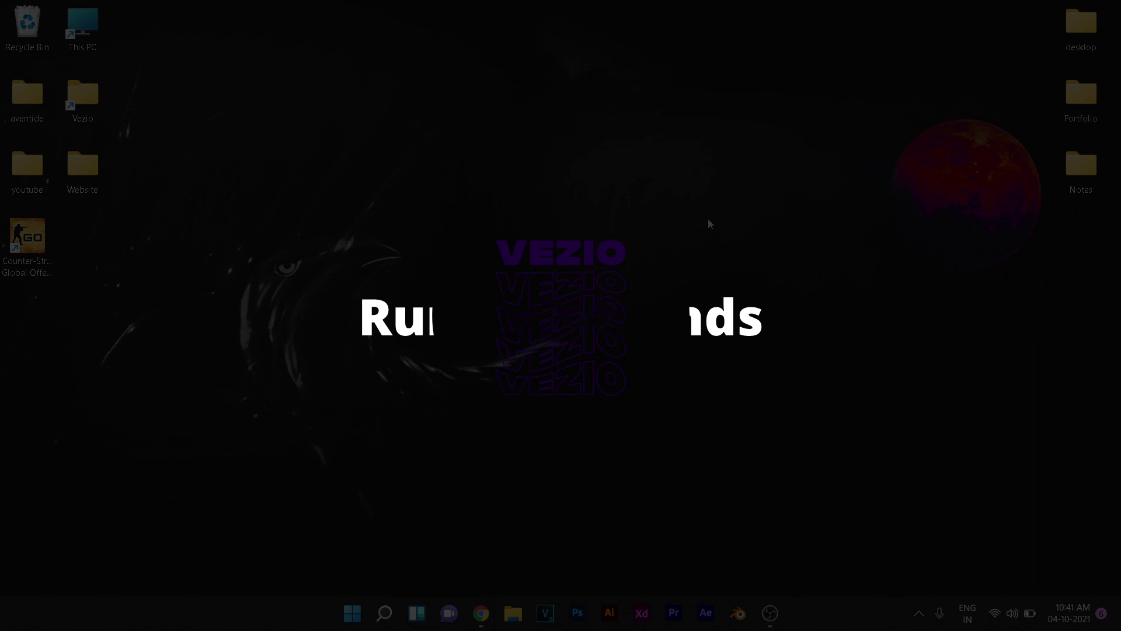
Step: Open the Services console by running services.msc from the Run dialog
key(super)
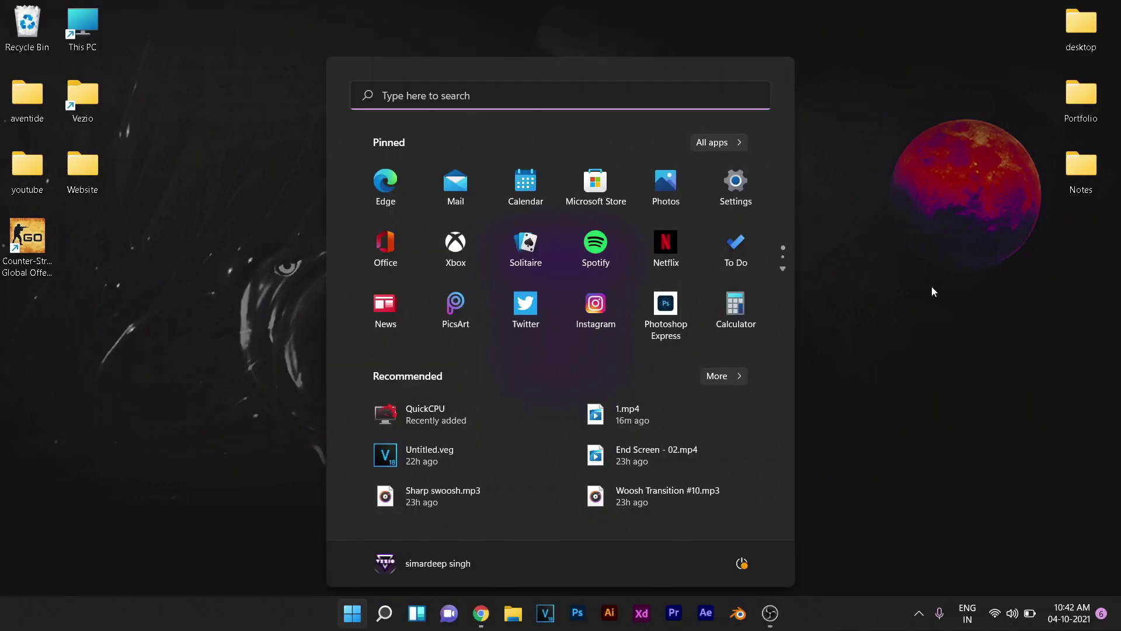
click(877, 349)
click(350, 624)
text(run)
key(Return)
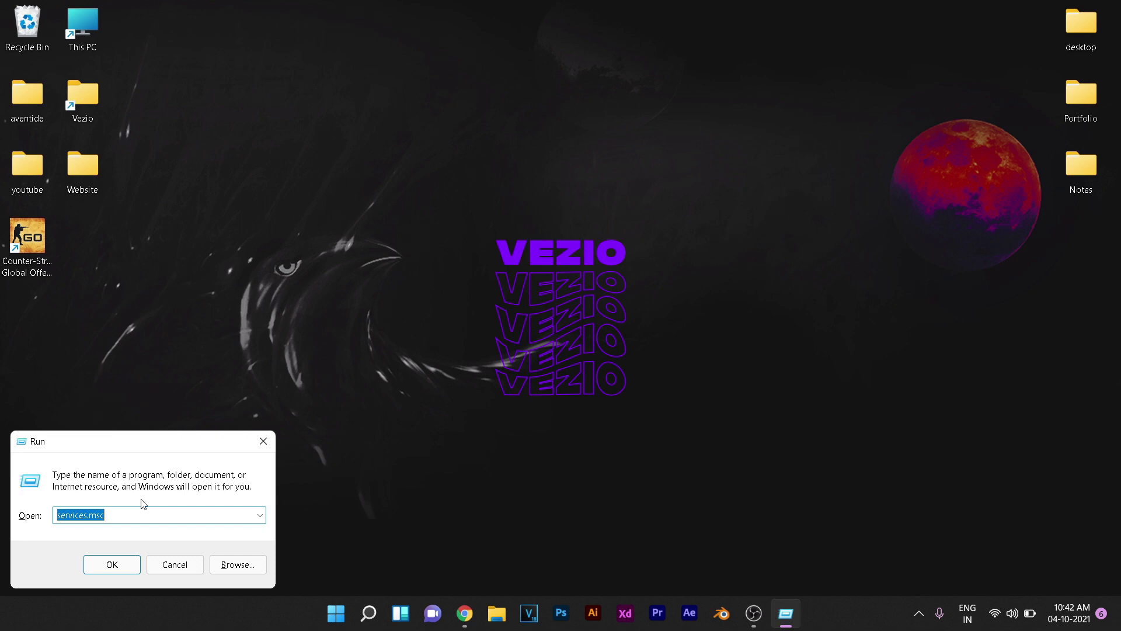
key(Return)
Step: Reposition and enlarge the Services window so the Log On As column fits in the service list
drag(425, 60, 622, 55)
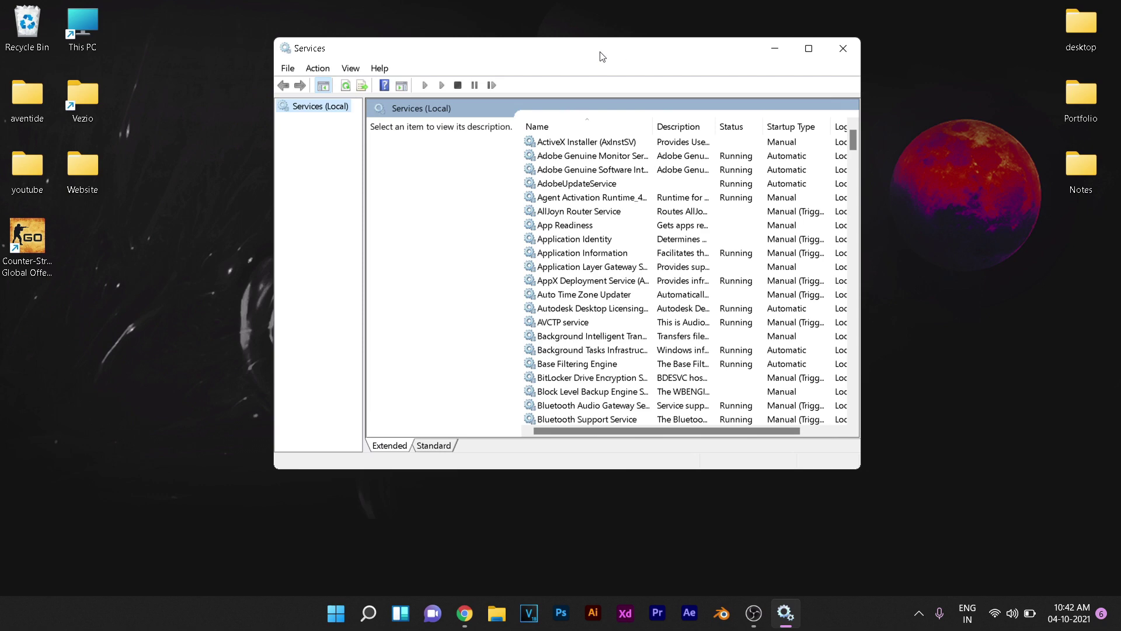
drag(601, 55, 602, 76)
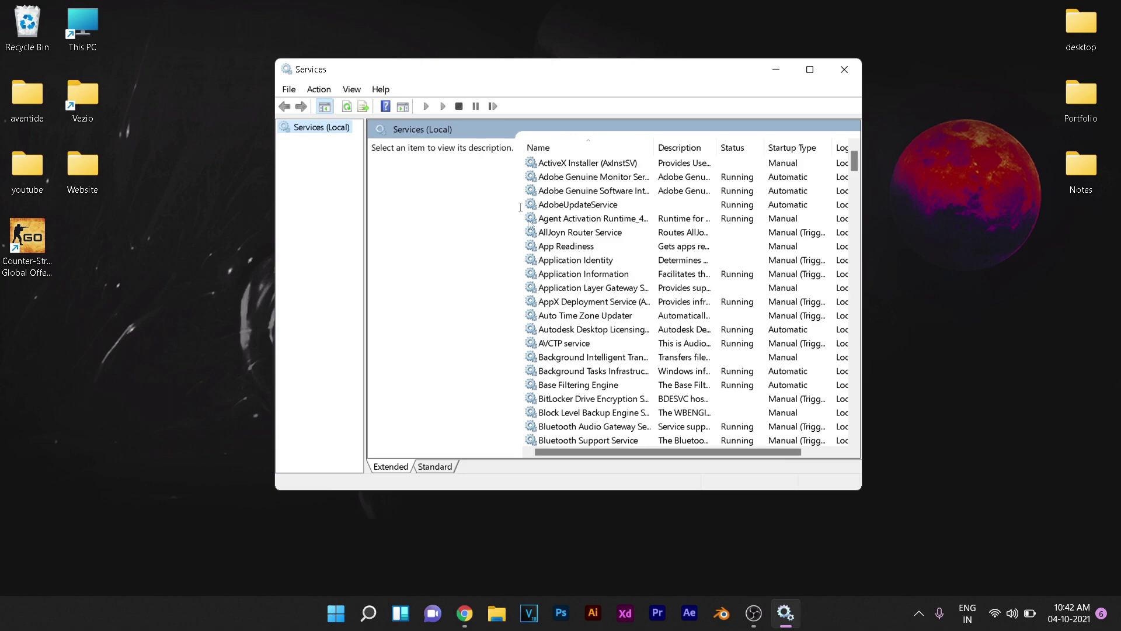
scroll(537, 200, down, 15)
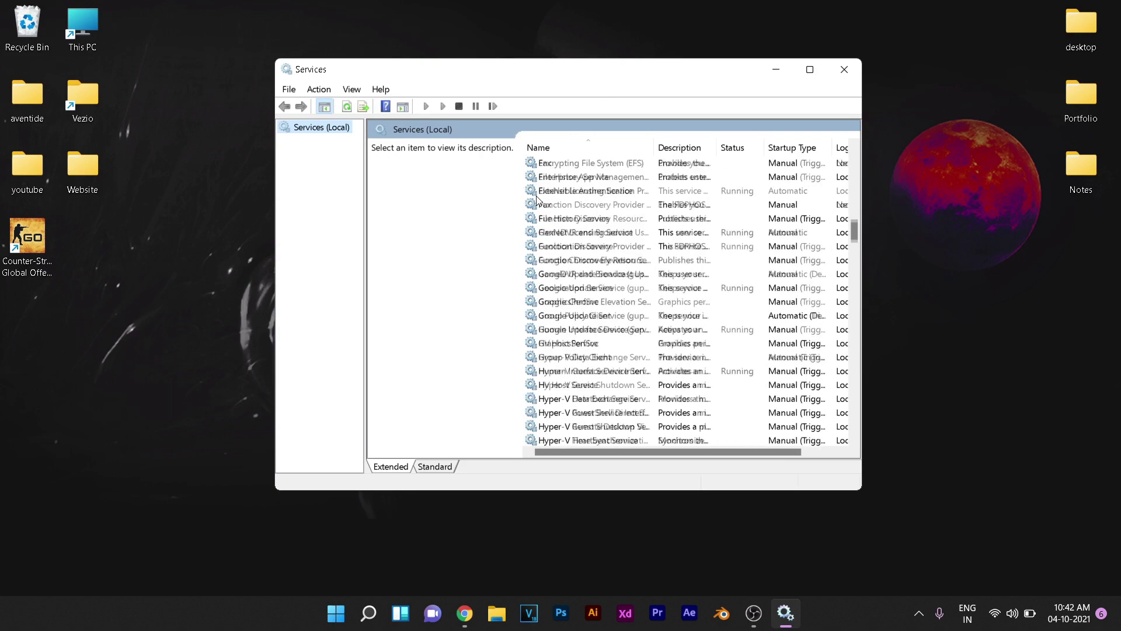
scroll(538, 199, up, 20)
drag(477, 82, 418, 34)
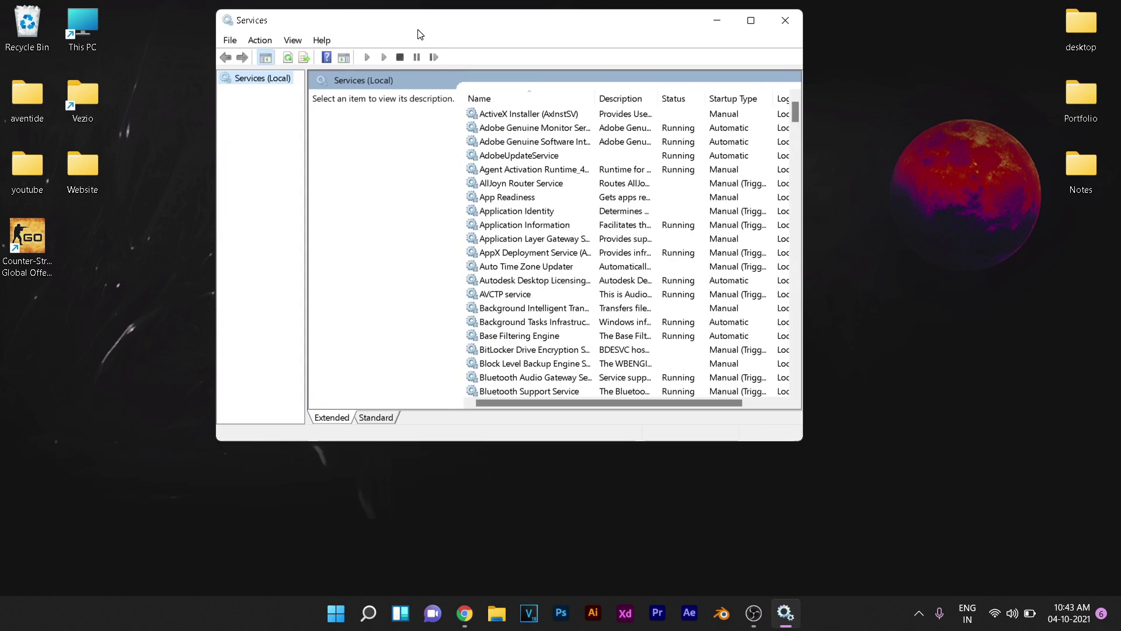
drag(801, 441, 920, 512)
drag(547, 23, 543, 52)
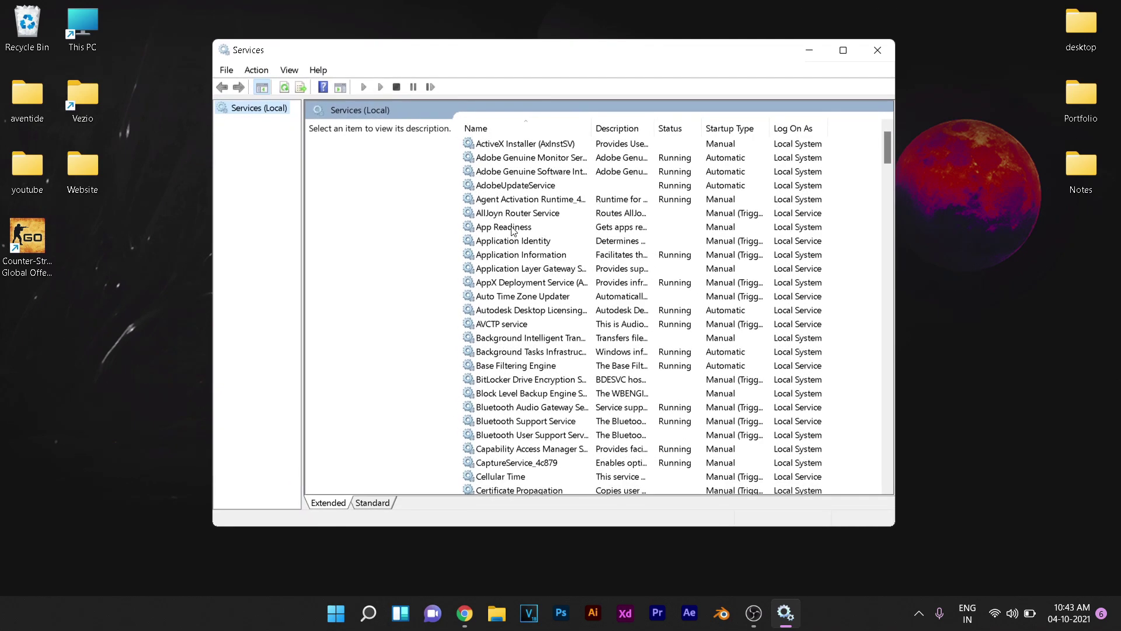
Step: Set the startup type of the Downloaded Maps Manager service to Disabled and apply the change
click(512, 228)
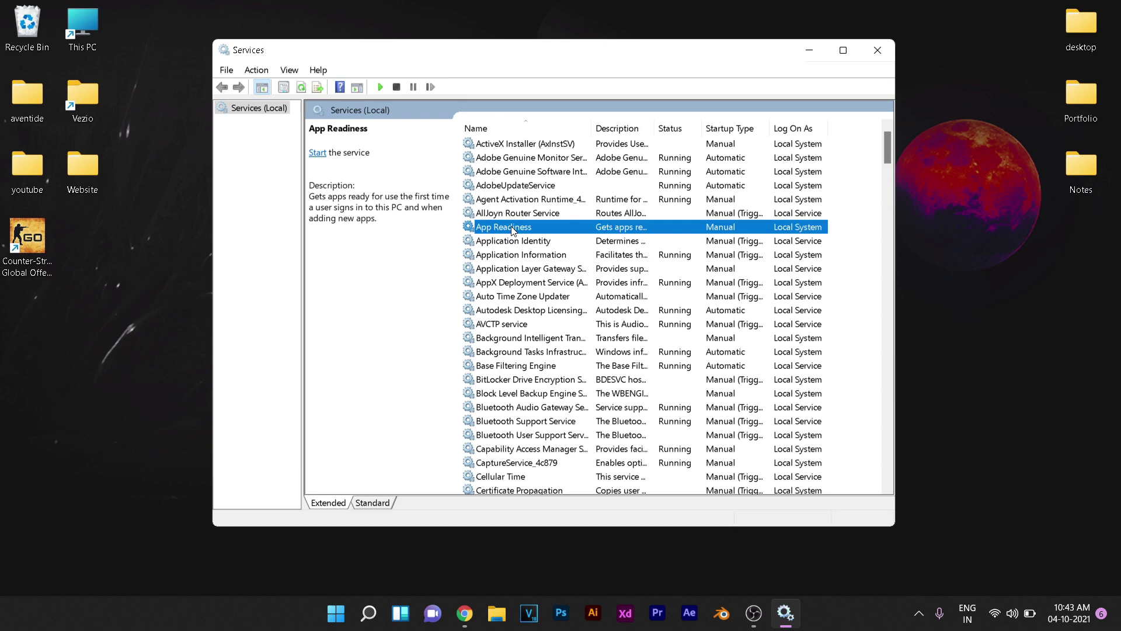
text(do)
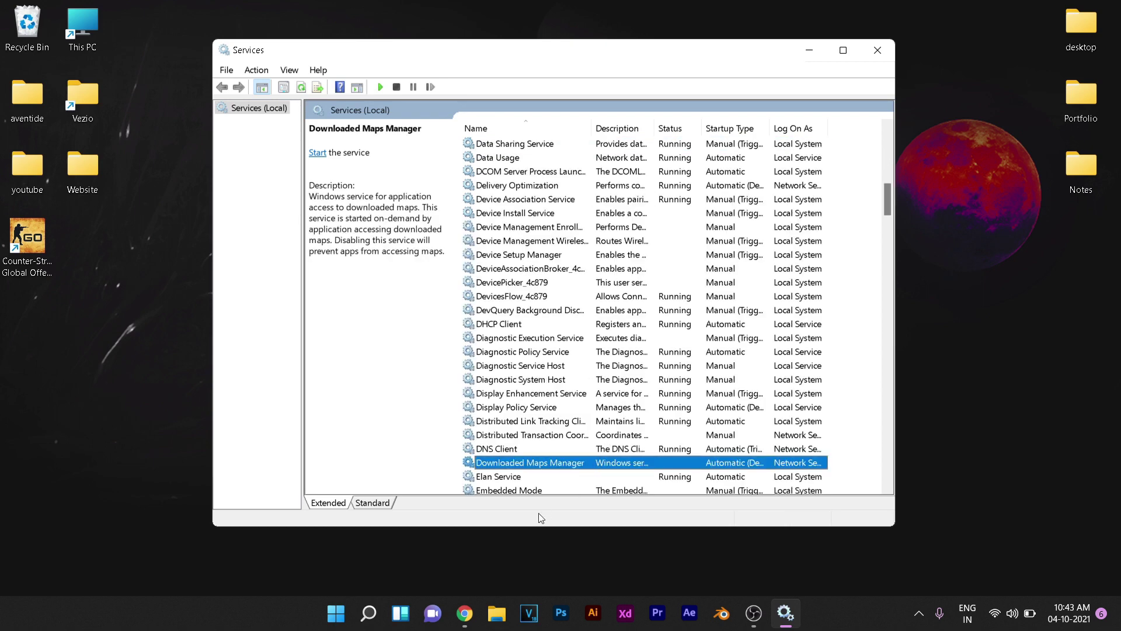
double_click(535, 465)
double_click(545, 465)
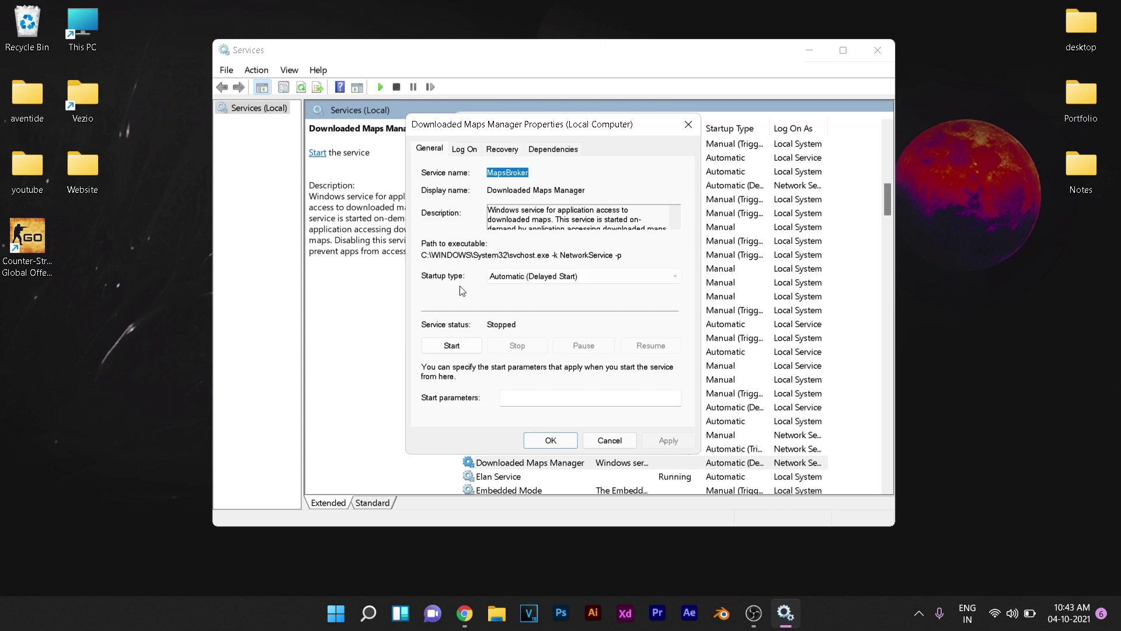
click(587, 278)
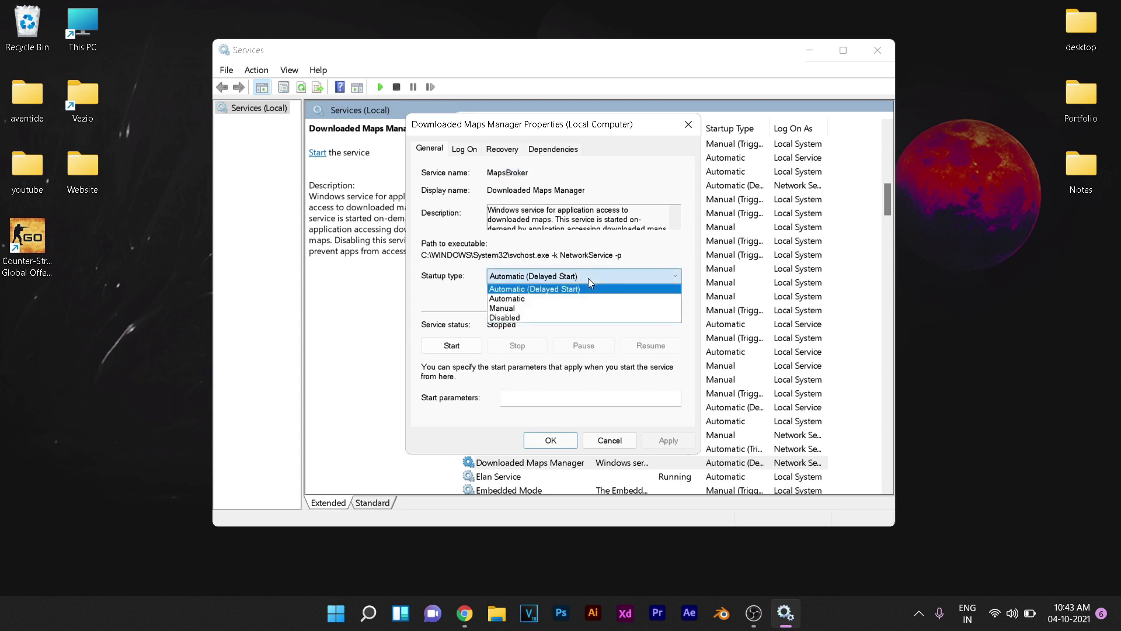
click(527, 319)
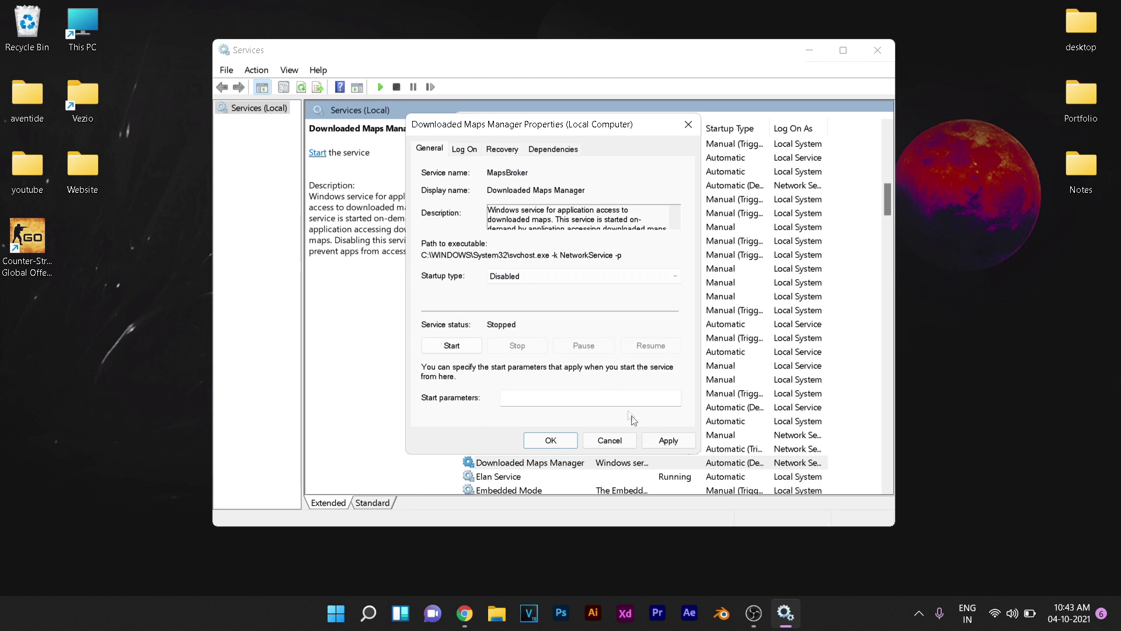
click(661, 440)
click(551, 440)
Step: Stop the Print Spooler service and close its properties
key(p)
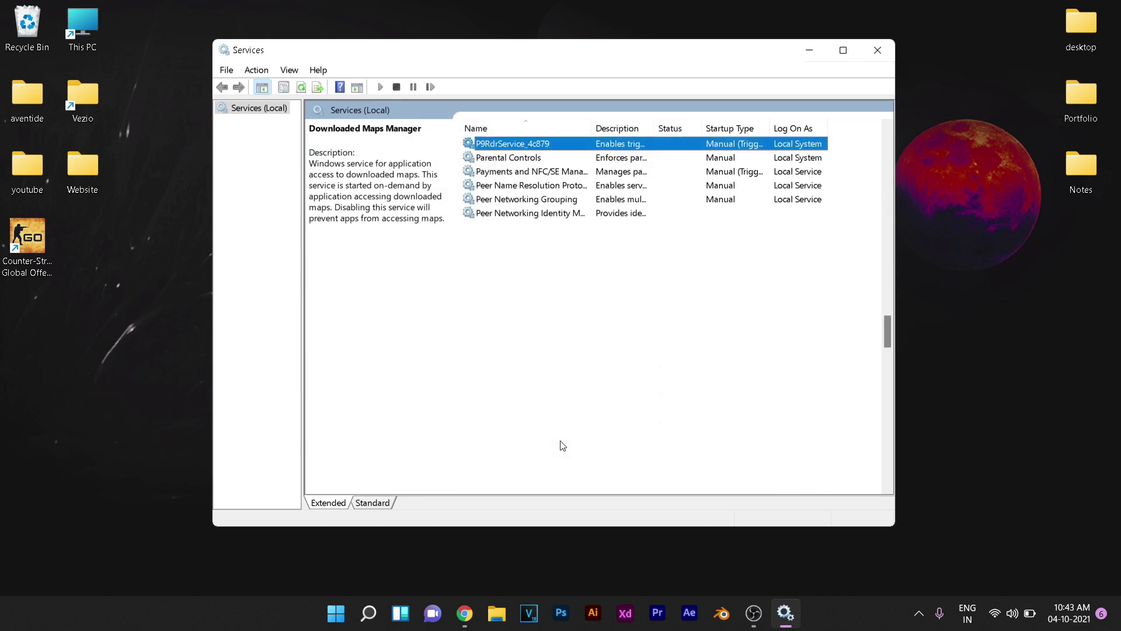
key(r)
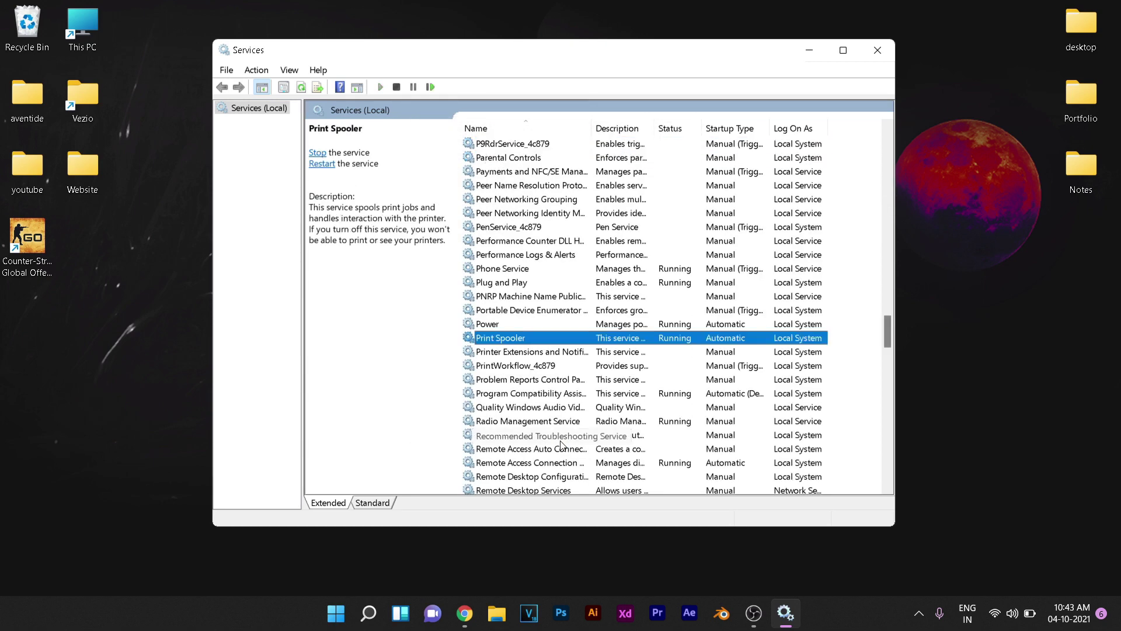
double_click(543, 341)
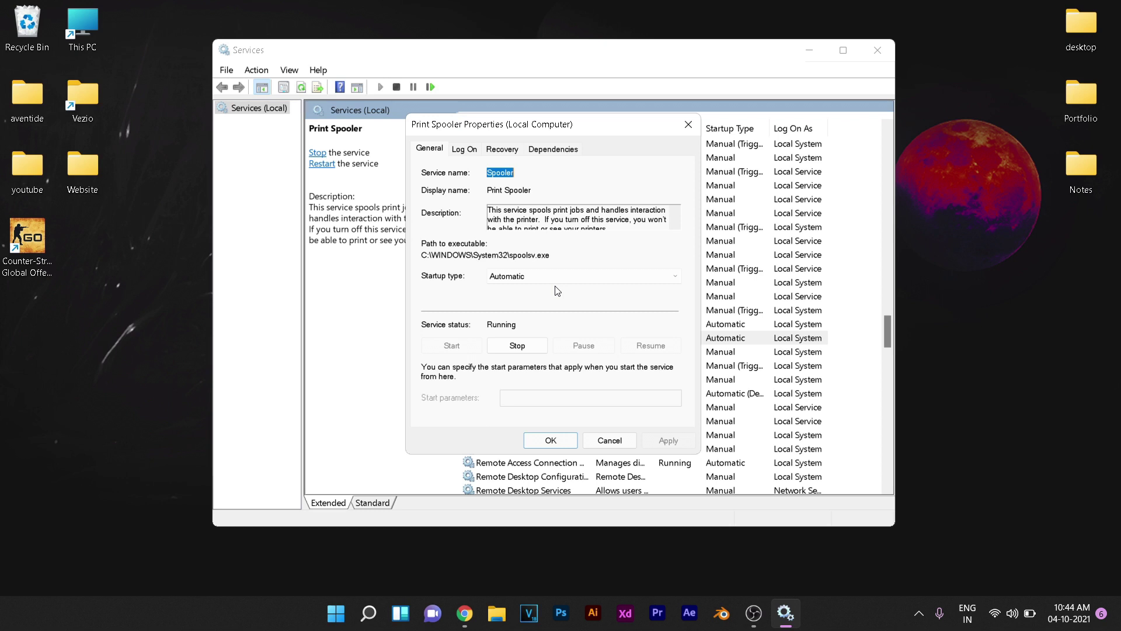
click(590, 394)
click(519, 346)
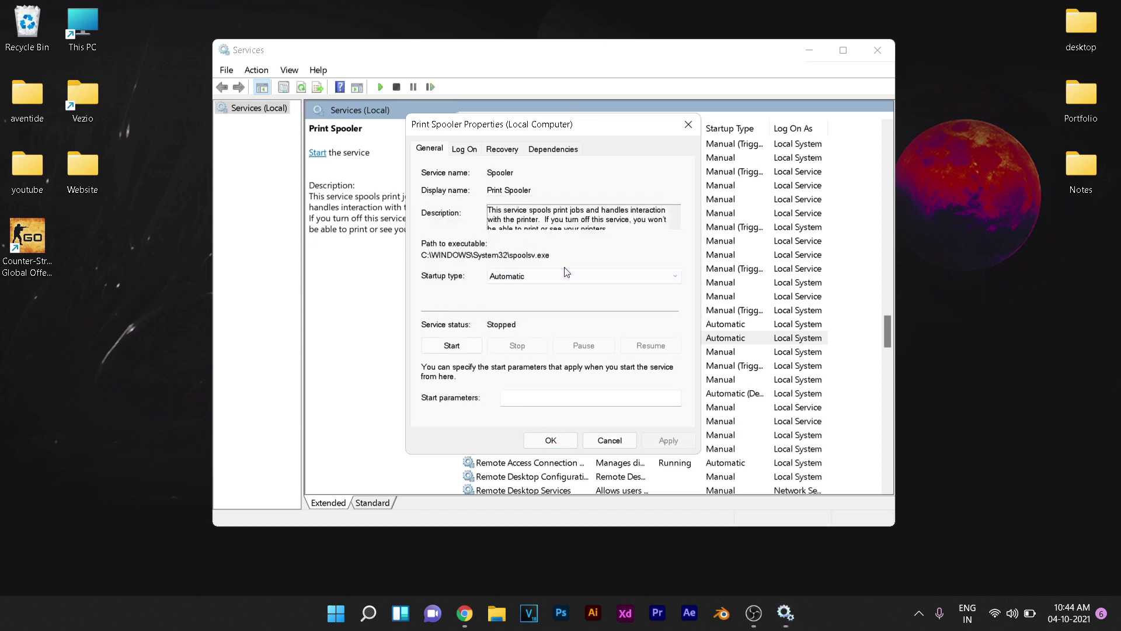
click(565, 271)
key(Escape)
key(Escape)
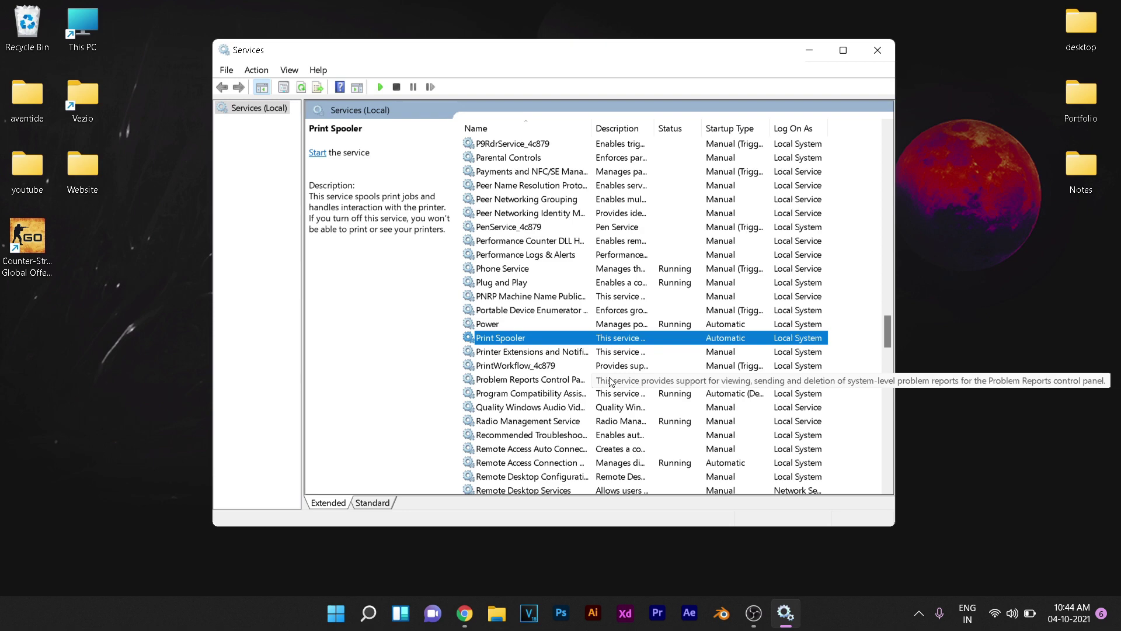
Step: Look at the startup type options of the Touch Keyboard and Handwriting Panel Service, and close its properties
text(to)
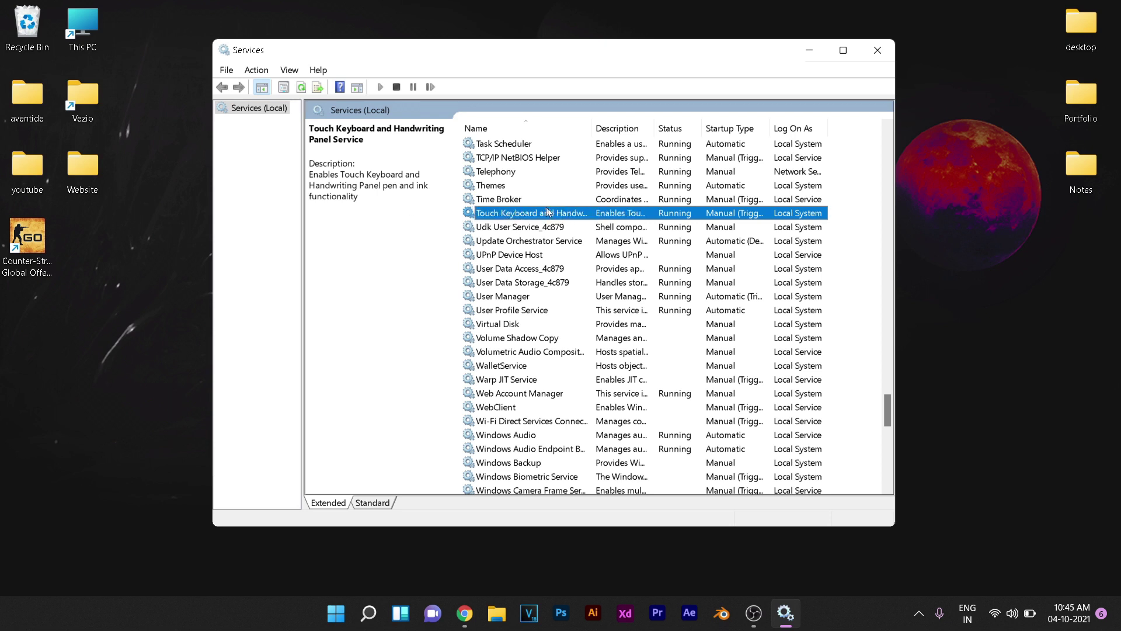
key(Up)
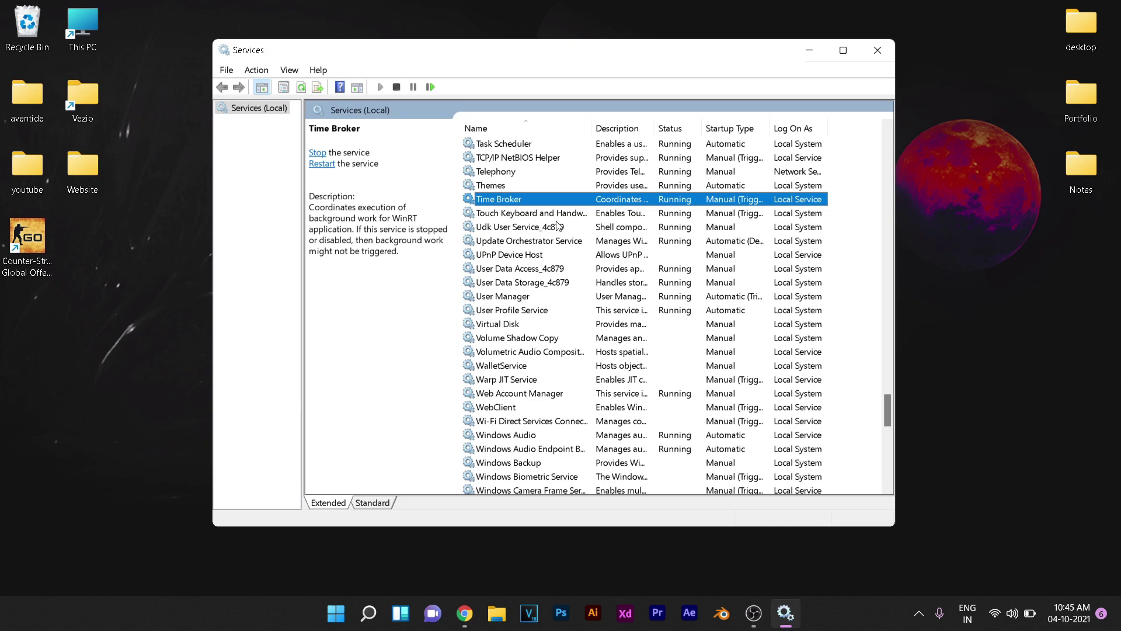
key(Down)
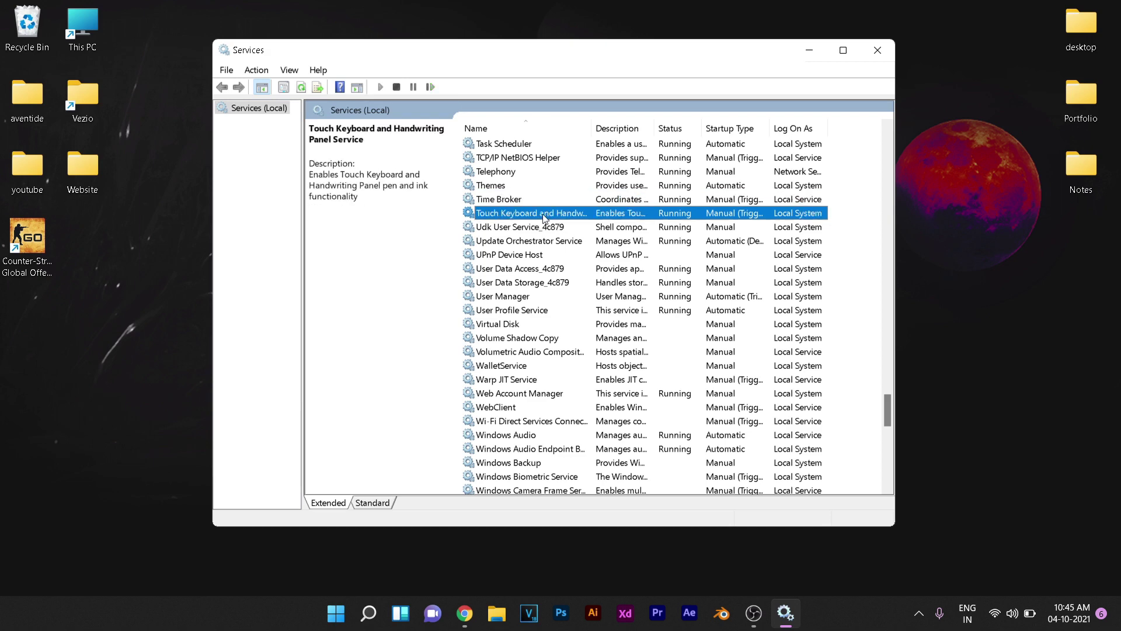
double_click(543, 218)
click(580, 274)
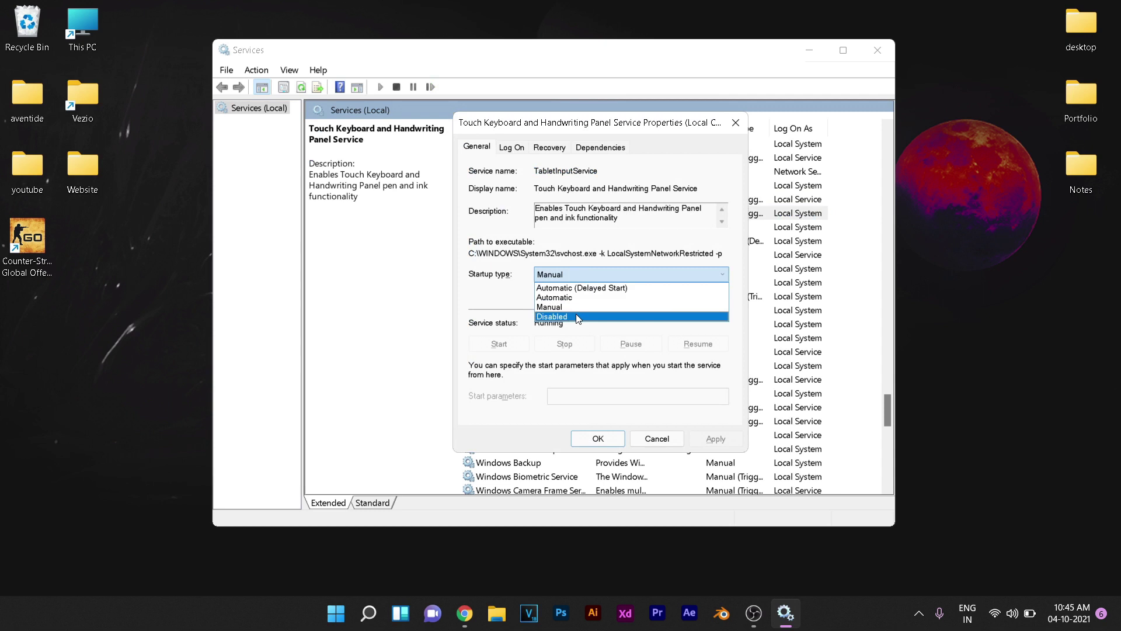
click(639, 363)
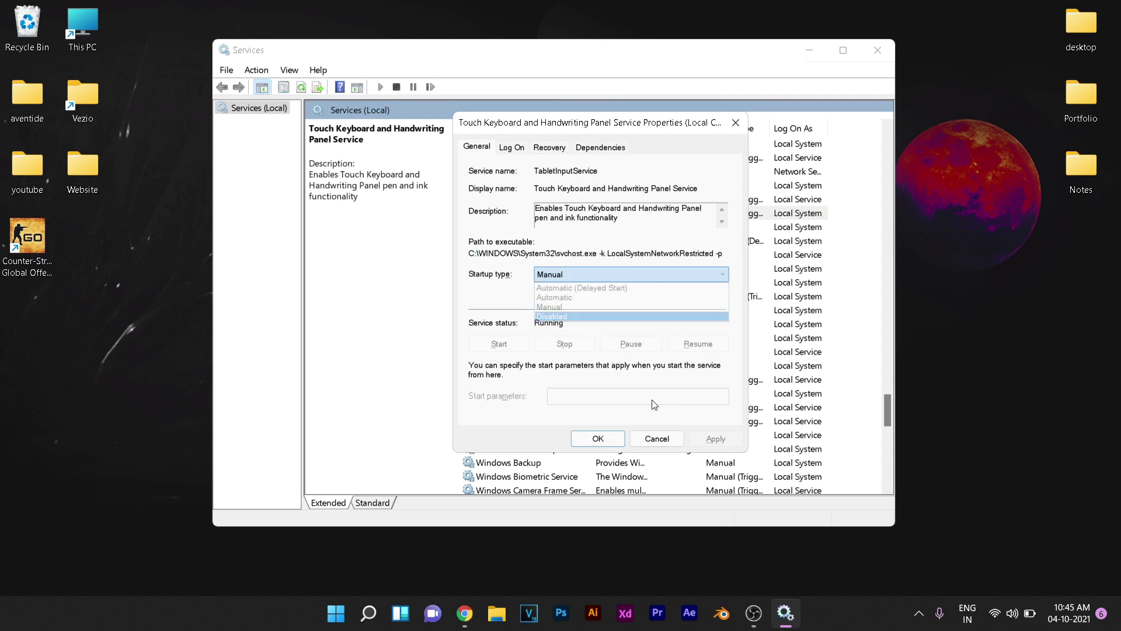
click(657, 437)
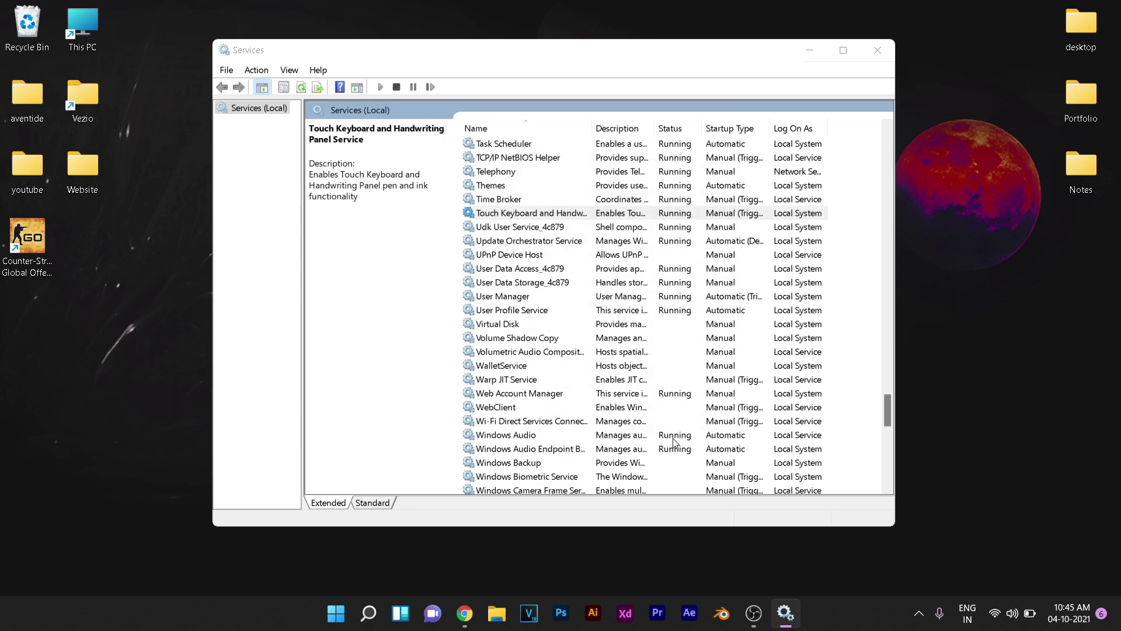
Step: Set the startup type of the Fax service to Disabled
key(f)
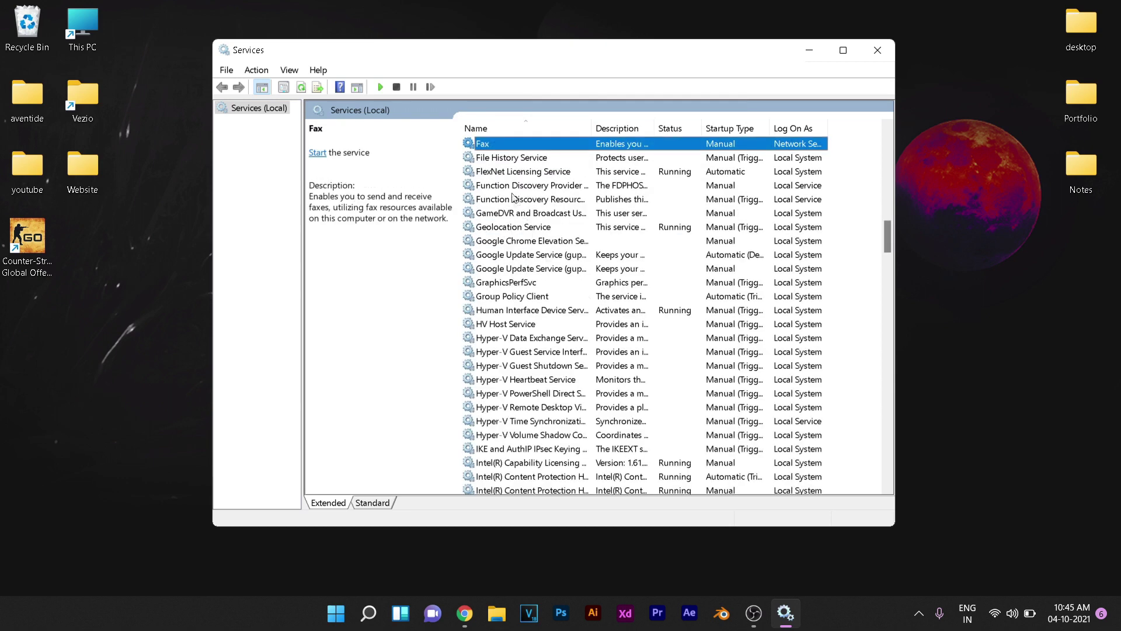
double_click(510, 146)
Step: Stop the Geolocation Service and set its startup type to Disabled
click(529, 229)
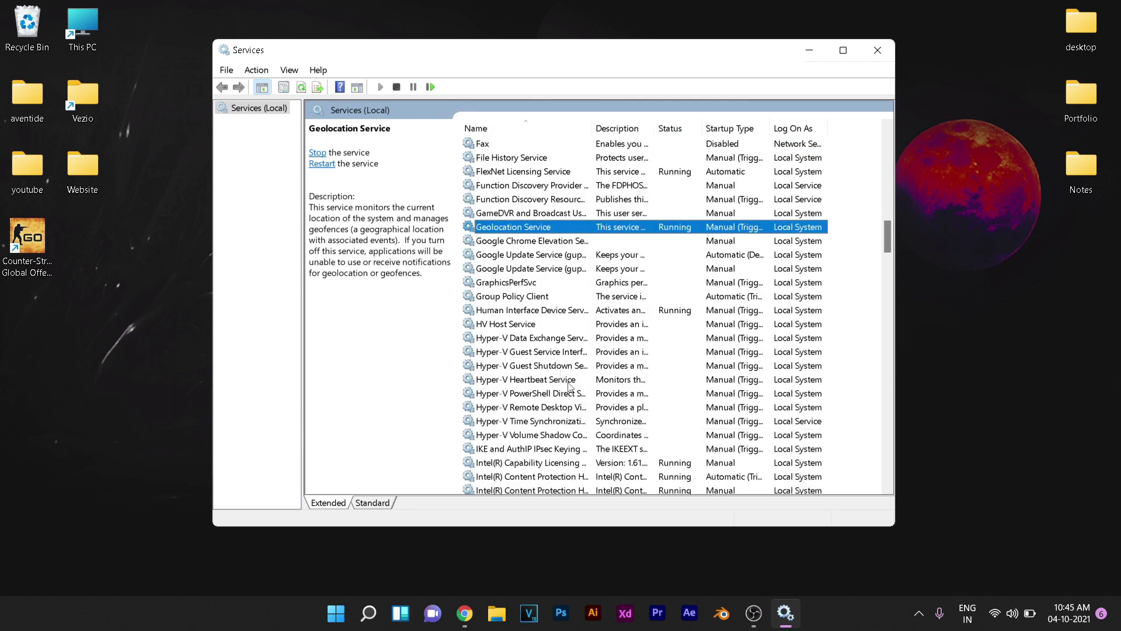
double_click(530, 231)
click(564, 343)
click(625, 274)
click(560, 323)
click(598, 438)
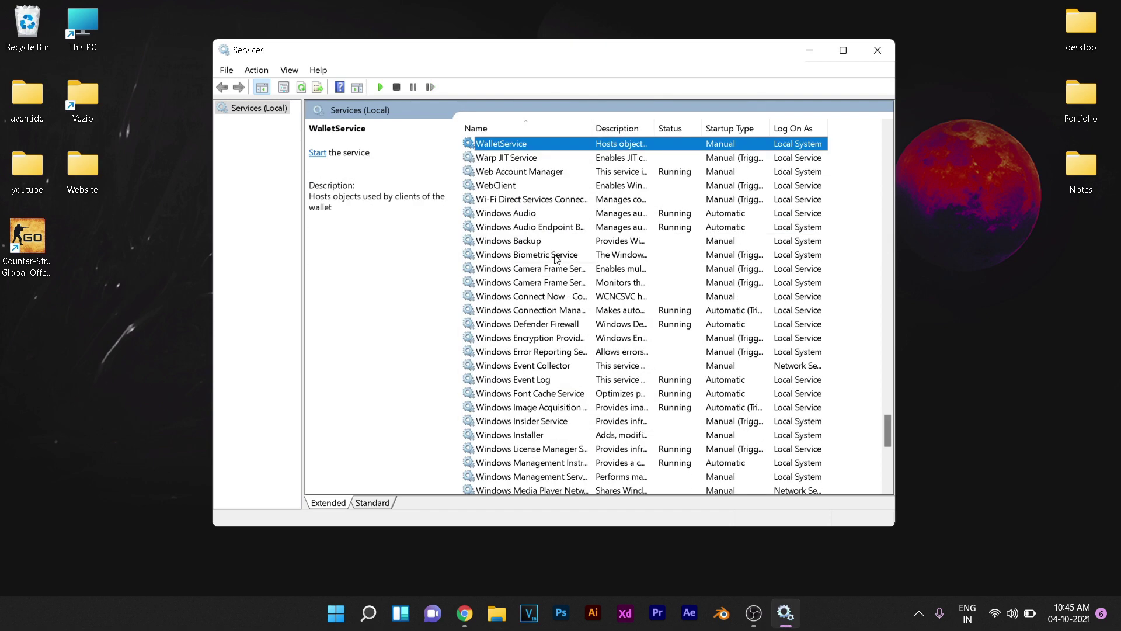
Step: Set the startup type of the Windows Biometric Service to Disabled and close the Services window
click(546, 243)
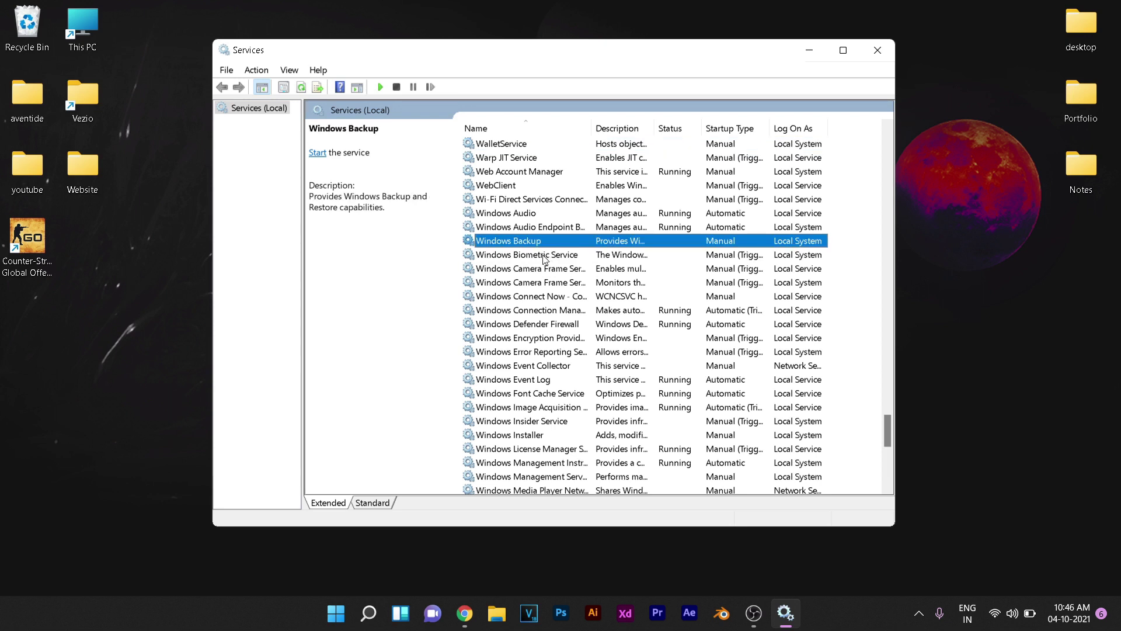
key(Down)
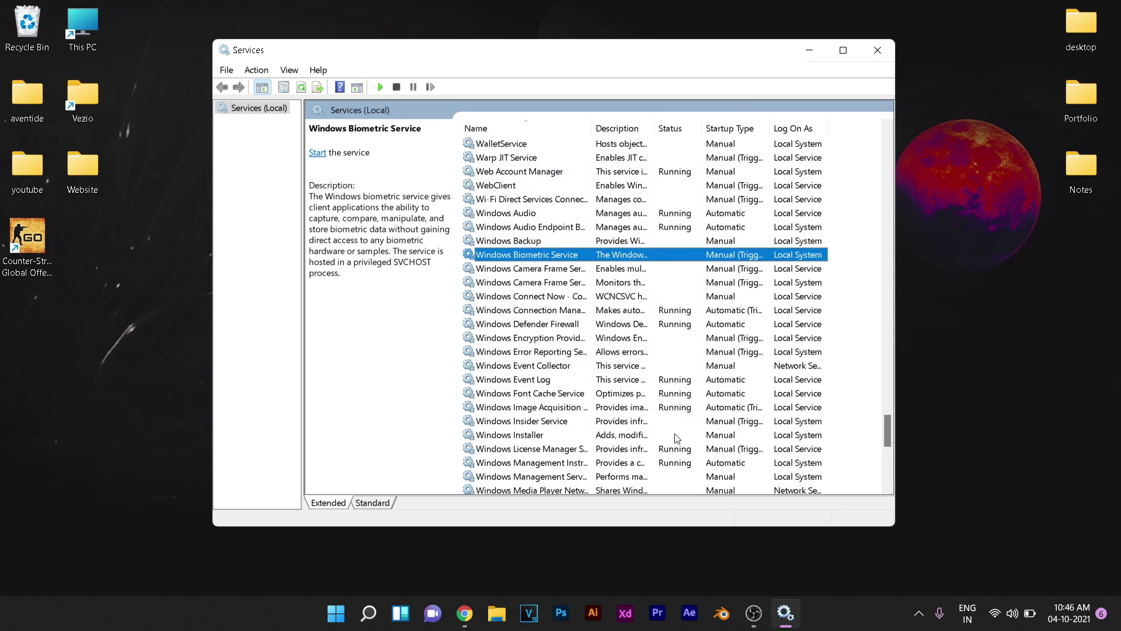
key(Return)
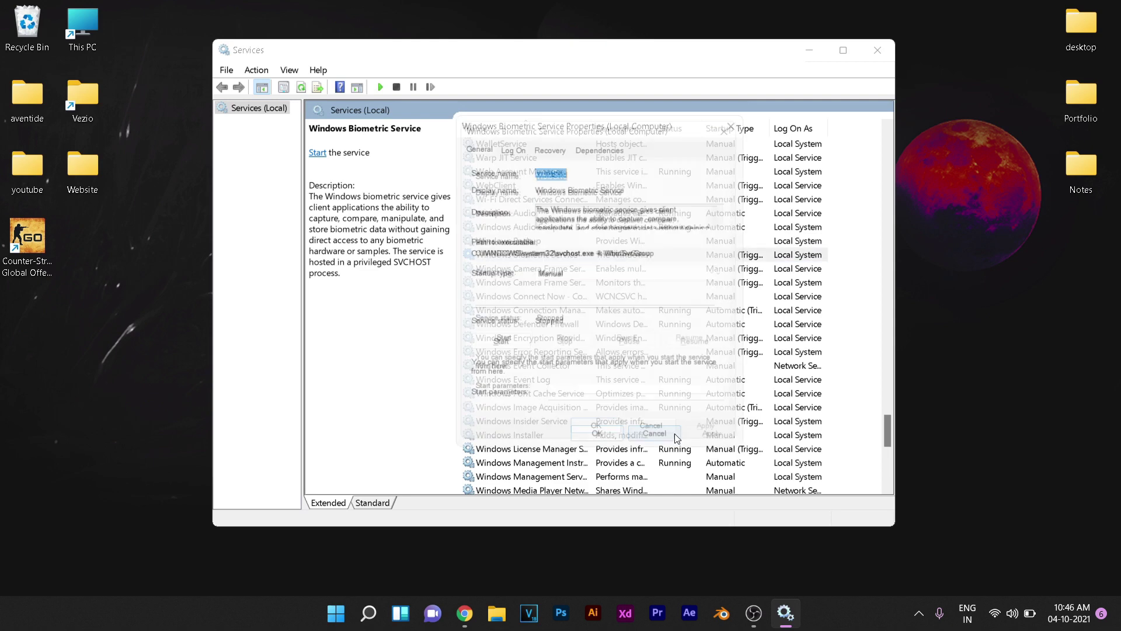
key(Escape)
scroll(626, 283, up, 20)
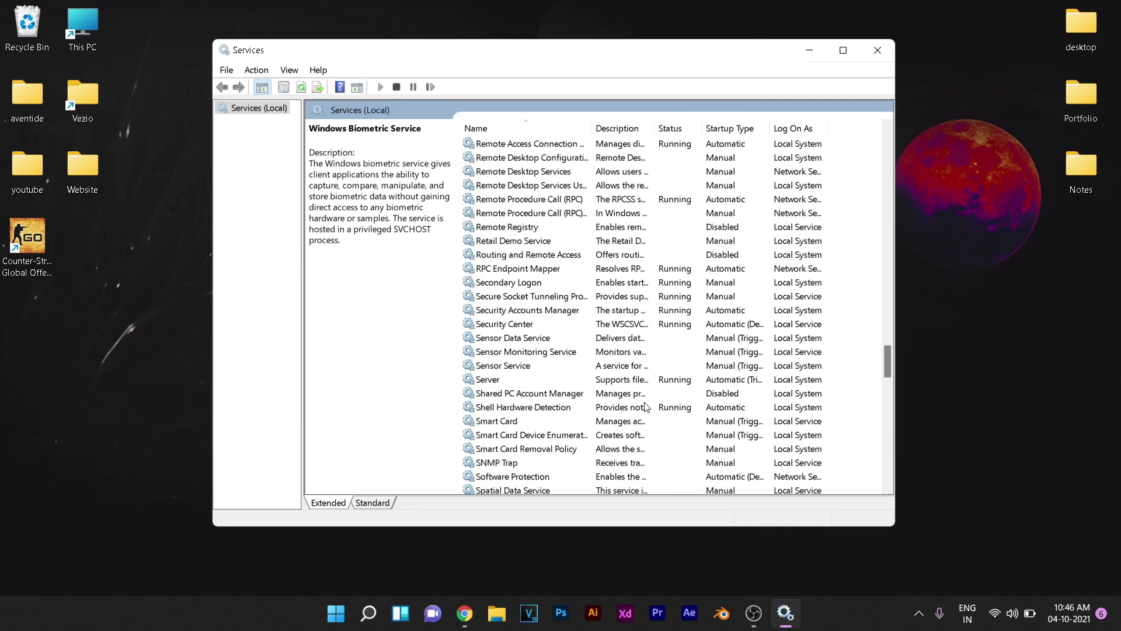
scroll(638, 399, up, 15)
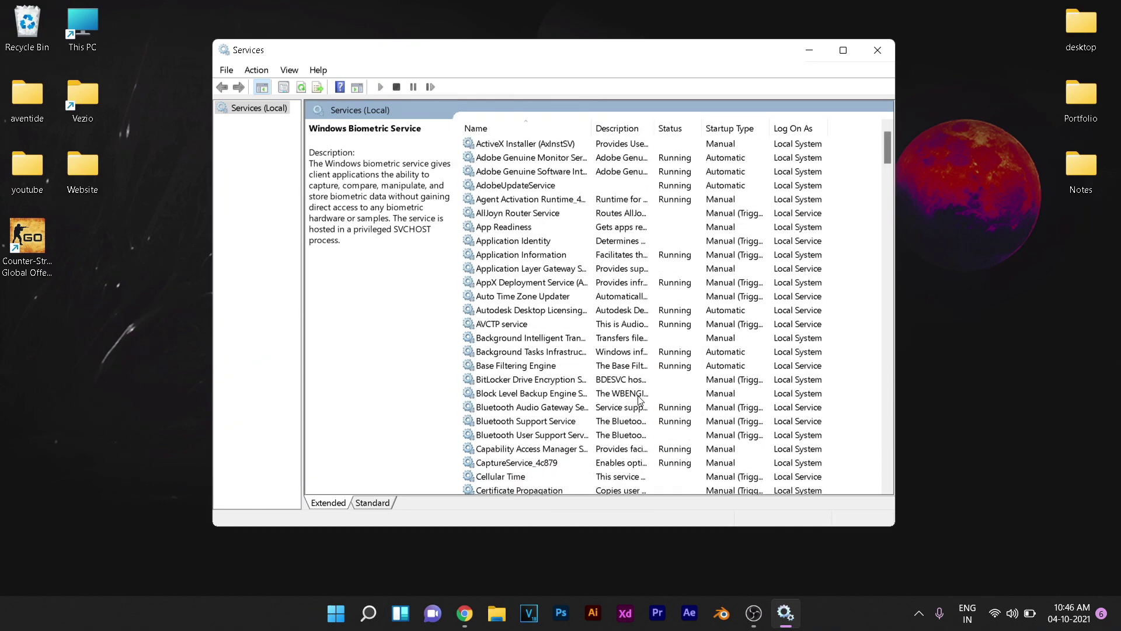
click(810, 51)
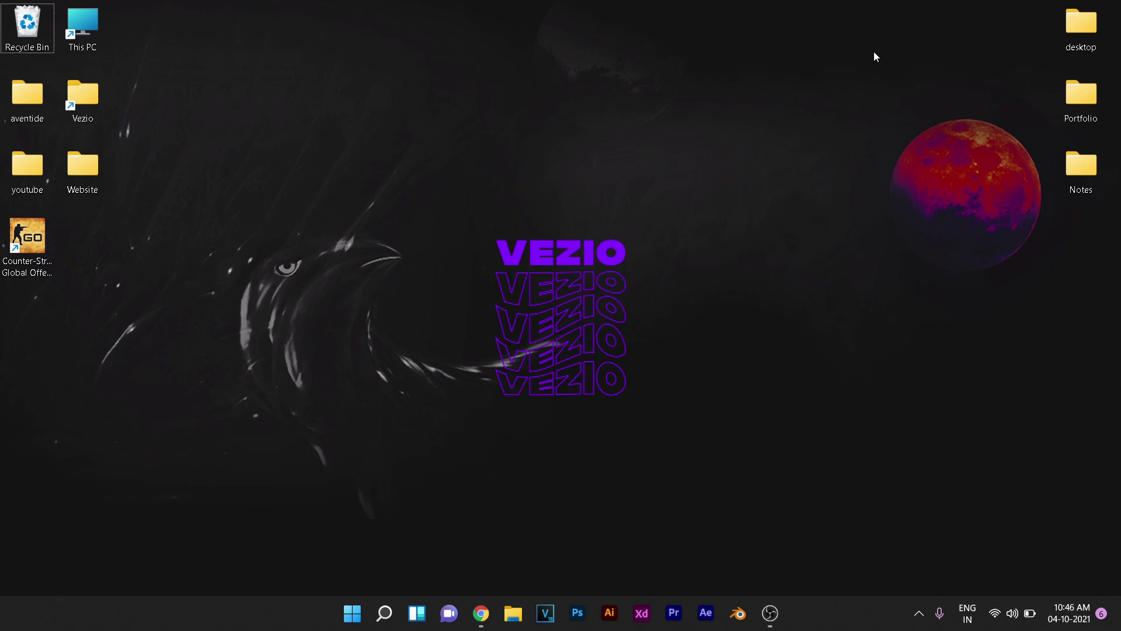
Step: Open System Configuration by running msconfig, and hide all Microsoft services in its service list
key(super+r)
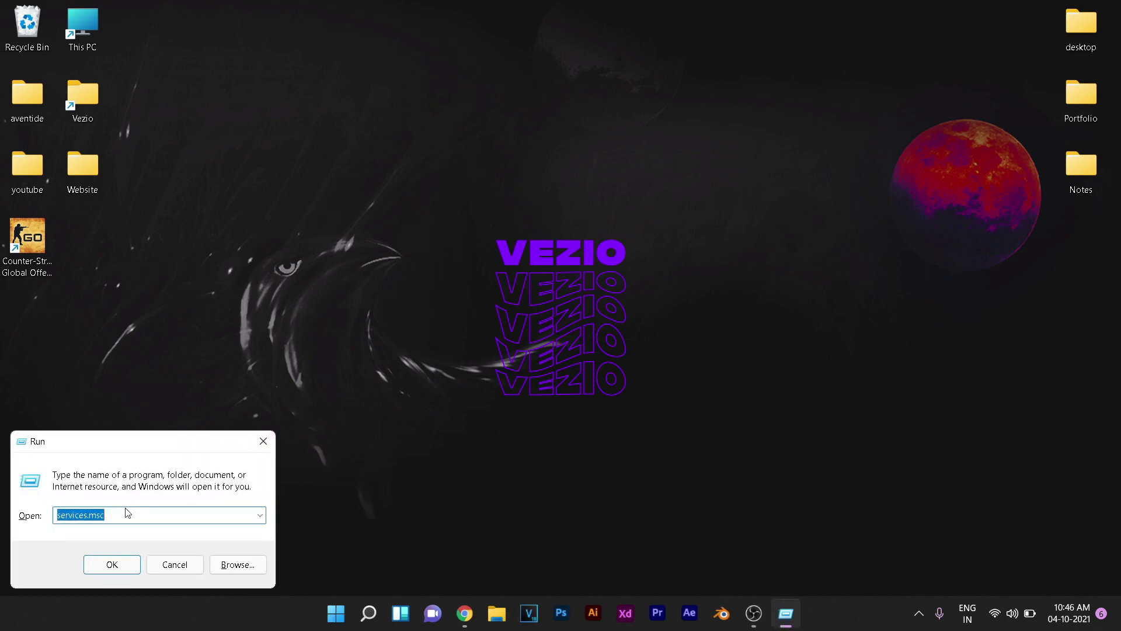
text(msconfig)
key(Return)
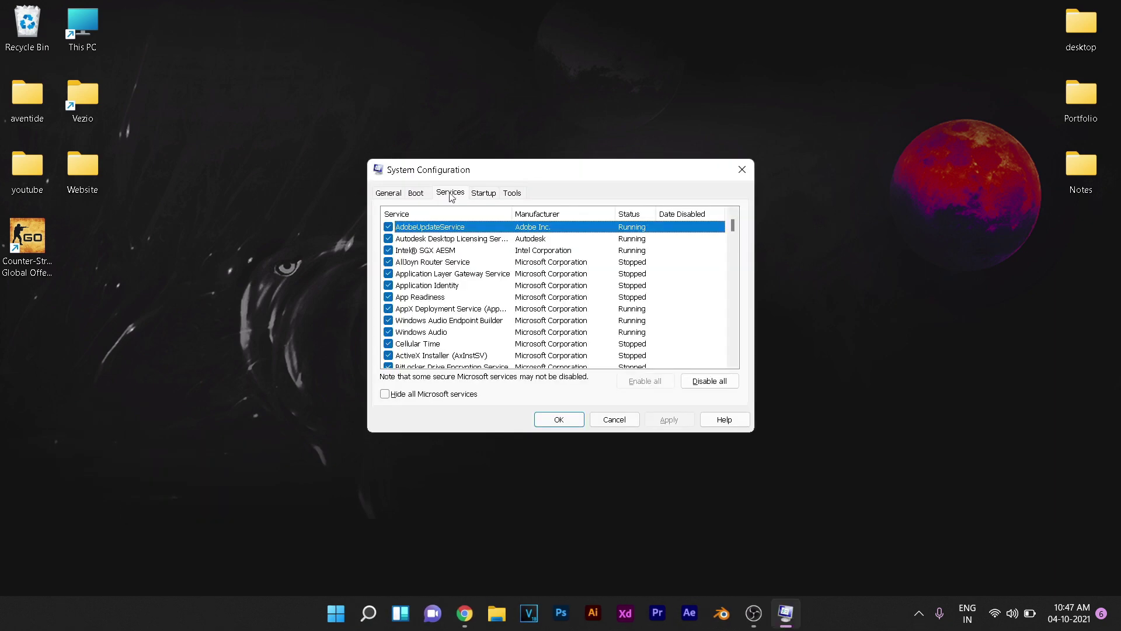
click(397, 398)
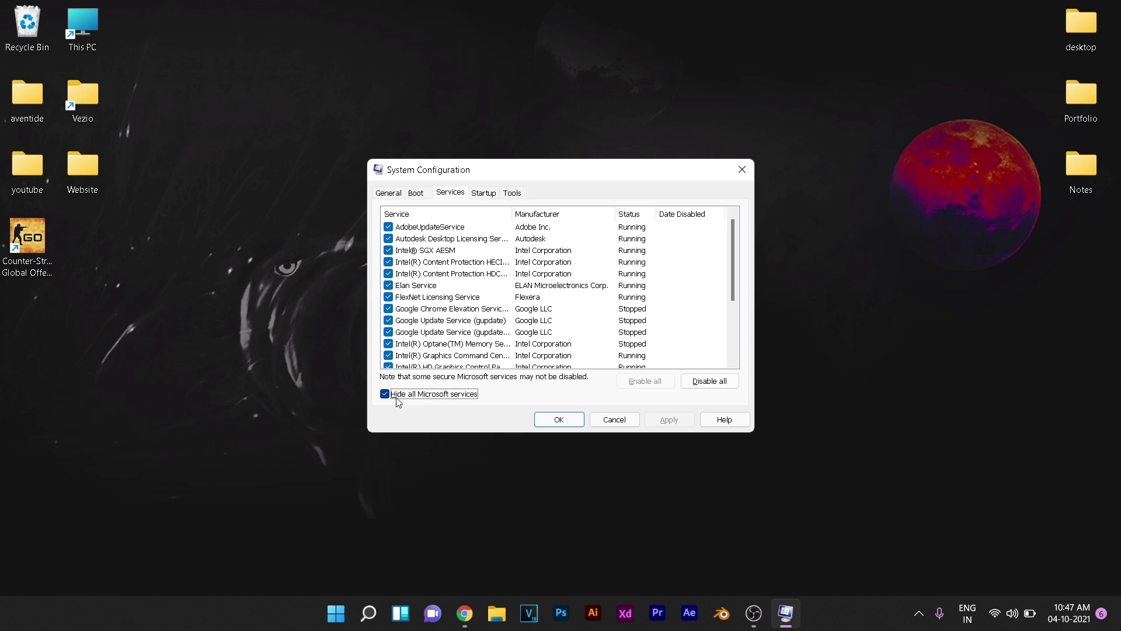
scroll(526, 303, down, 2)
scroll(525, 303, up, 2)
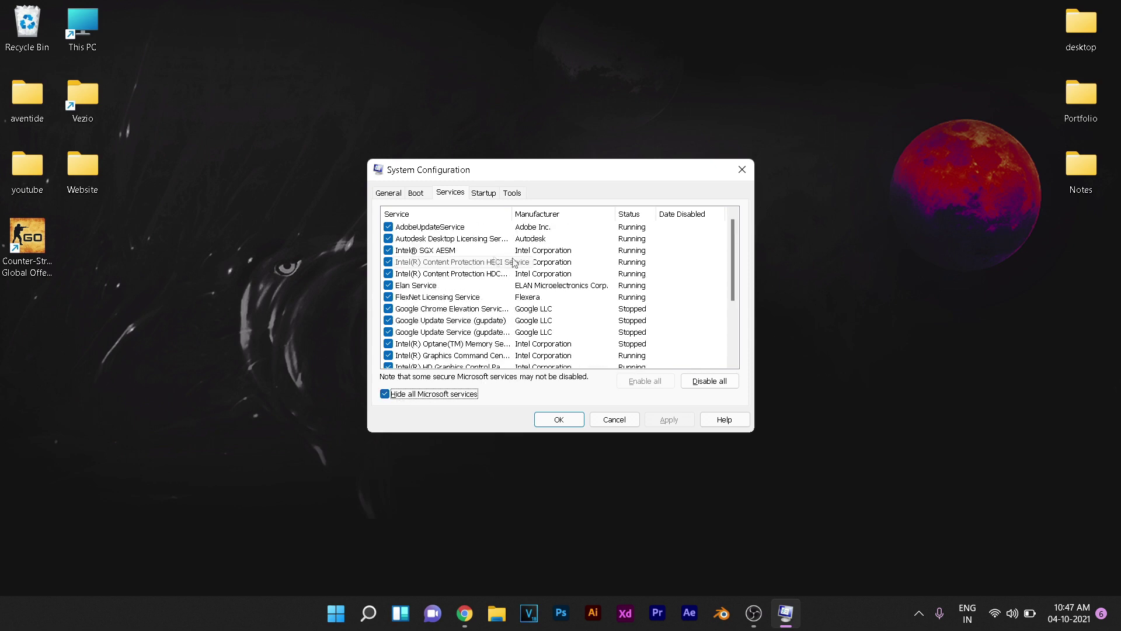
Step: Disable all the listed non-Microsoft services, apply the change, and exit System Configuration without restarting
click(708, 382)
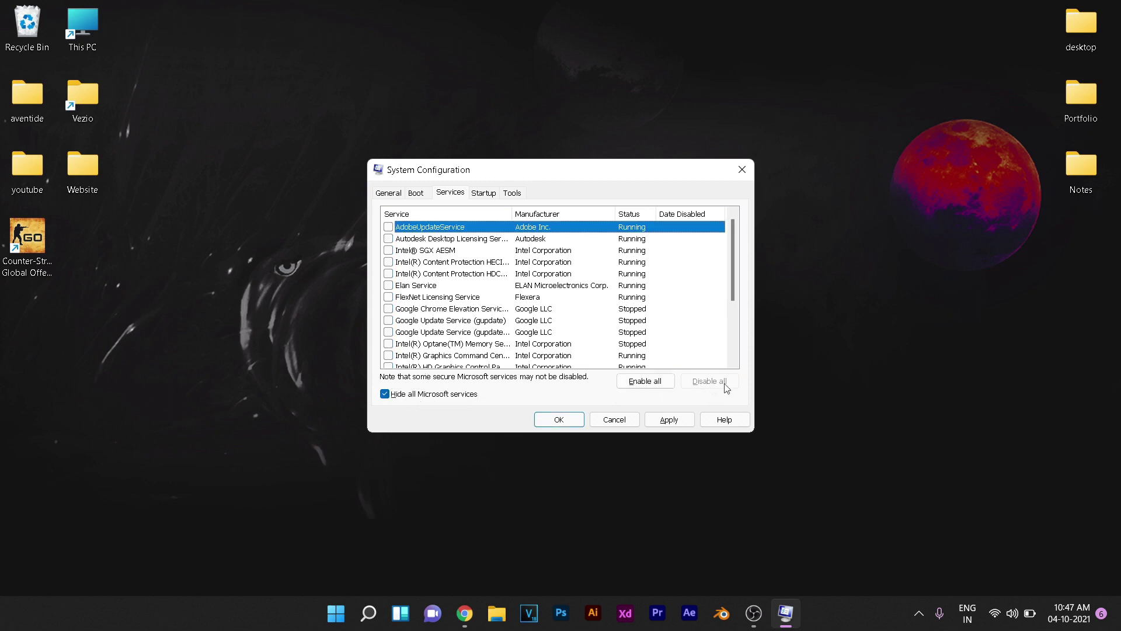
click(671, 418)
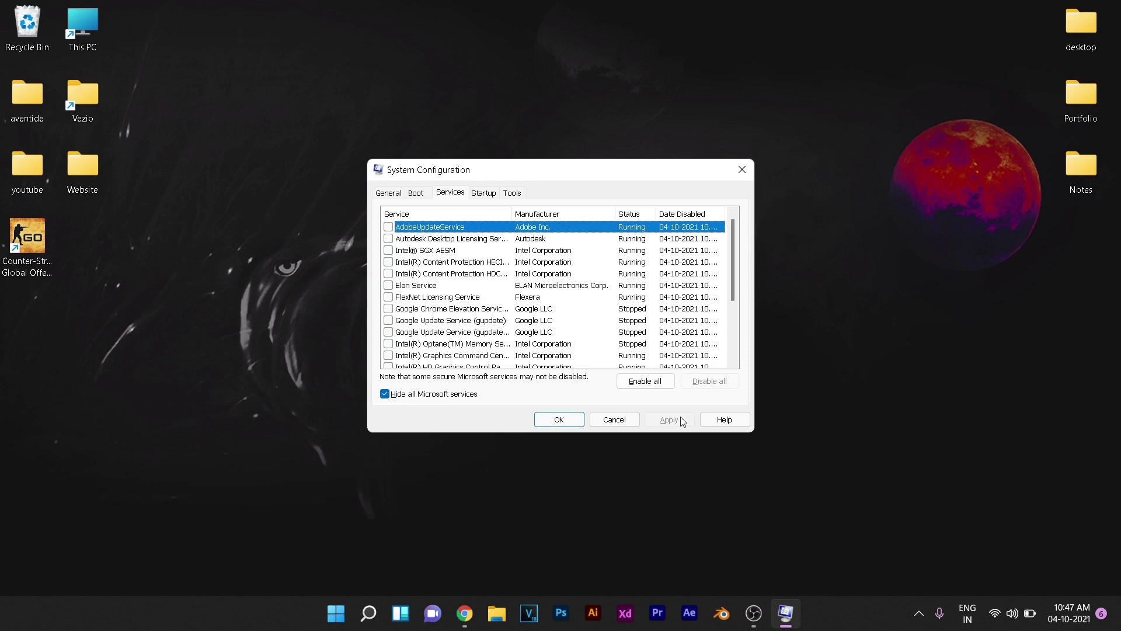
click(575, 423)
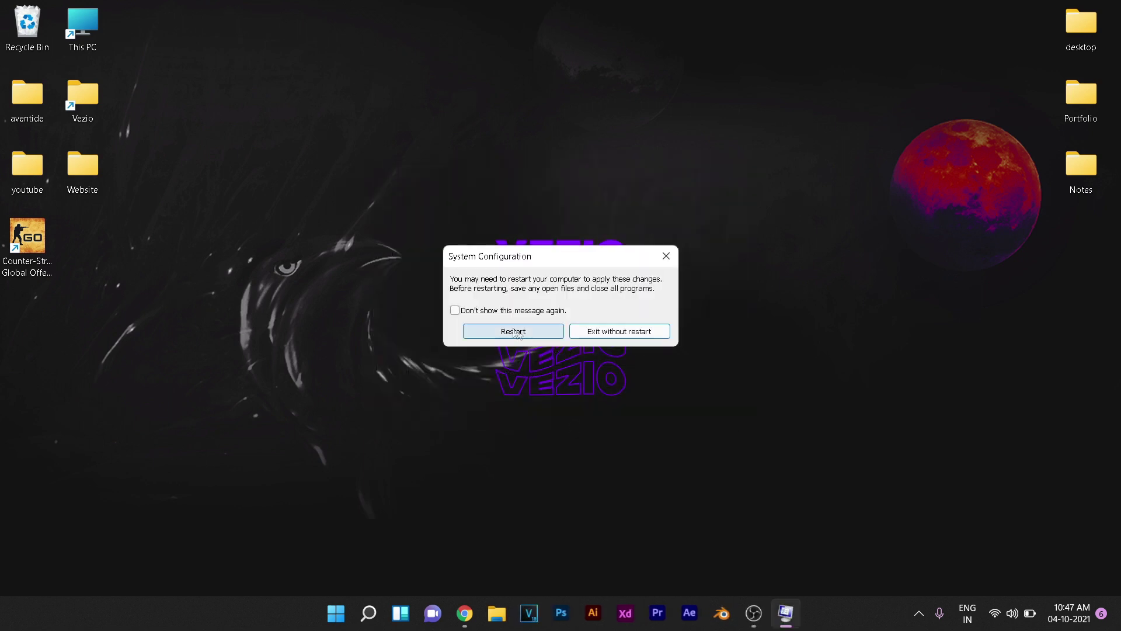
click(641, 338)
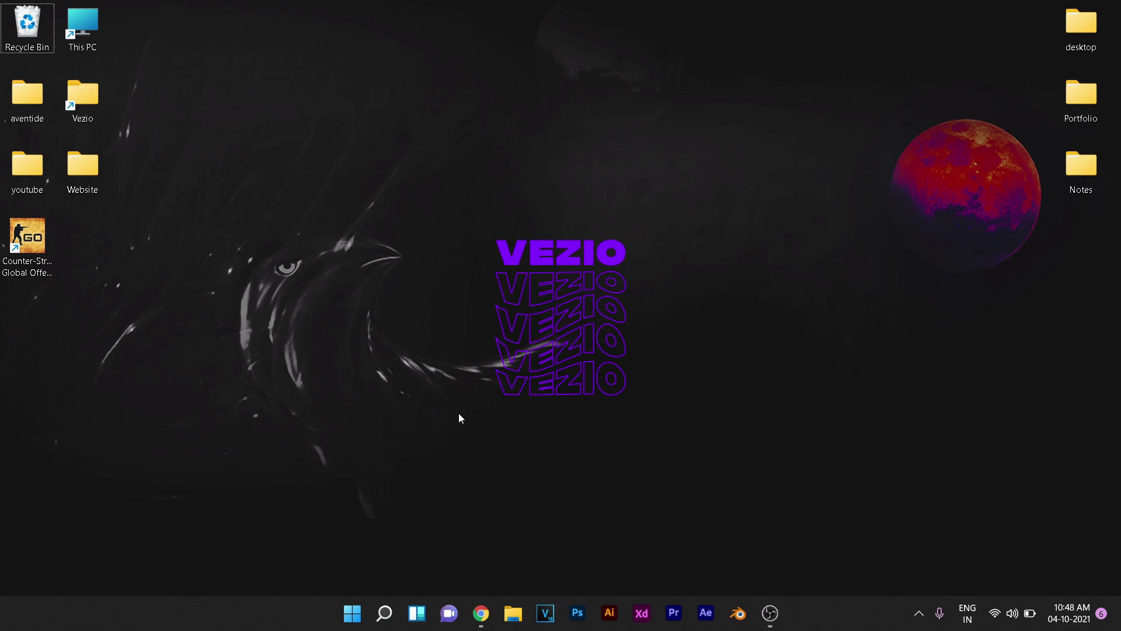
Step: Open the Windows Temp folder by running temp from the Run dialog, and browse its contents
key(super+r)
text(temp)
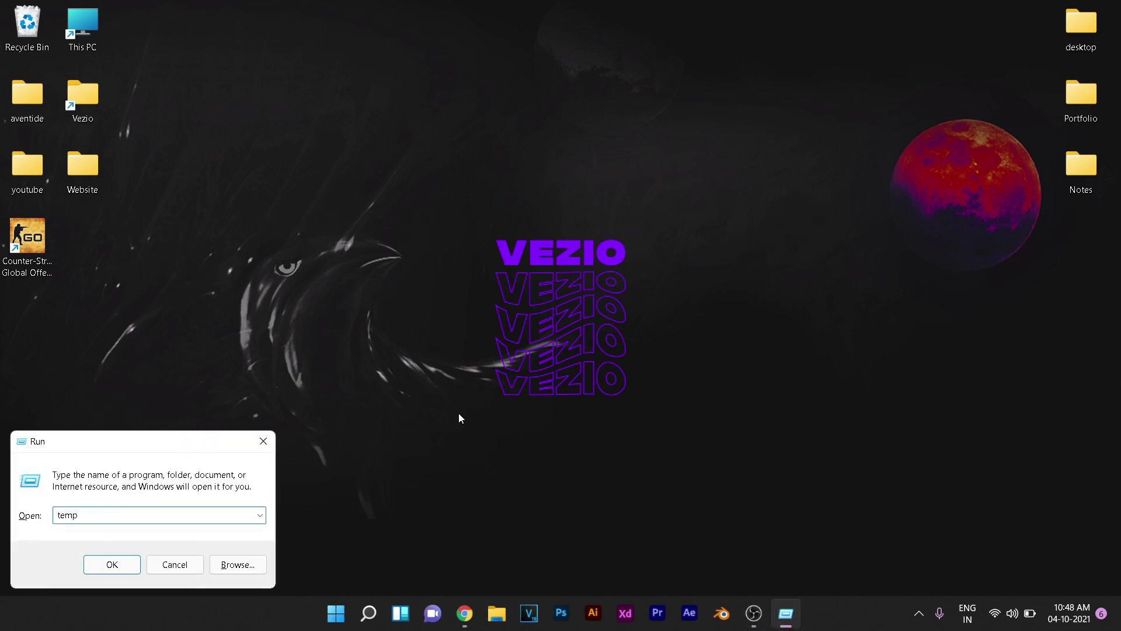
key(Return)
click(725, 407)
drag(1115, 277, 1084, 131)
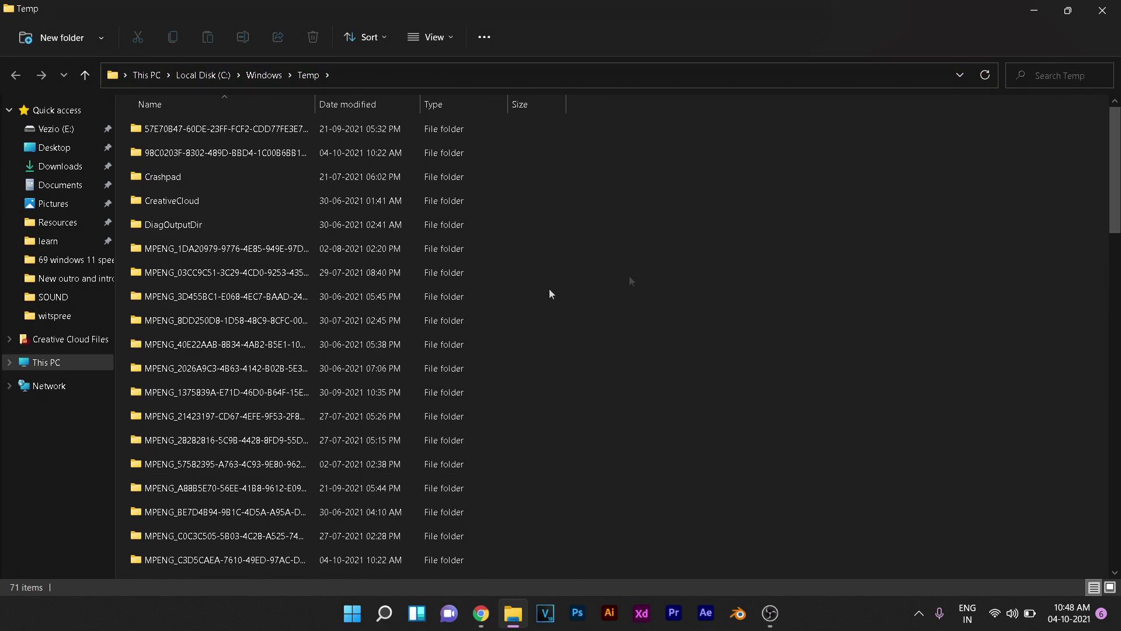
Step: Delete all items in the Windows Temp folder, skipping adobegc.log and the CreativeCloud folder, and close the folder window
click(435, 298)
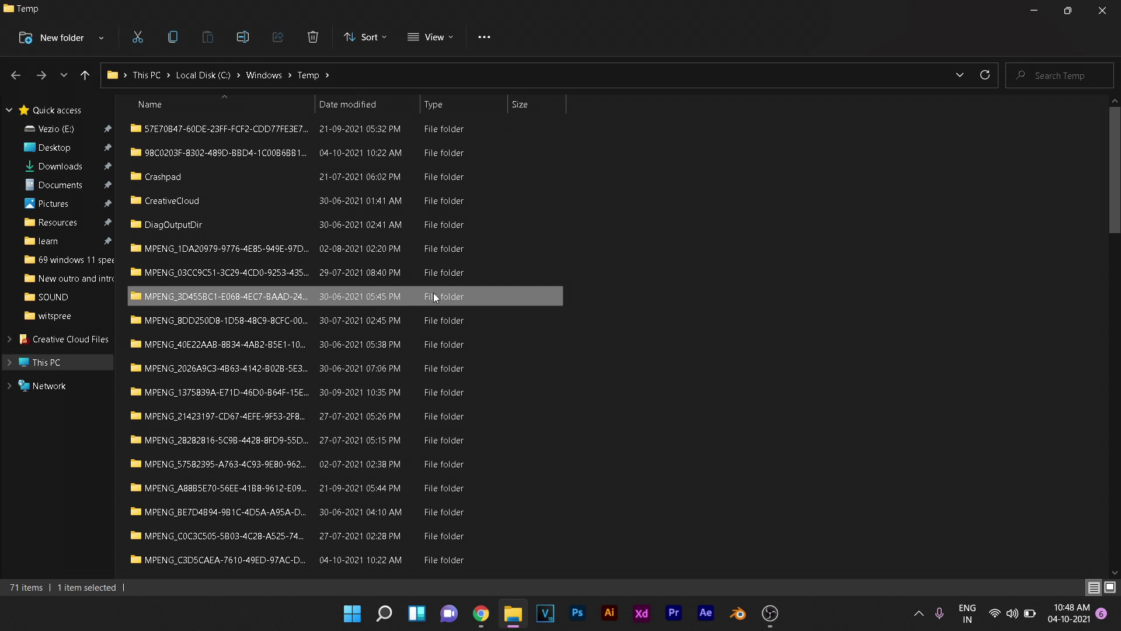
key(ctrl+a)
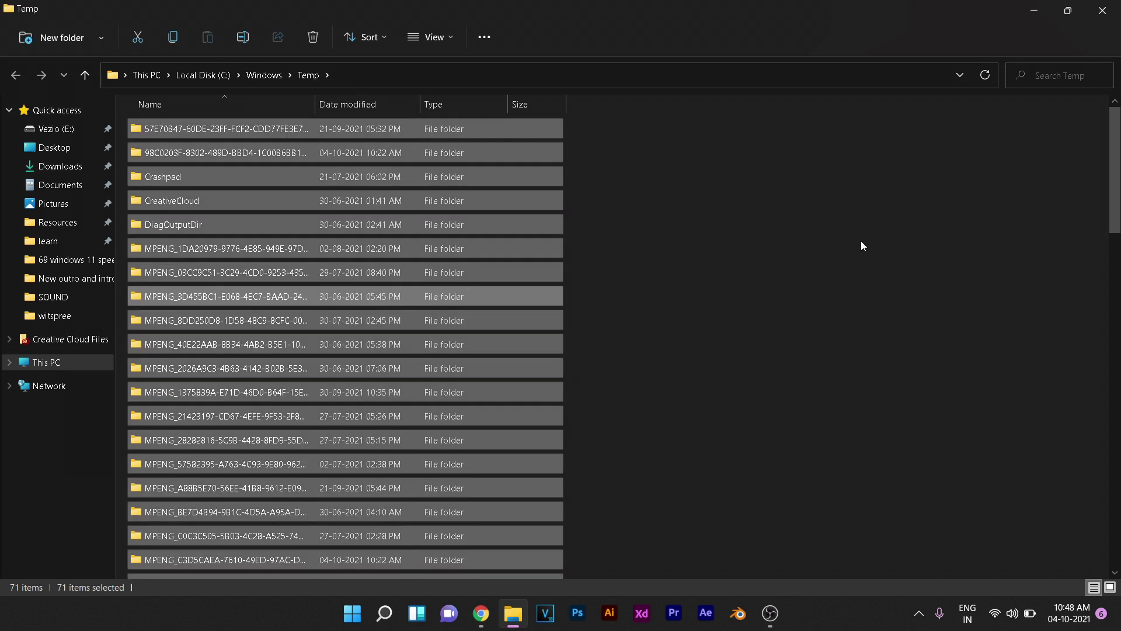
key(Delete)
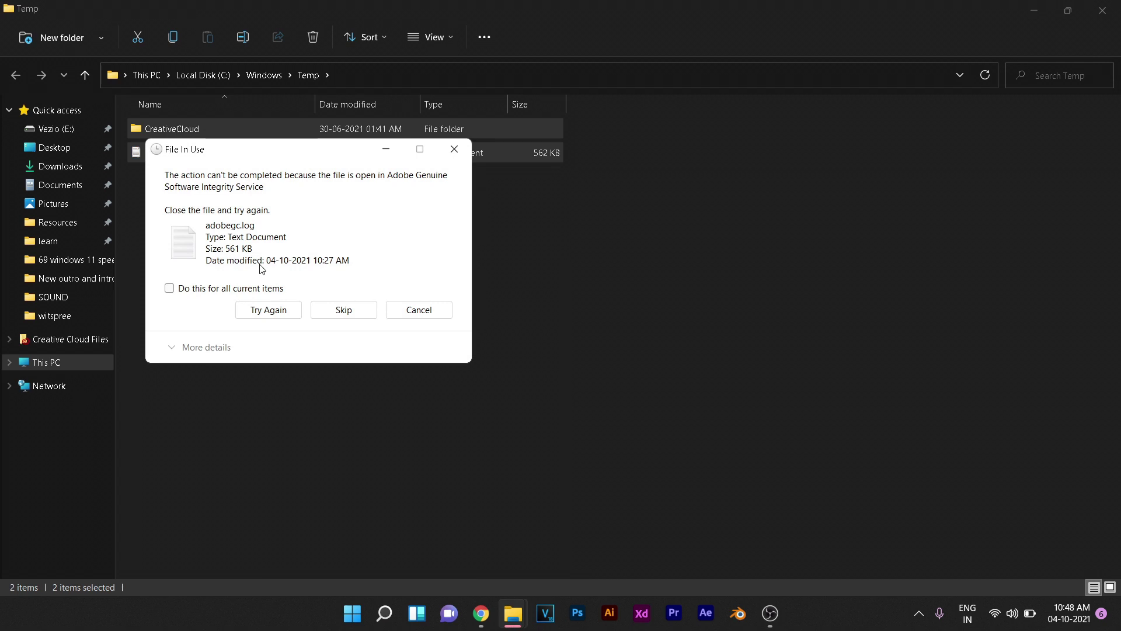
drag(294, 153, 591, 223)
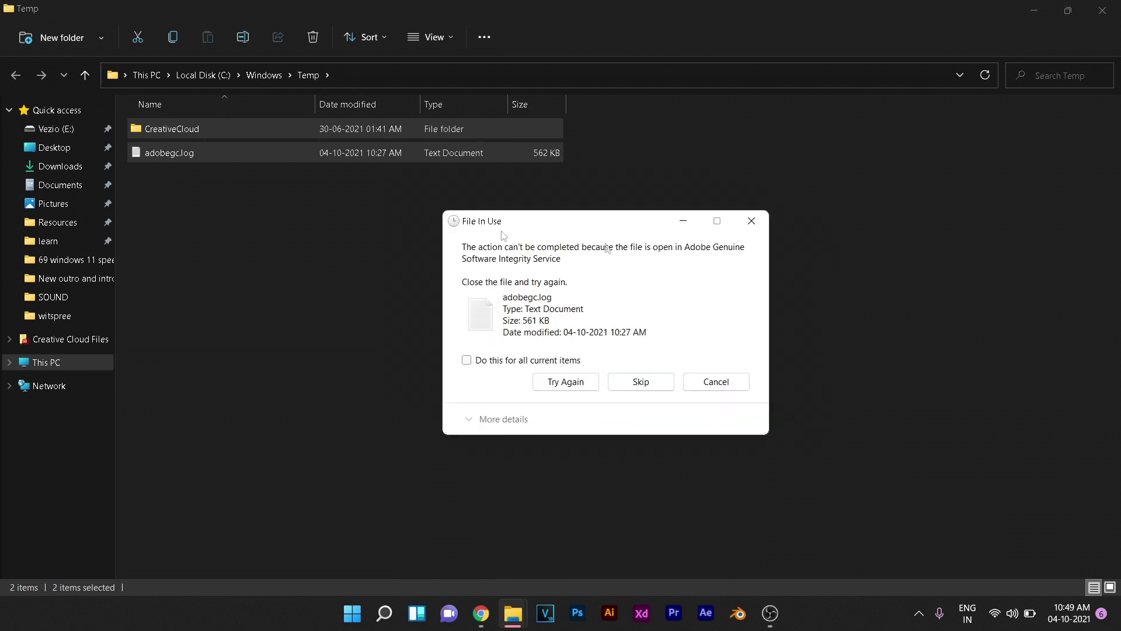
click(629, 388)
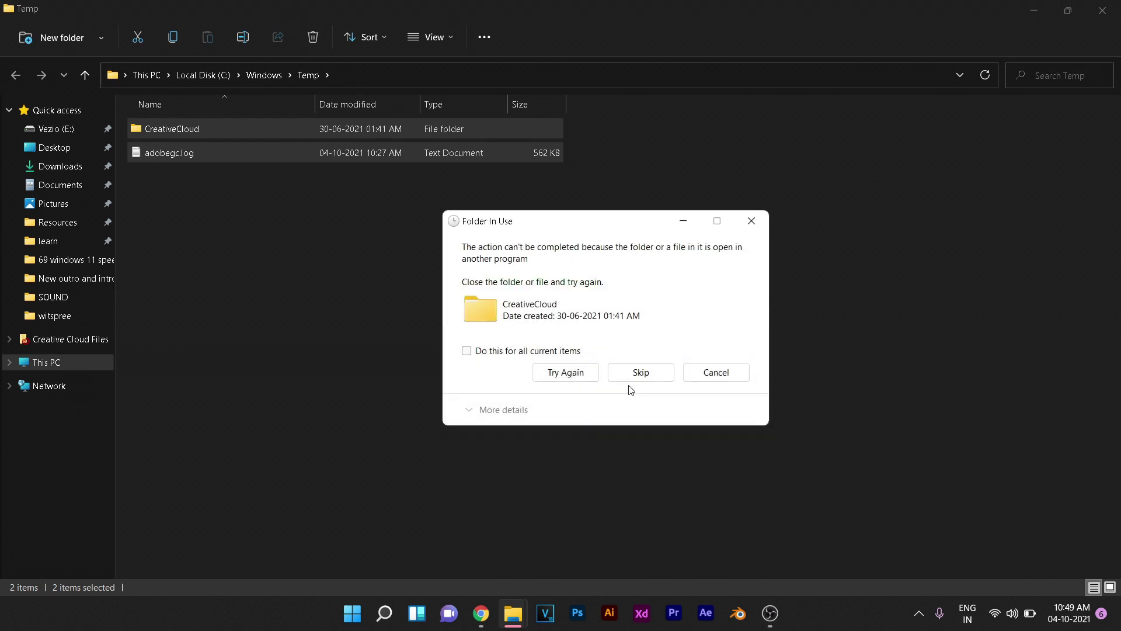
click(636, 374)
click(1102, 10)
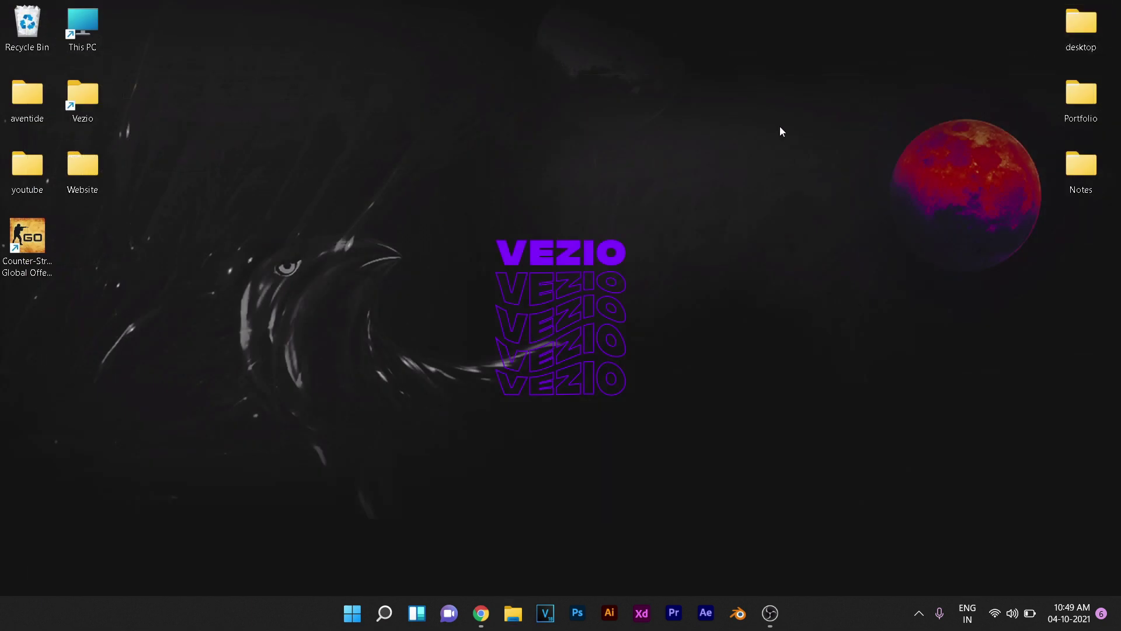
Step: Open the user's AppData Temp folder by running %temp% from the Run dialog, and browse its contents
key(super+r)
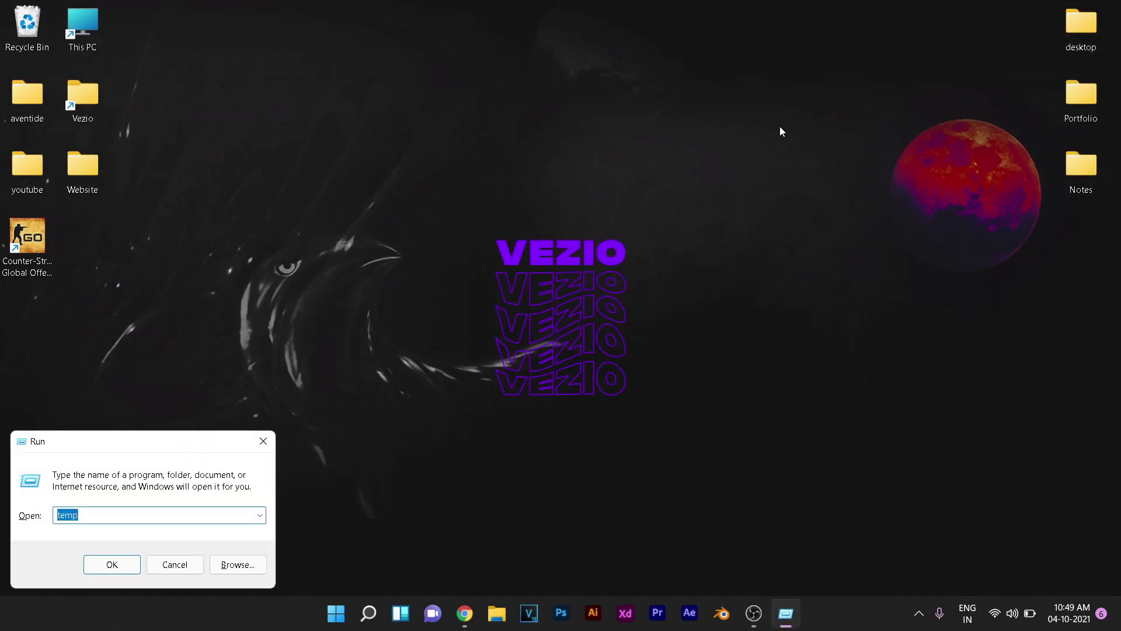
text(%temp)
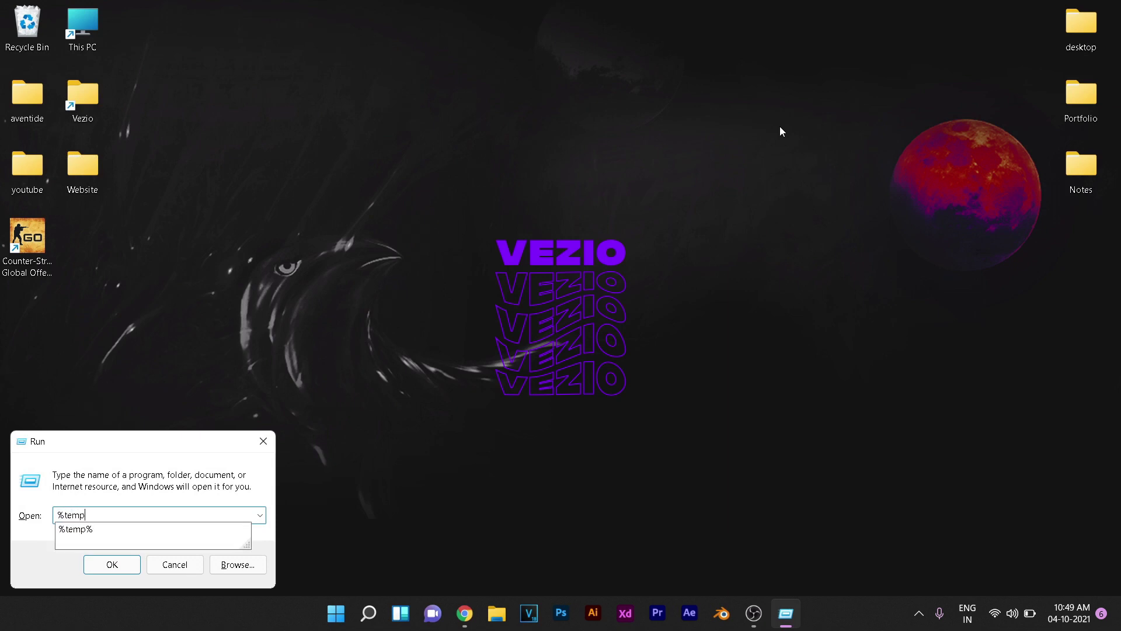
text(%)
key(Return)
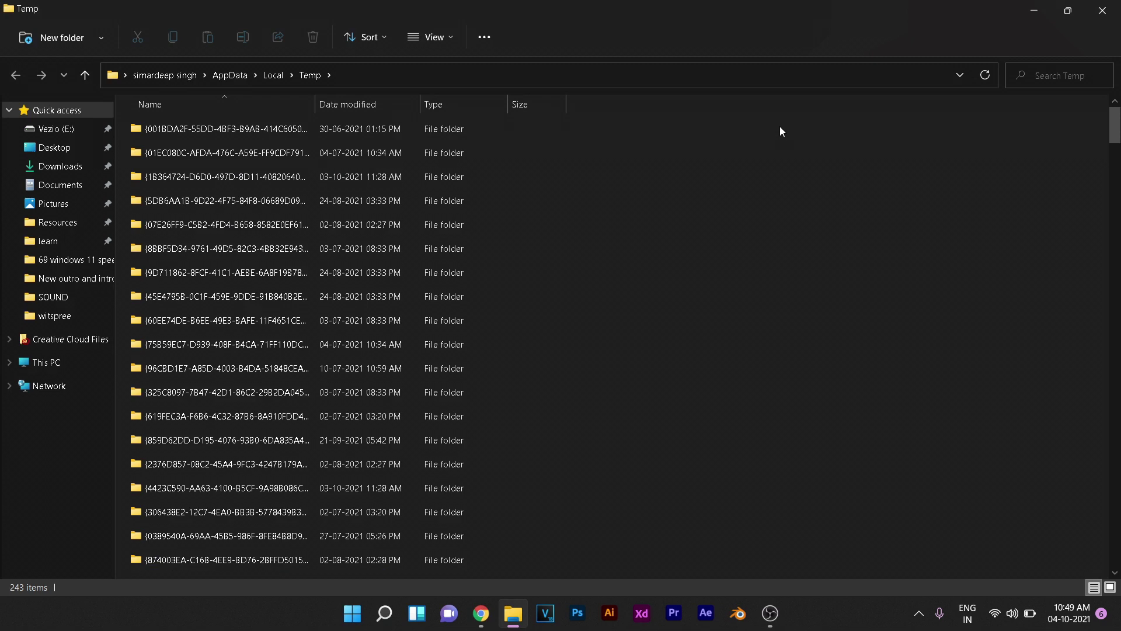
scroll(768, 221, down, 15)
scroll(768, 224, up, 15)
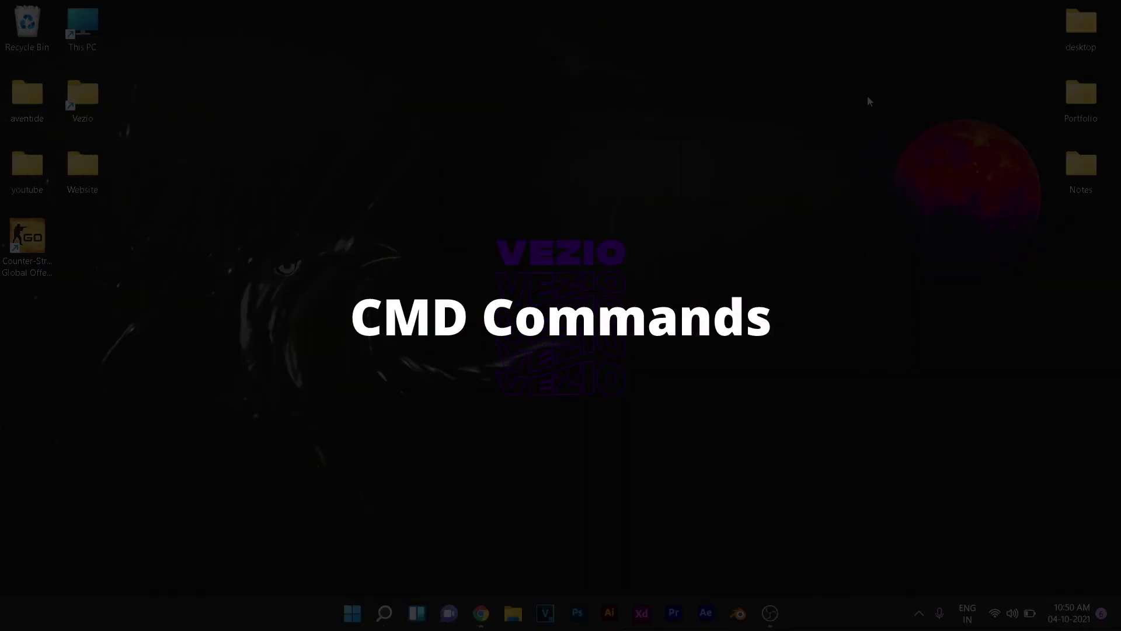
Step: Find Command Prompt by searching for cmd and open it as administrator
click(353, 625)
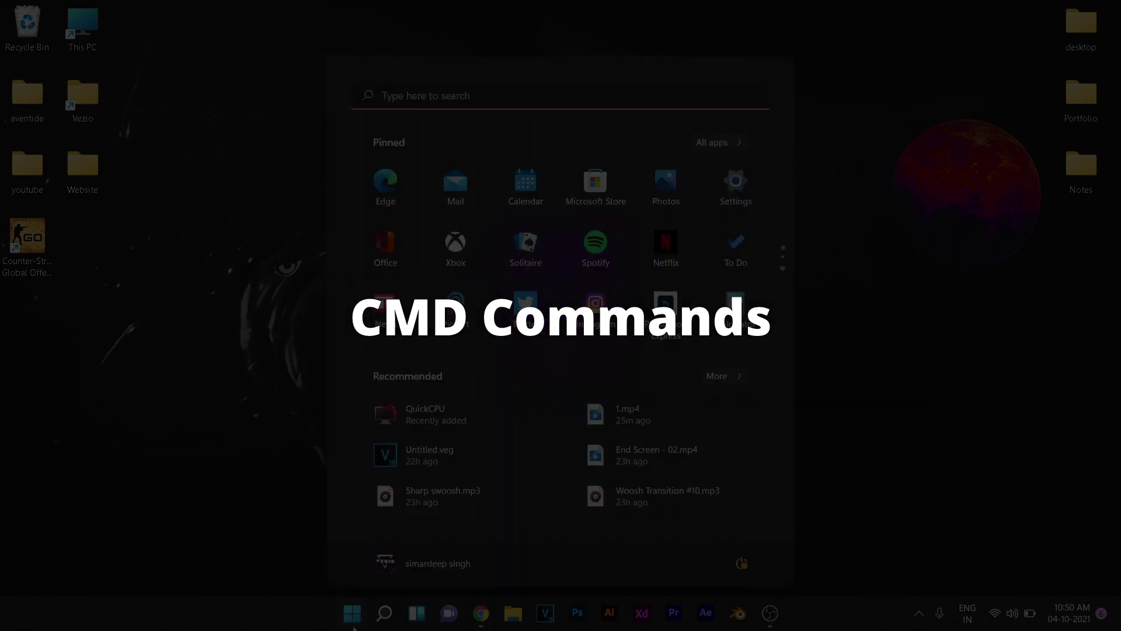
text(cmd)
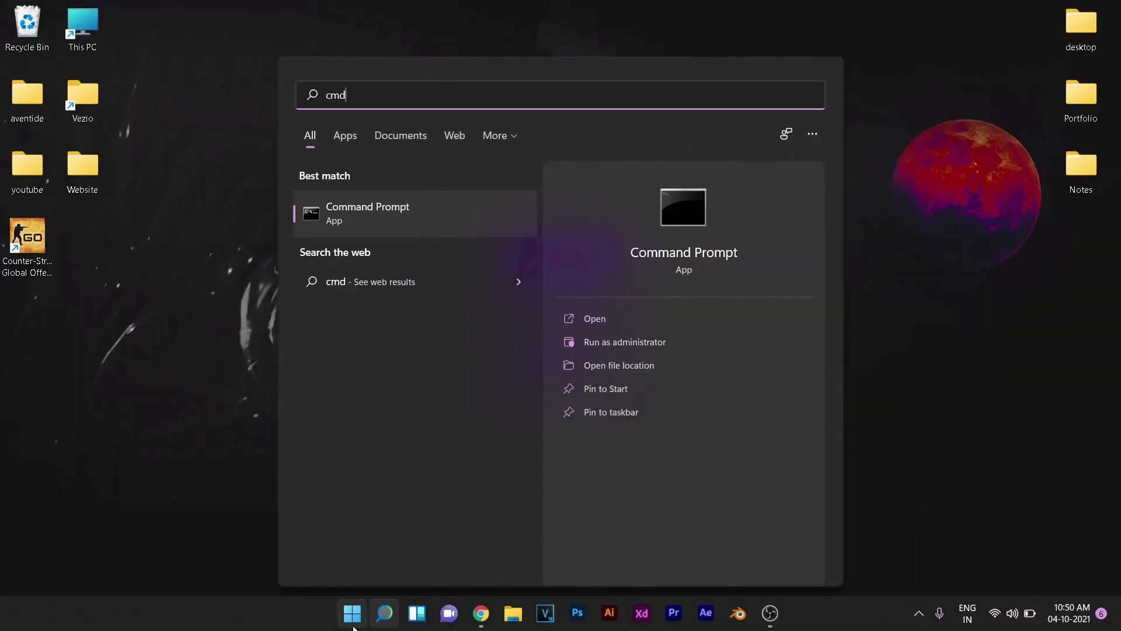
right_click(422, 234)
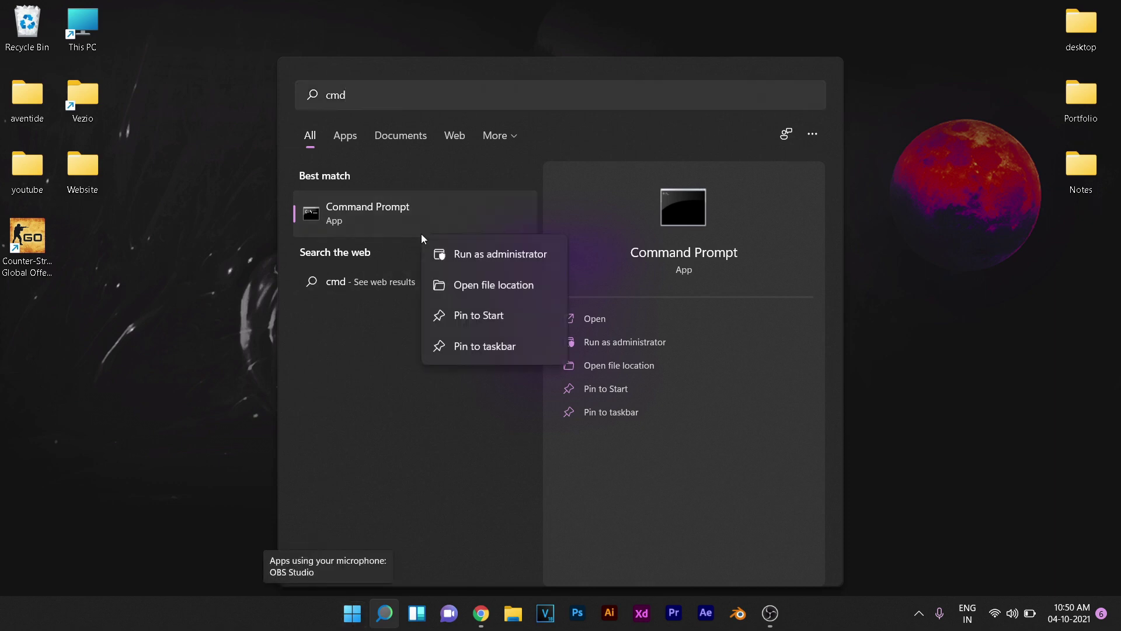
click(471, 257)
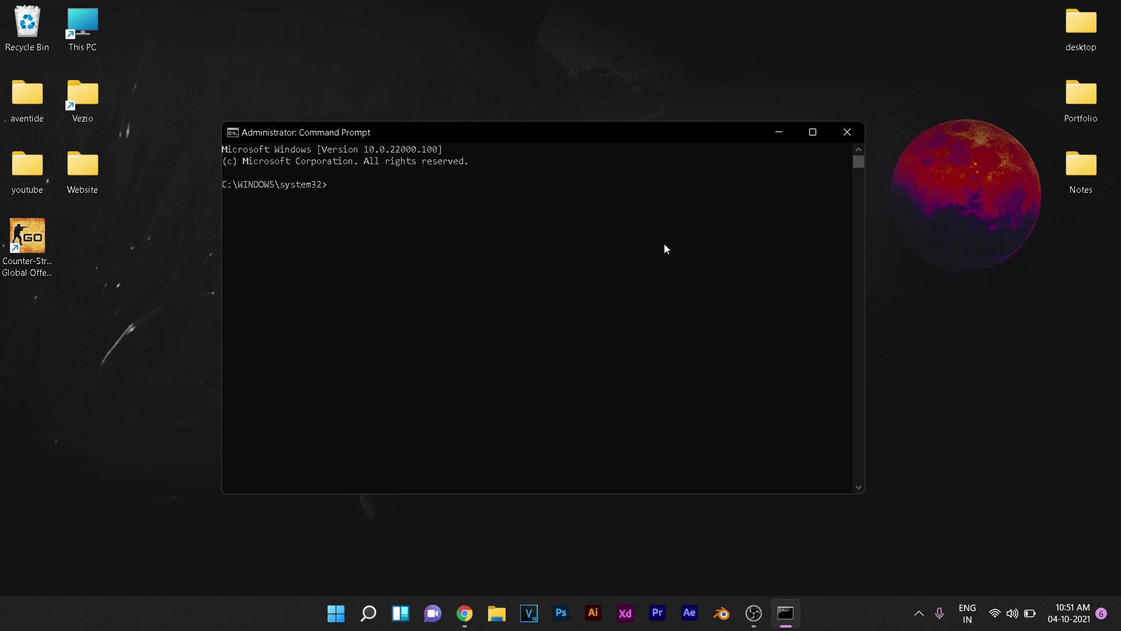
Step: Run the system file check with sfc /scannow and highlight its closing result line
text(sfc/)
key(BackSpace)
text(/scannow)
key(Return)
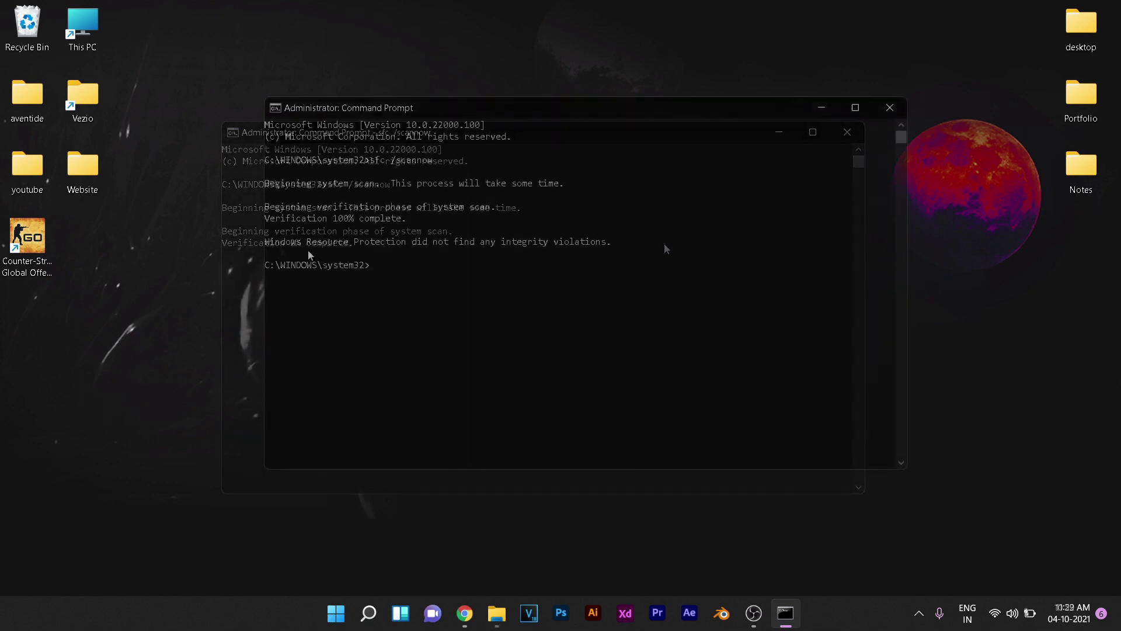
drag(266, 241, 608, 246)
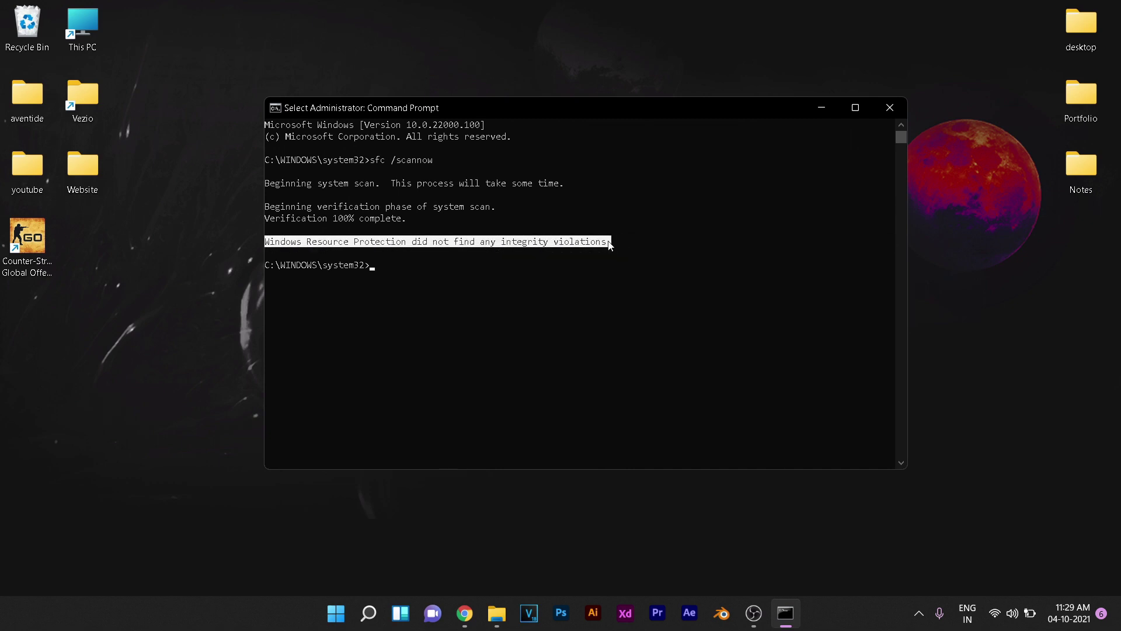
click(448, 327)
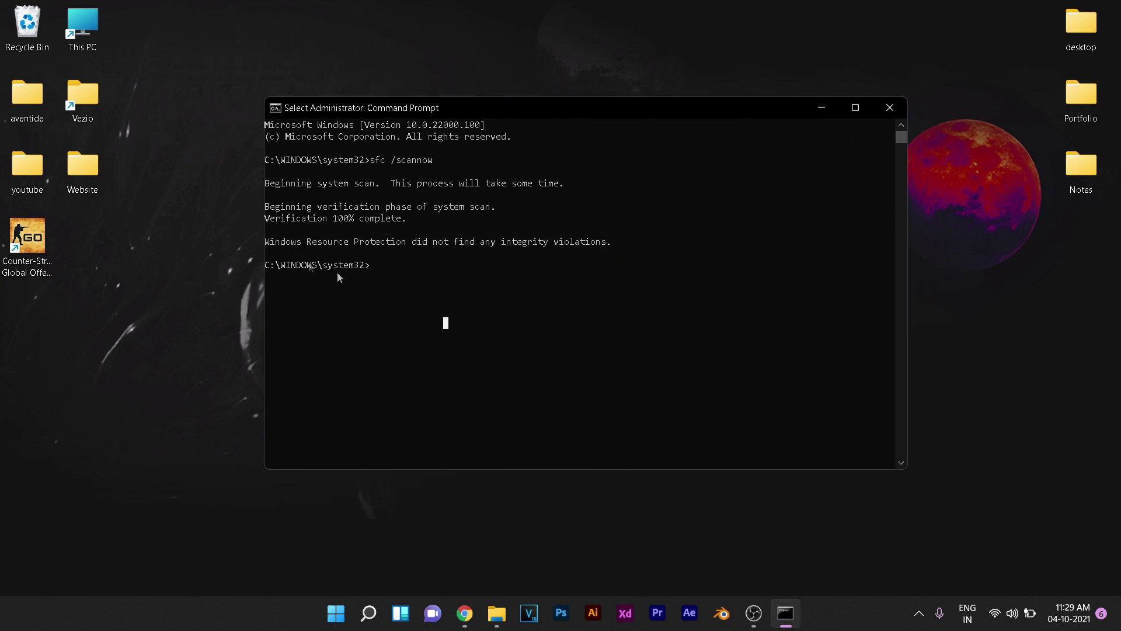
Step: Try to repair the Windows image by running DISM /online/cleanup-image /restorehealth, and close Command Prompt
click(428, 265)
click(377, 266)
text(D)
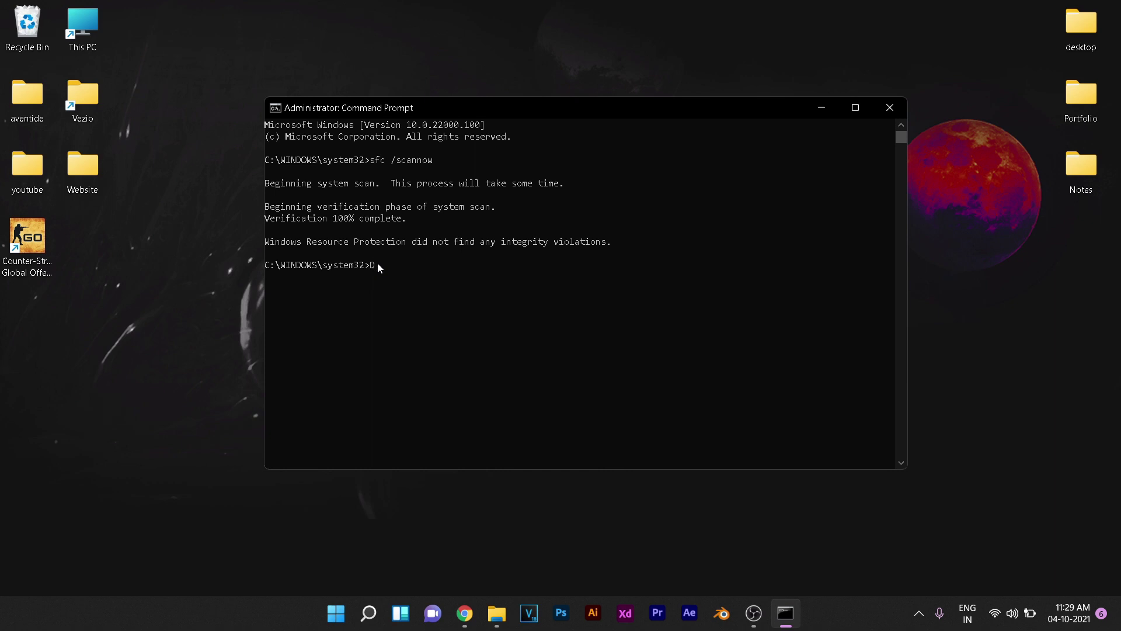
text(ISM /online/cleanup-image /restorehealth)
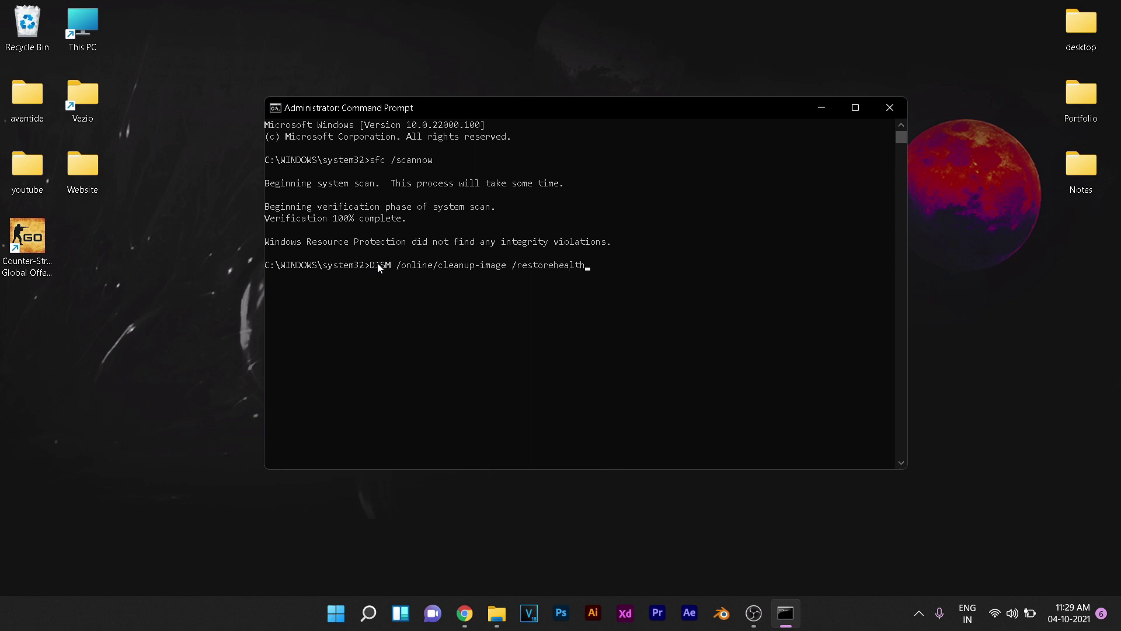
key(Return)
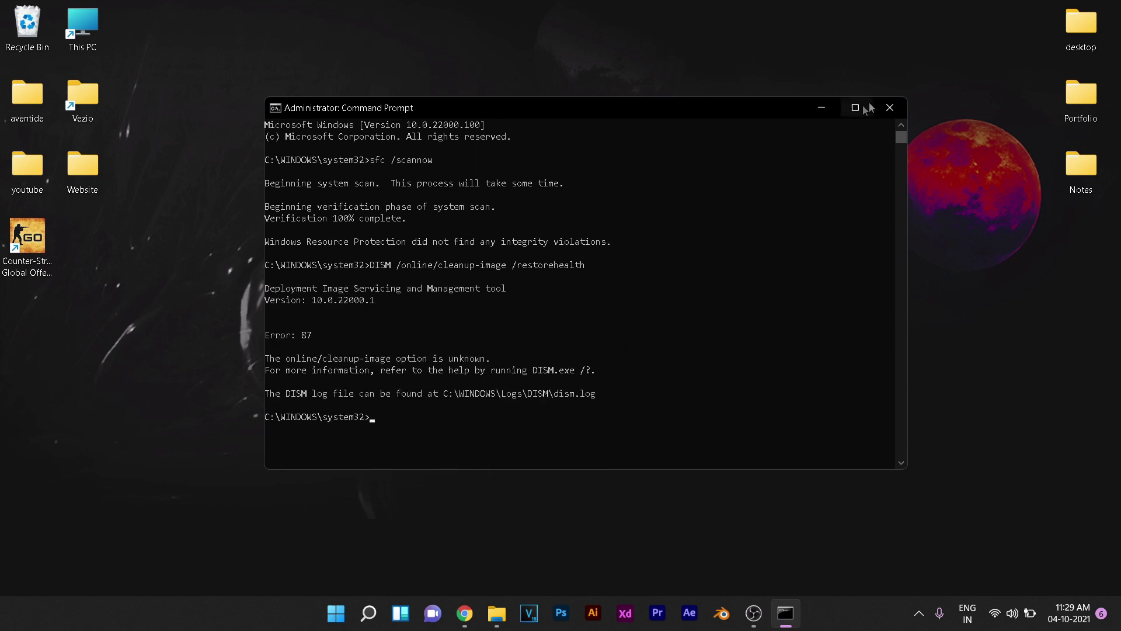
click(890, 109)
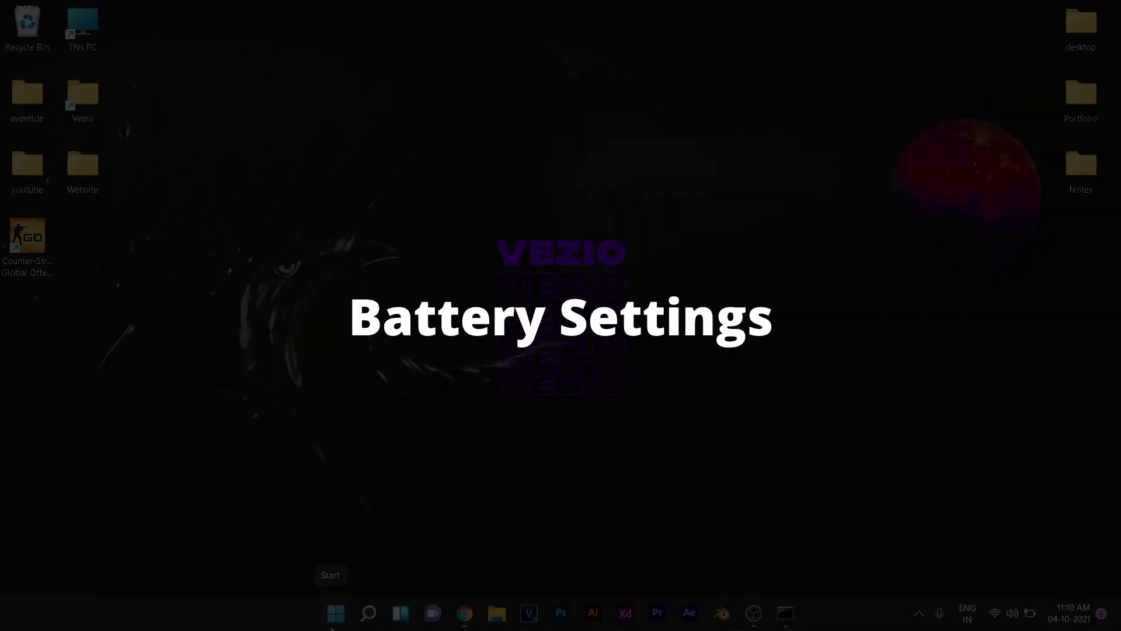
Step: Open Control Panel in a maximized window and go to Power Options under Hardware and Sound
click(345, 618)
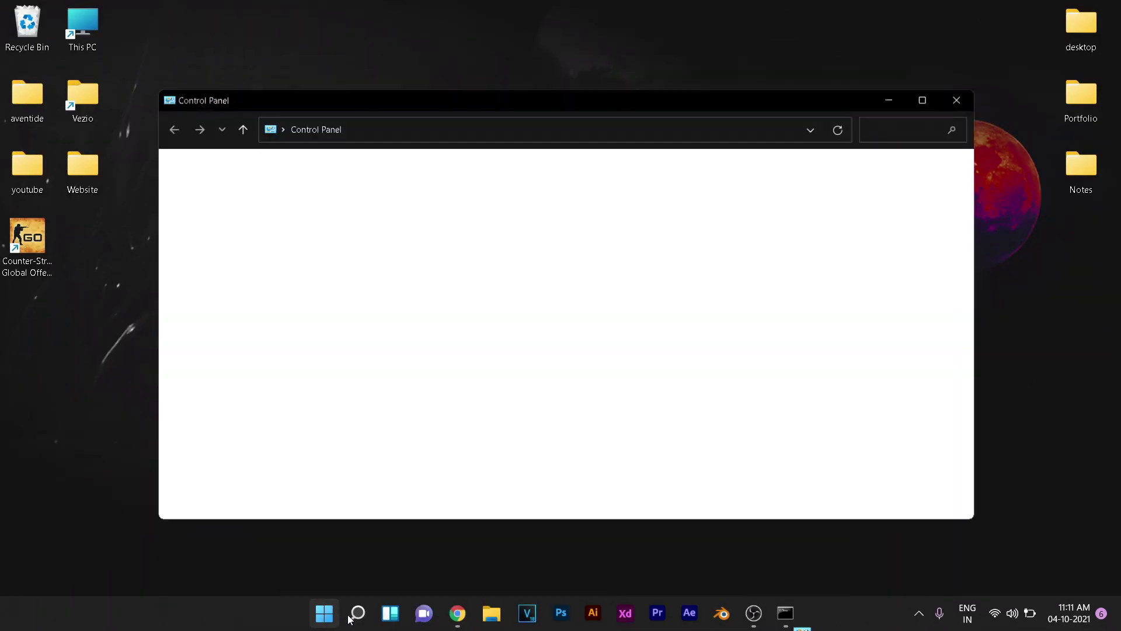
key(super+Up)
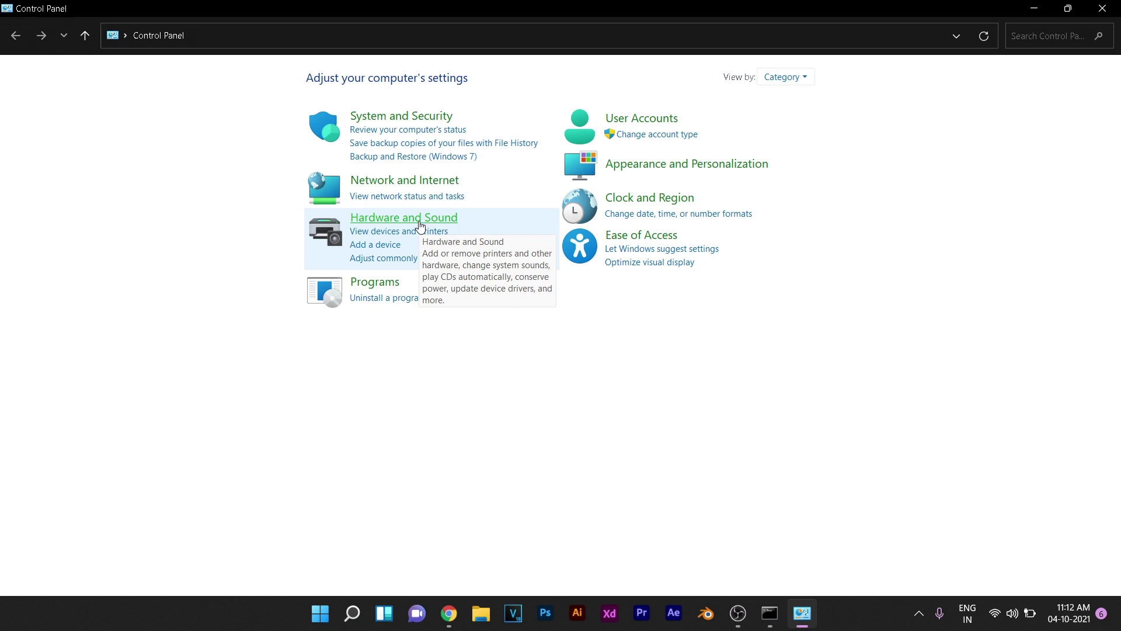
click(420, 222)
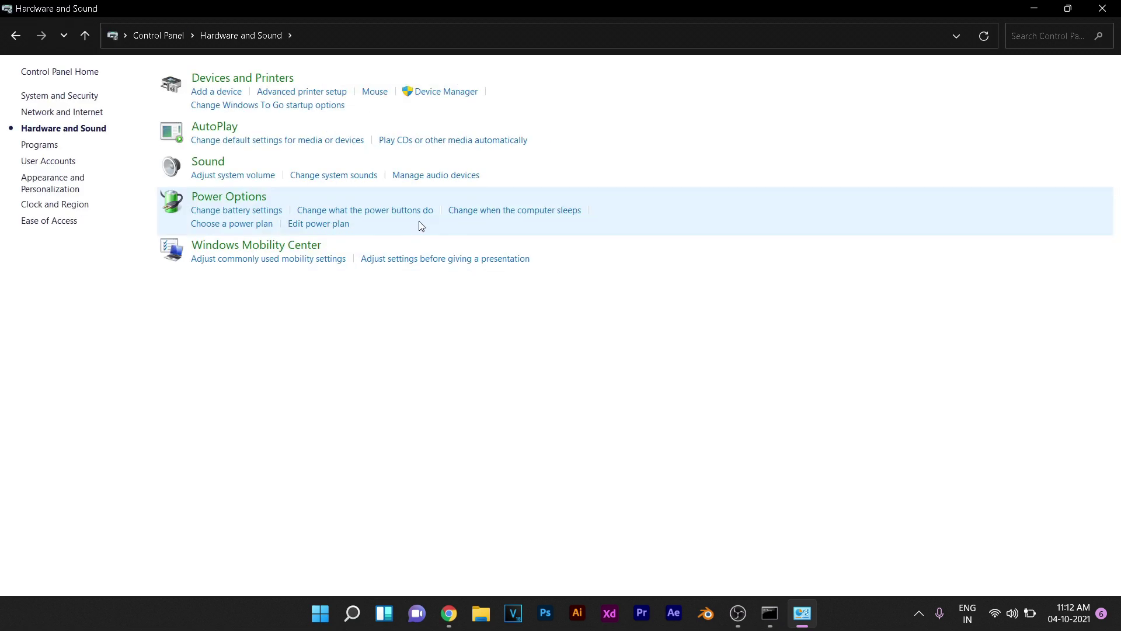
click(252, 202)
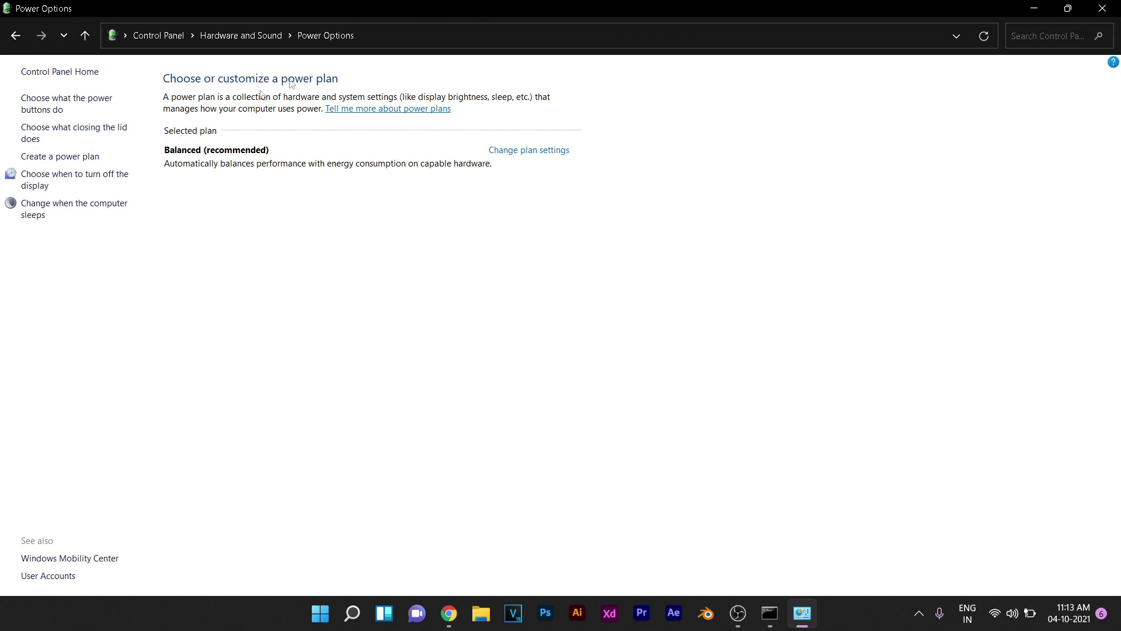
Step: Start a new power plan based on High performance, name it Gaming Plan, and continue to its settings
click(50, 158)
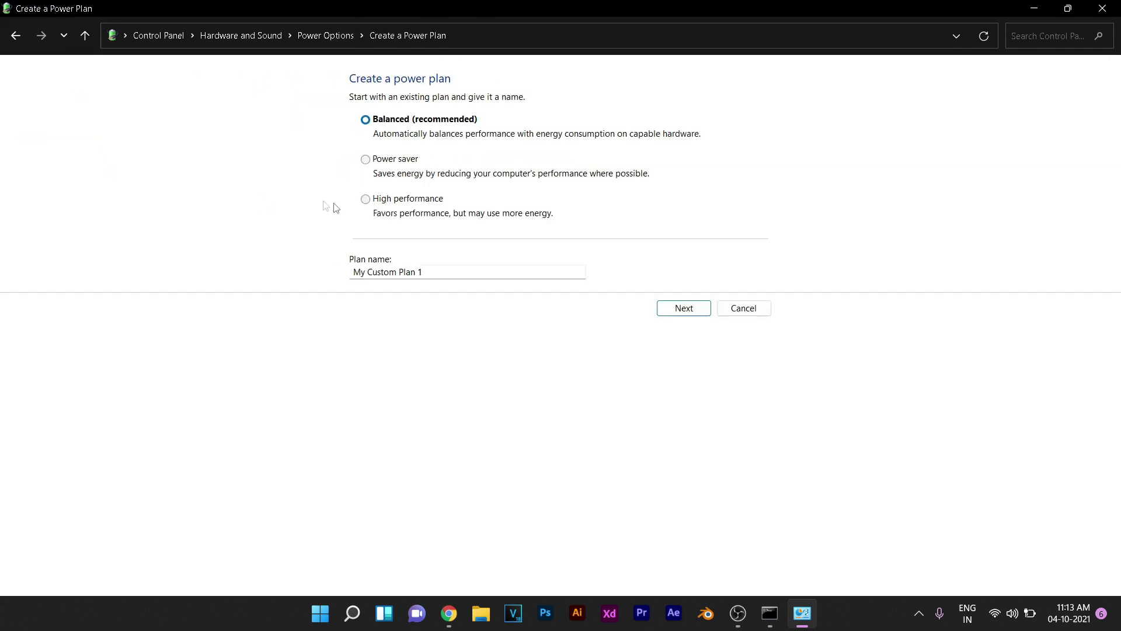
click(416, 203)
drag(353, 272, 469, 271)
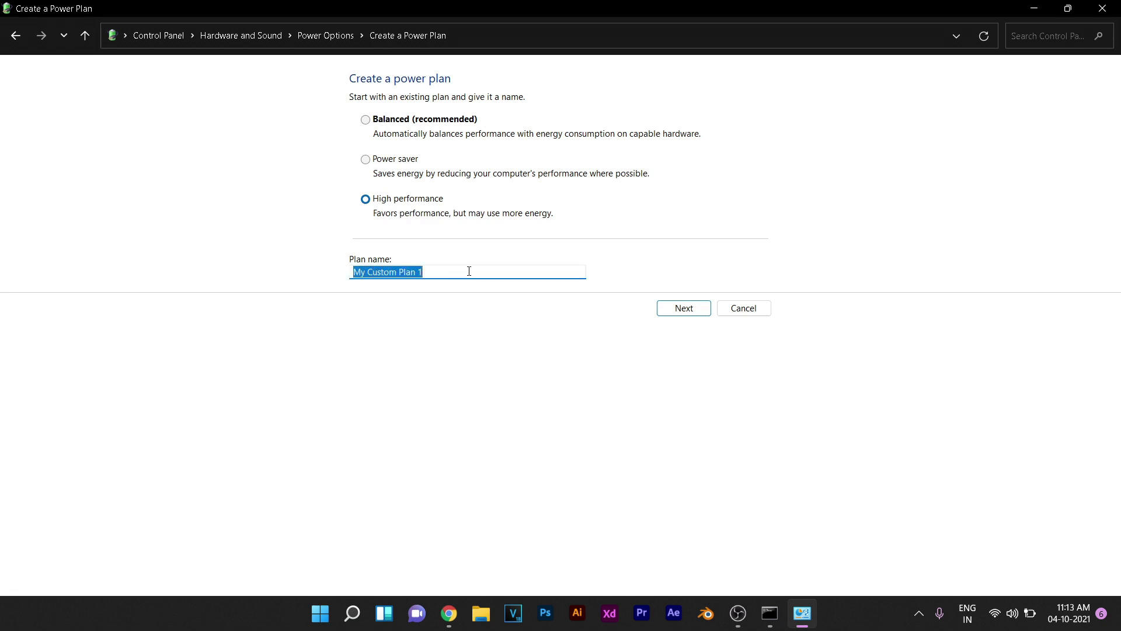
text(Gaming Plan)
click(682, 308)
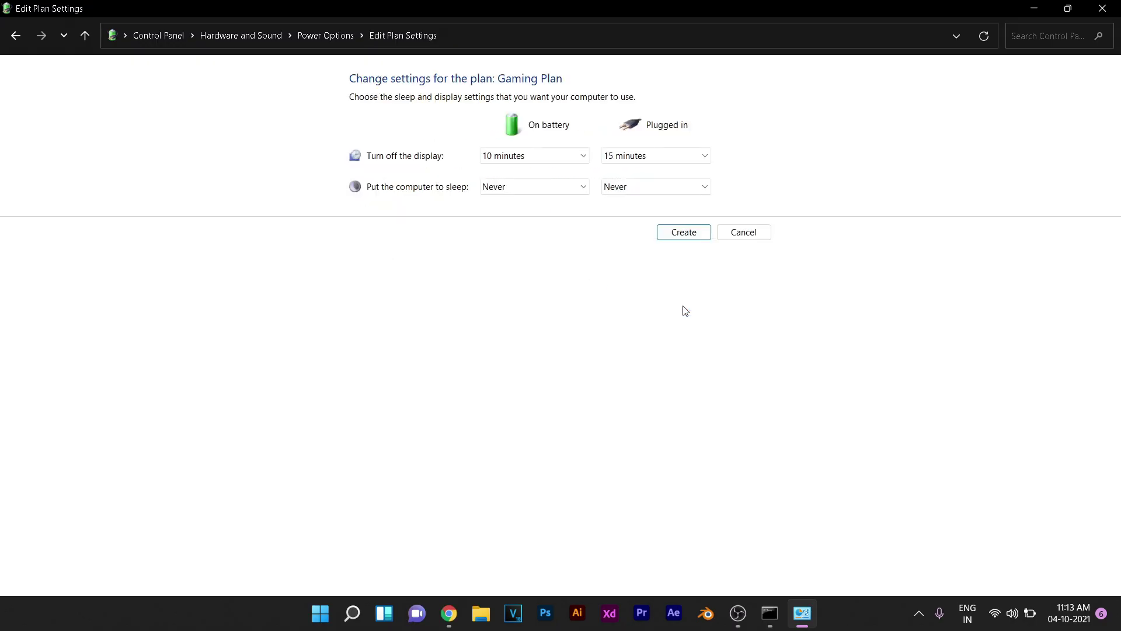
Step: Set the display to turn off after 20 minutes on battery, choose a longer plugged-in delay, and create the plan
click(564, 157)
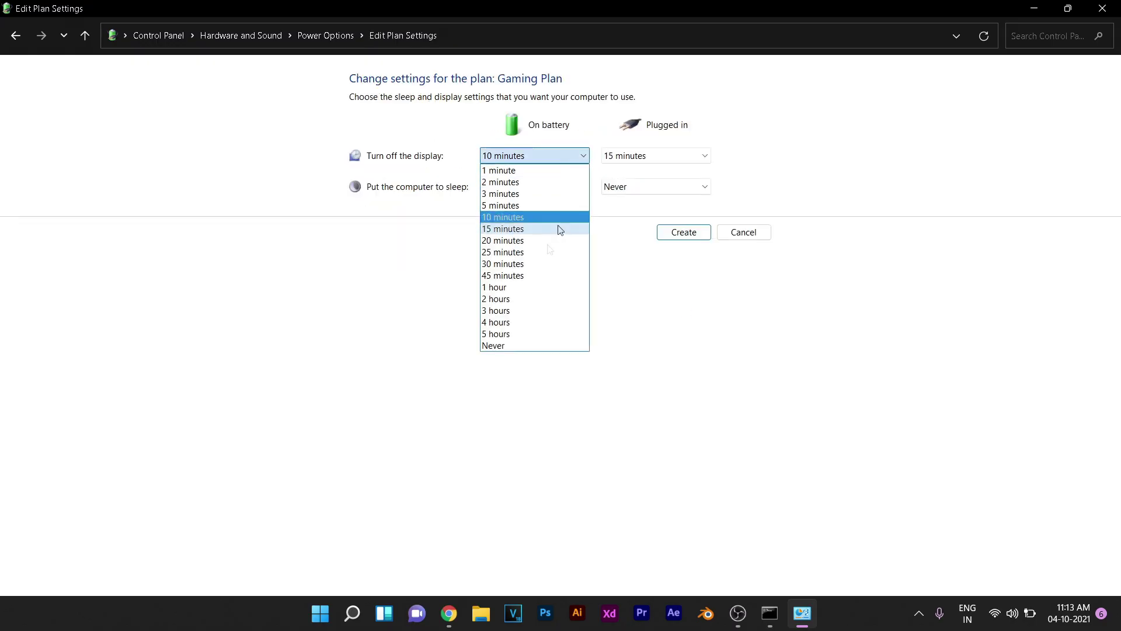
click(540, 240)
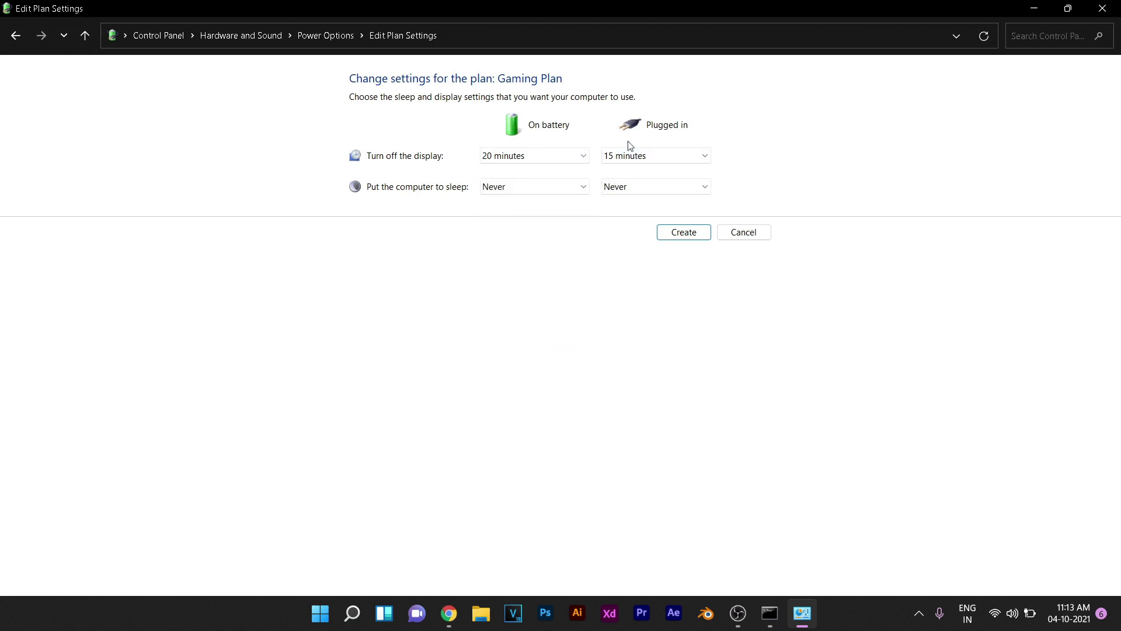
click(648, 156)
click(623, 264)
click(680, 232)
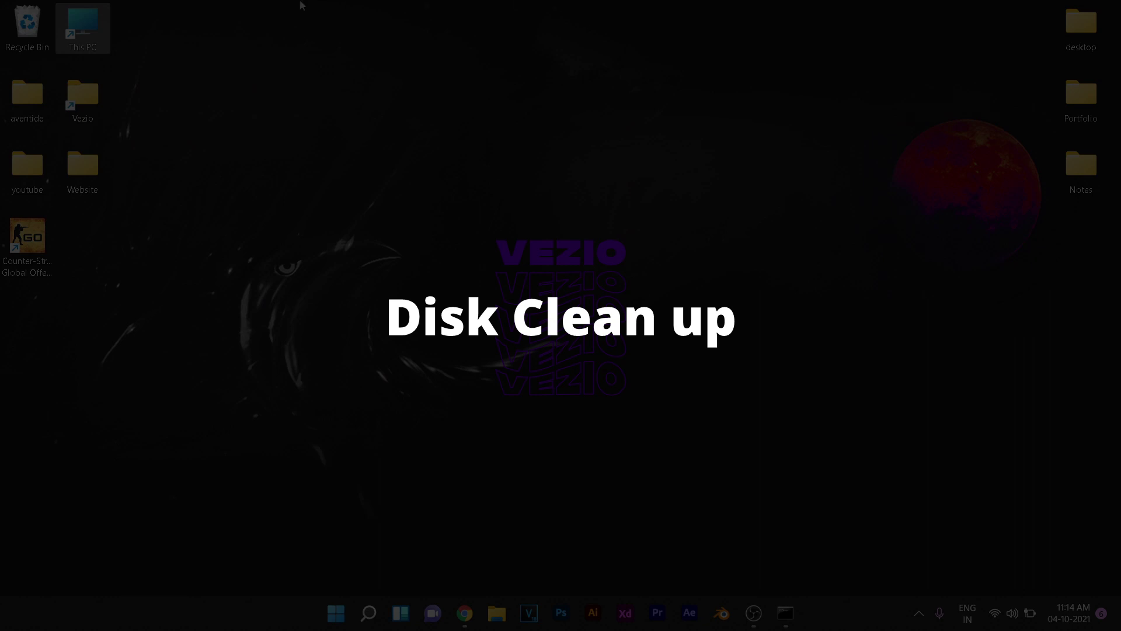
Step: Open Disk Cleanup for Local Disk (C:) from its drive properties, and place its window beside the properties dialog
double_click(89, 31)
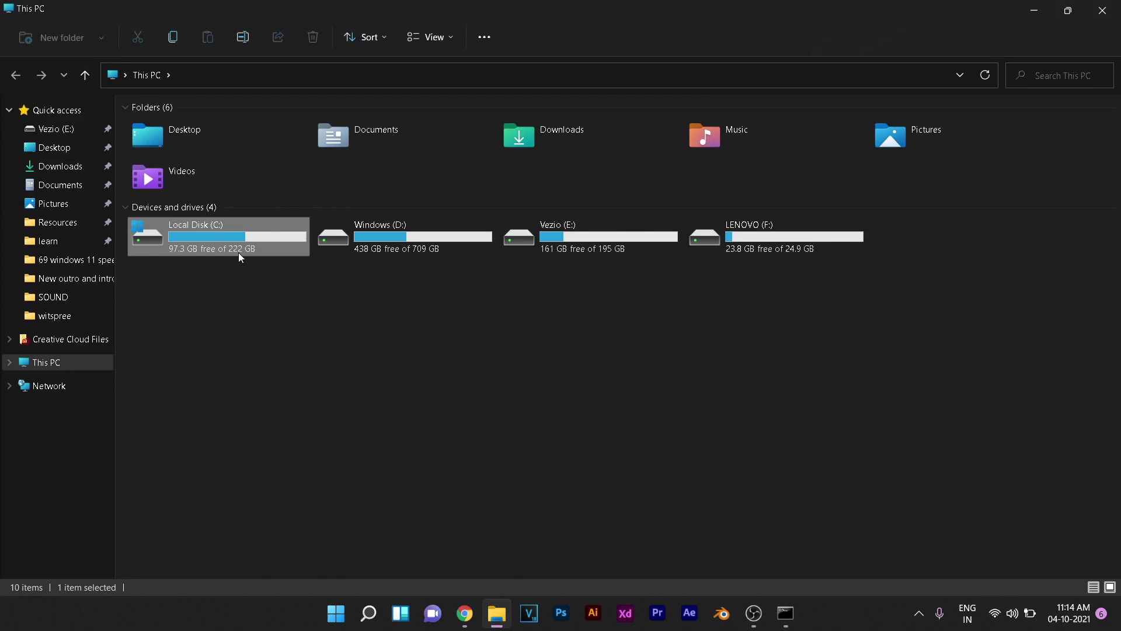
right_click(240, 258)
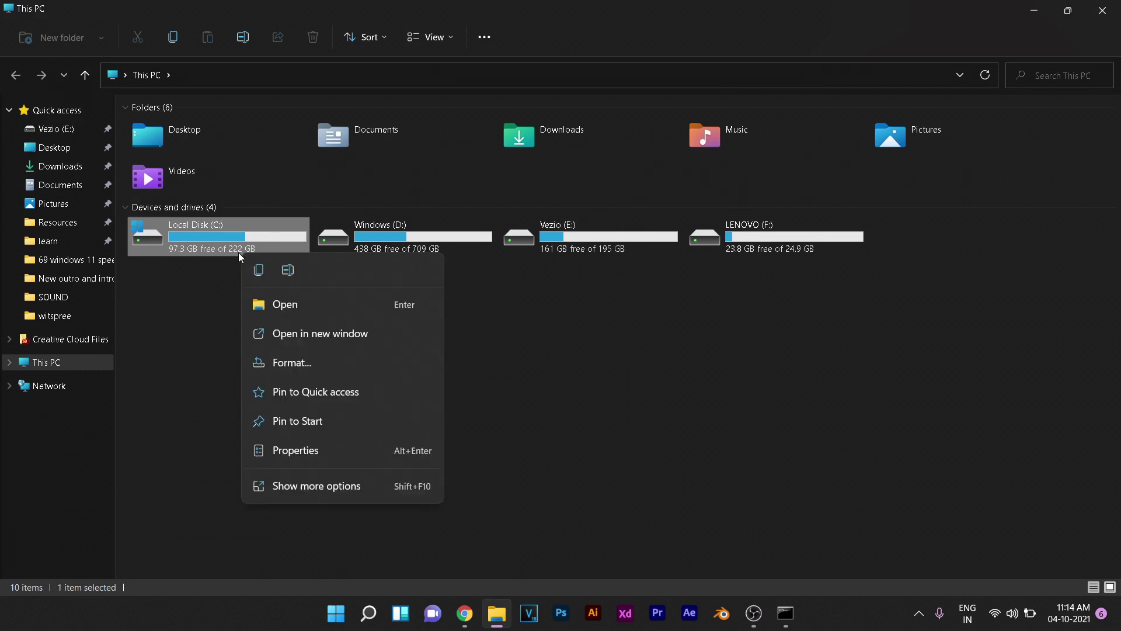
click(350, 446)
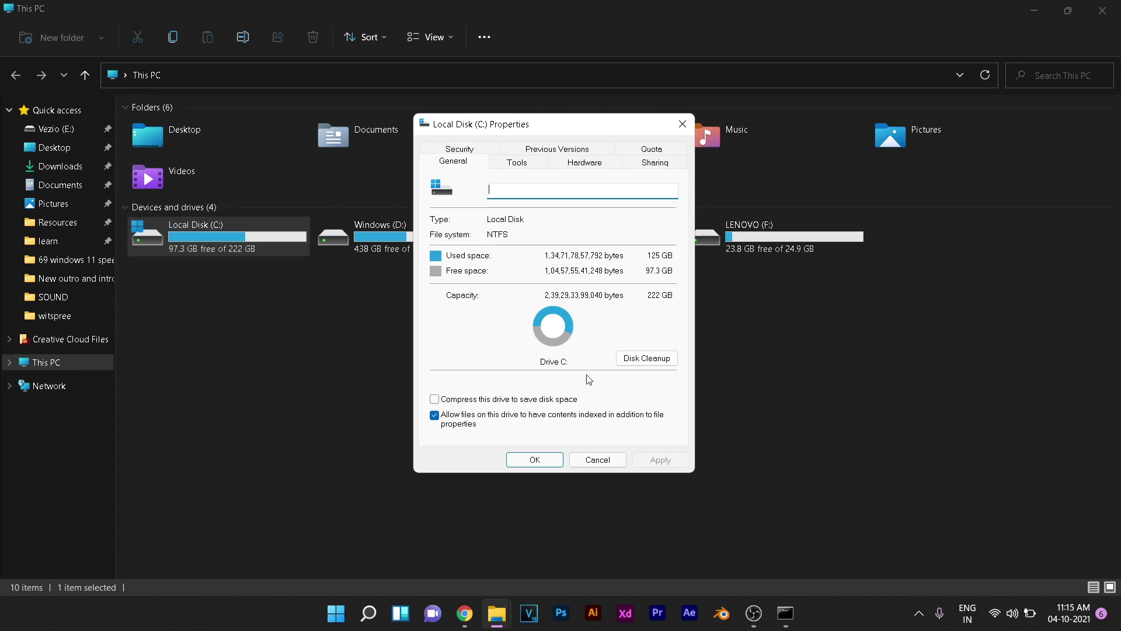
click(646, 358)
drag(208, 84, 252, 124)
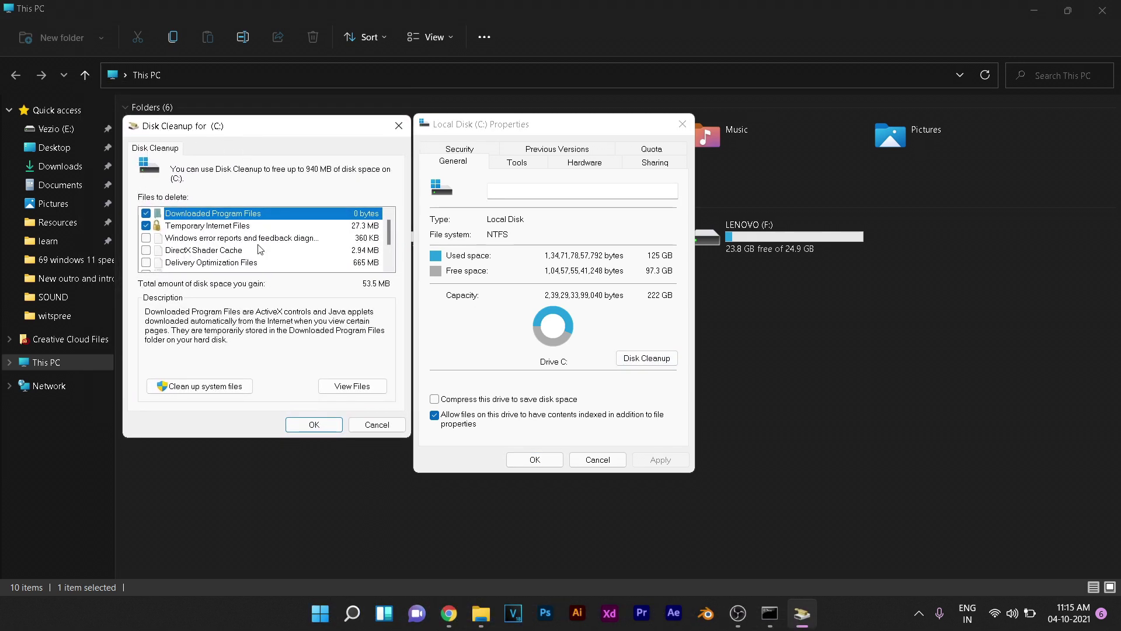
Step: Exclude Downloaded Program Files from the cleanup and include Windows error reports, DirectX Shader Cache, Recycle Bin and Temporary files
click(146, 213)
click(146, 237)
click(146, 250)
scroll(247, 222, down, 1)
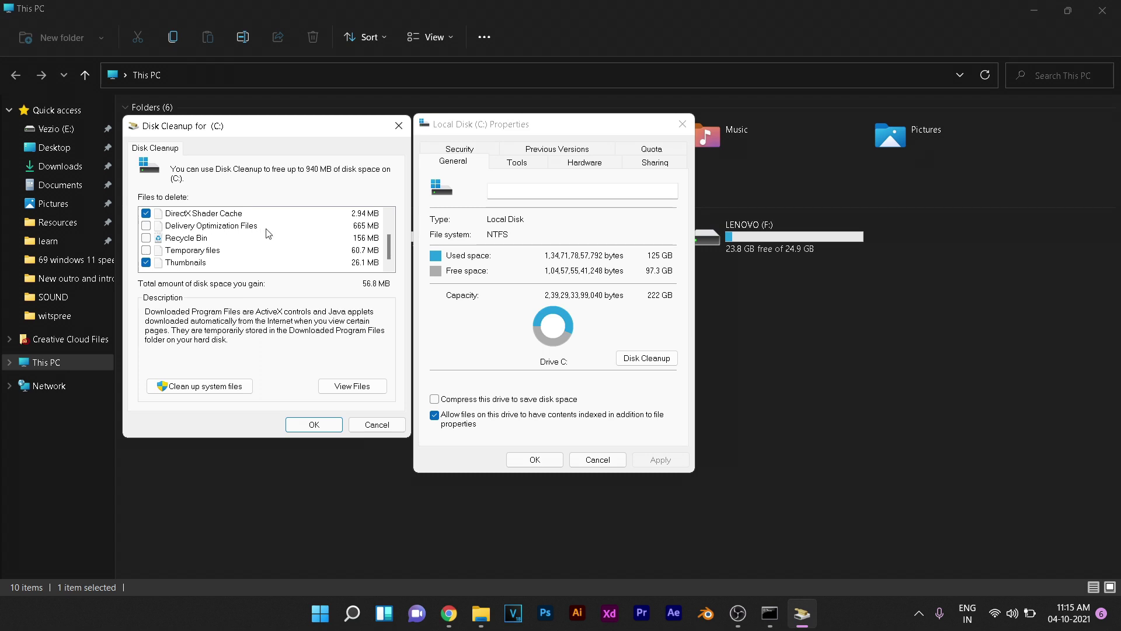
click(146, 249)
click(145, 238)
scroll(265, 255, up, 1)
scroll(269, 254, down, 1)
scroll(269, 253, up, 1)
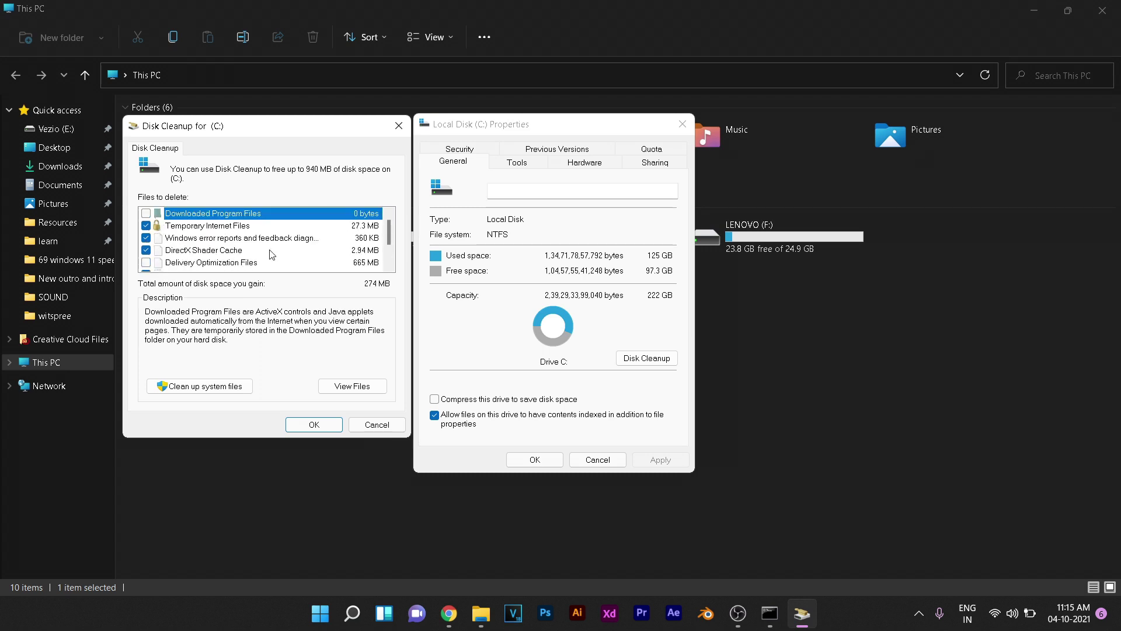
Step: Run the cleanup of drive C:, allow administrator deletion for all current items, and close the drive properties
click(313, 424)
click(601, 322)
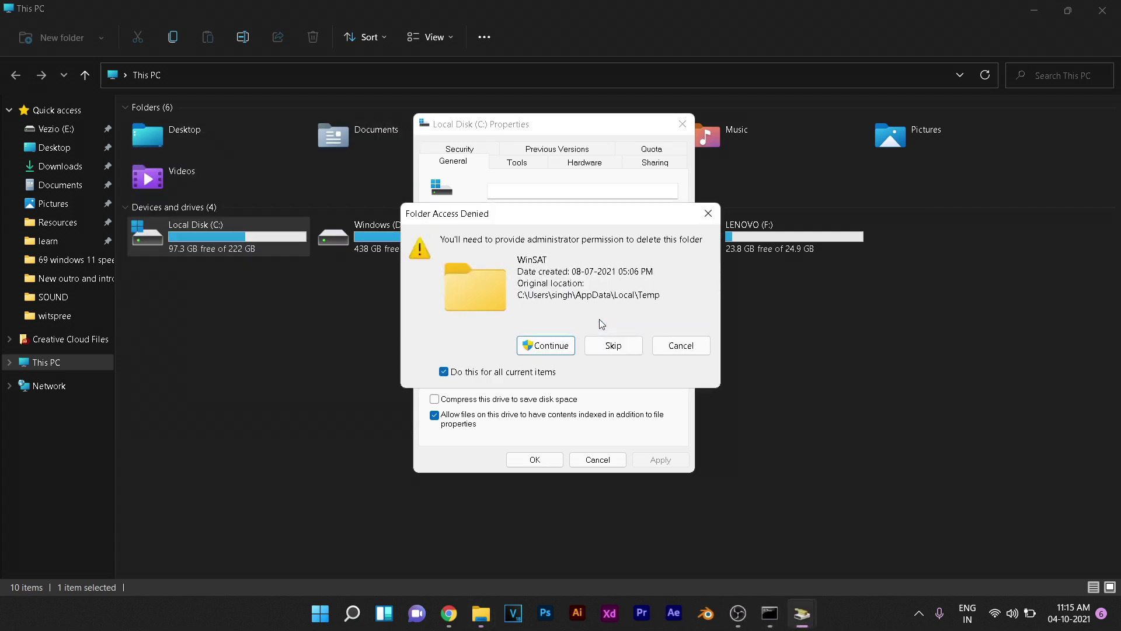
click(547, 349)
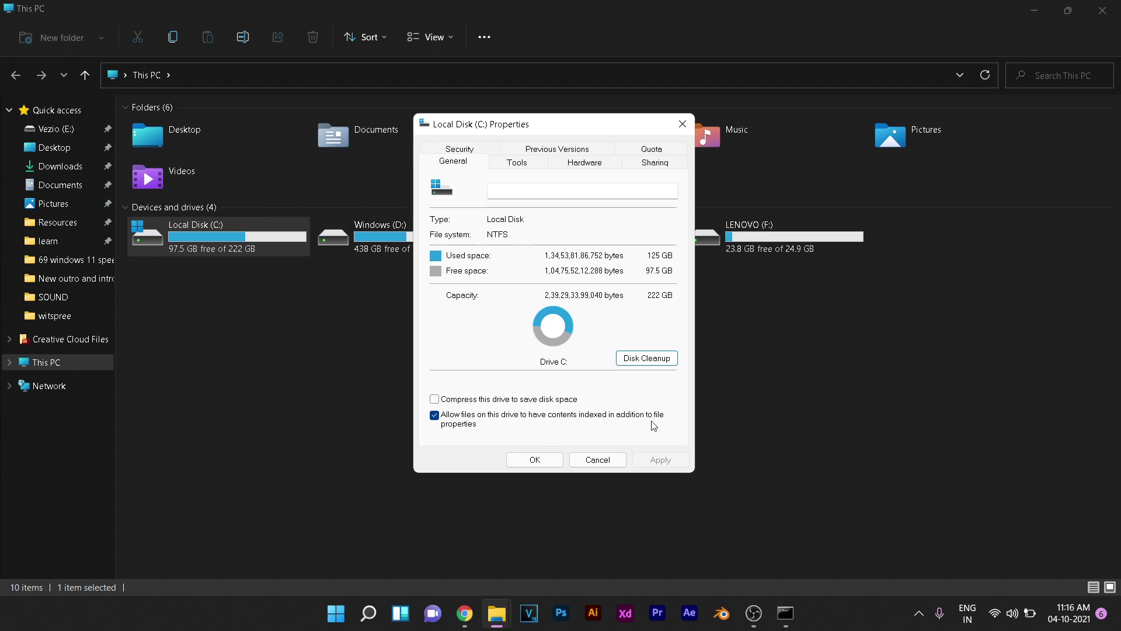
click(547, 461)
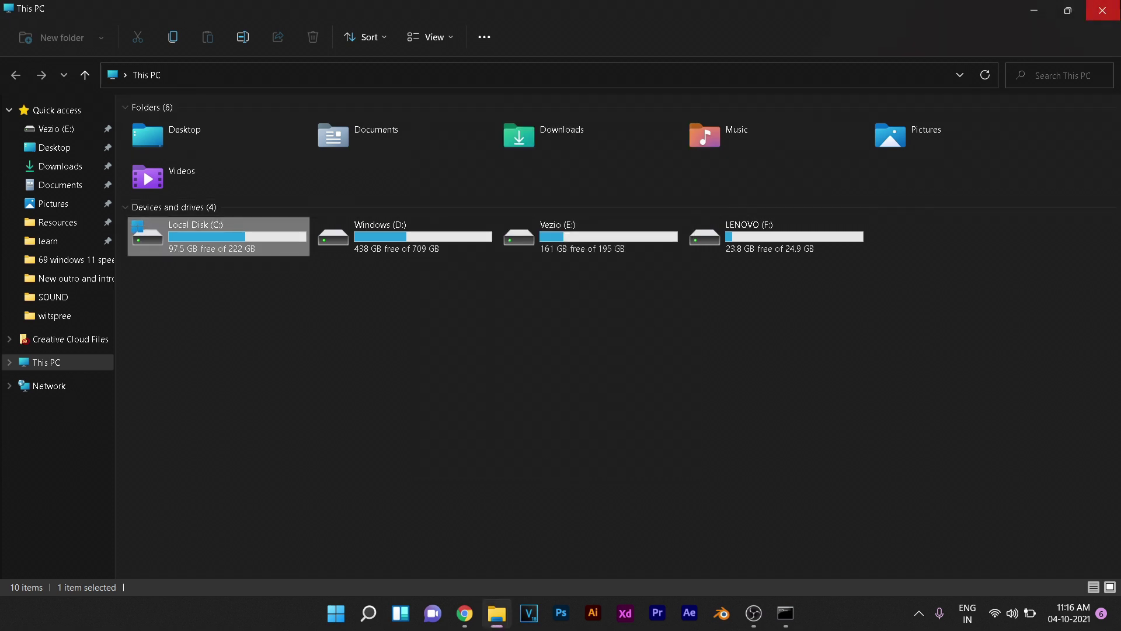
drag(394, 353, 890, 221)
click(534, 375)
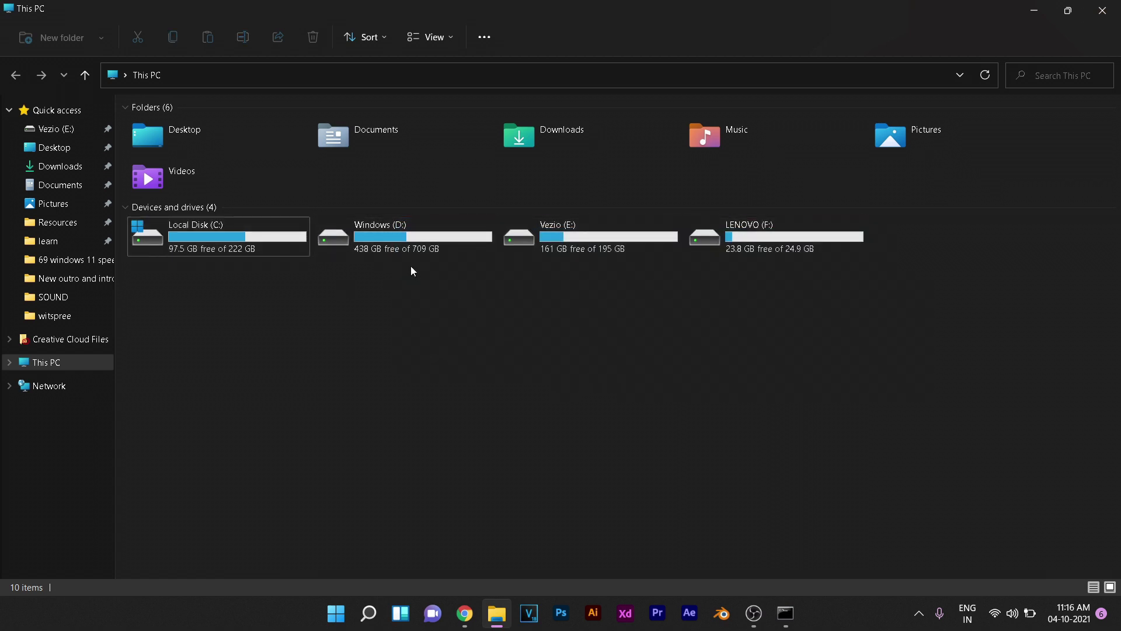
key(super+d)
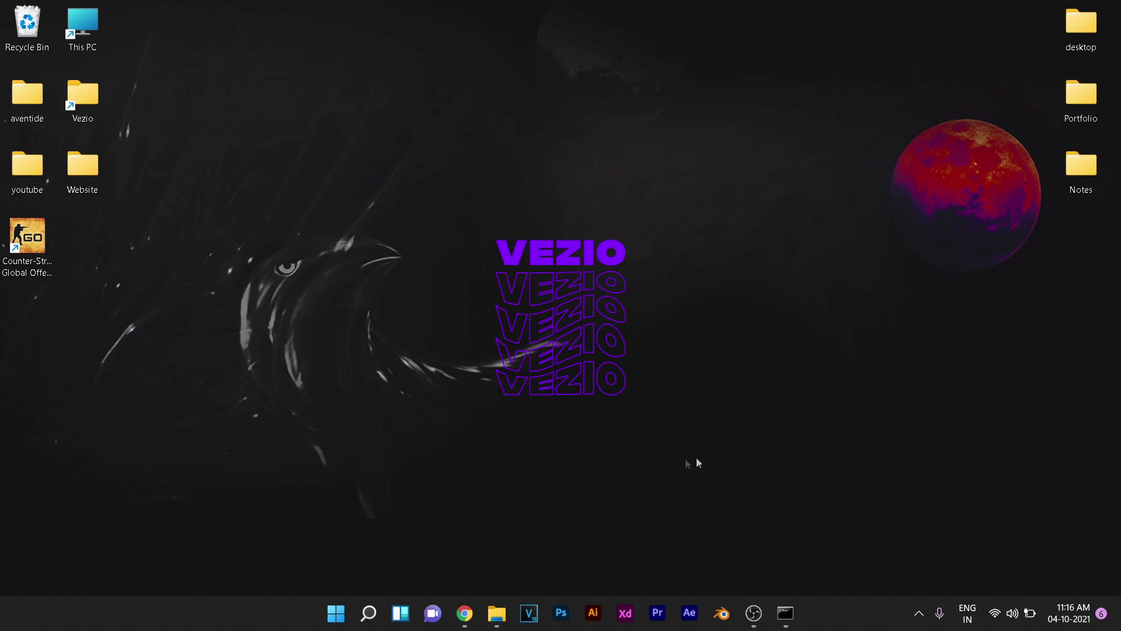
Step: Extract Speed Up Windows 11 Vezio.zip in the Downloads > Windows 11 folder and open the extracted inner folder
click(497, 613)
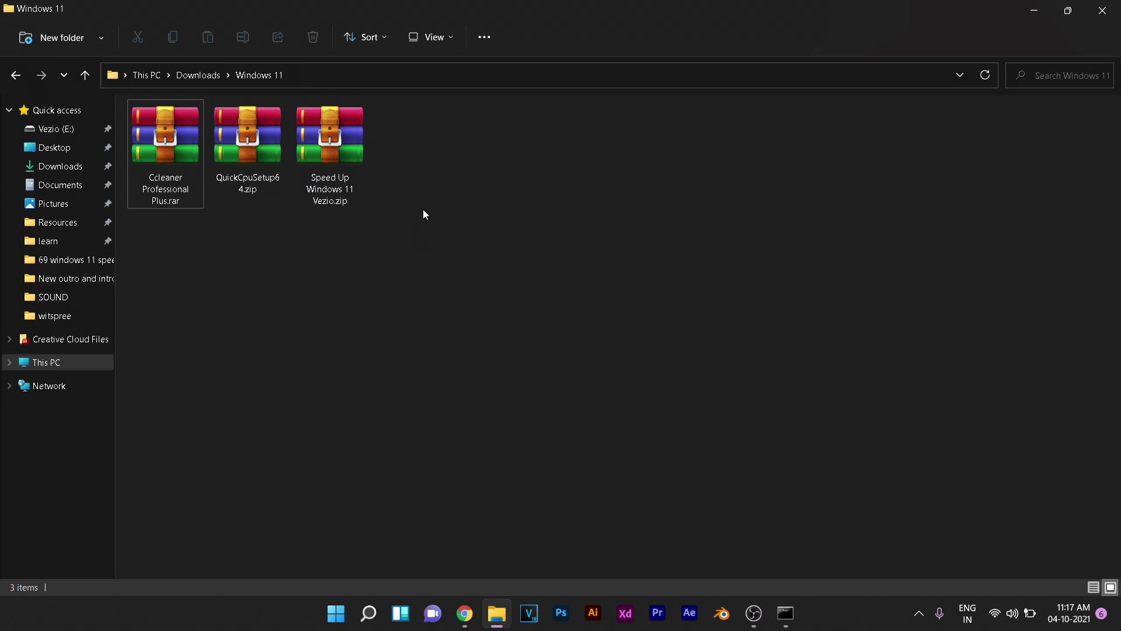
click(352, 156)
right_click(319, 196)
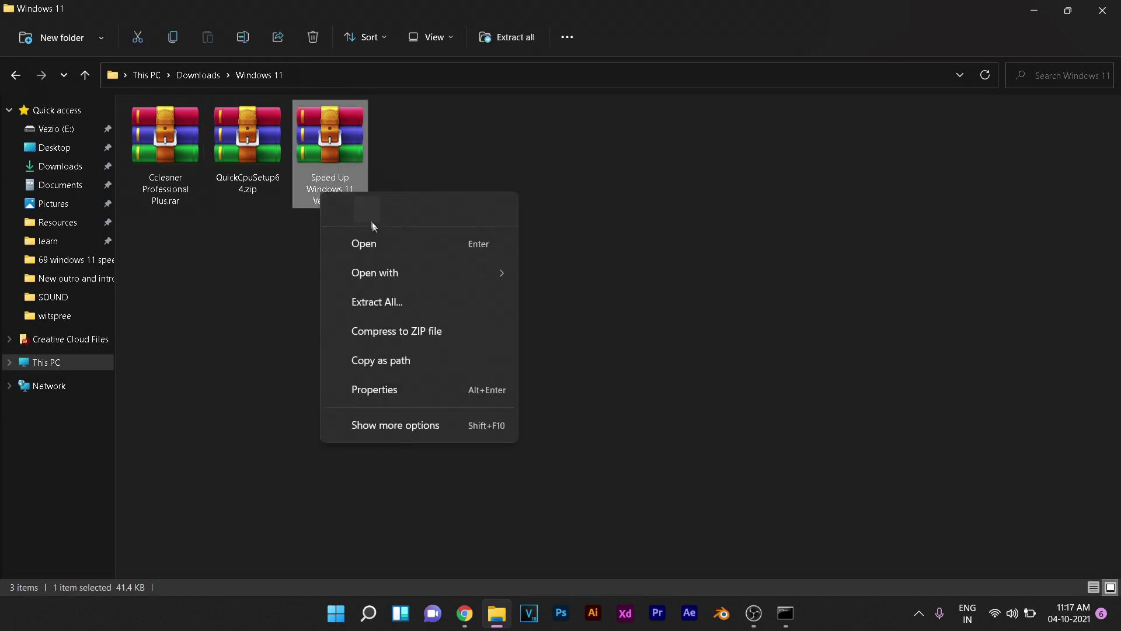
click(362, 243)
double_click(334, 128)
Step: Display the extracted folder's contents as large icons and open the CPU Optimization folder
right_click(750, 188)
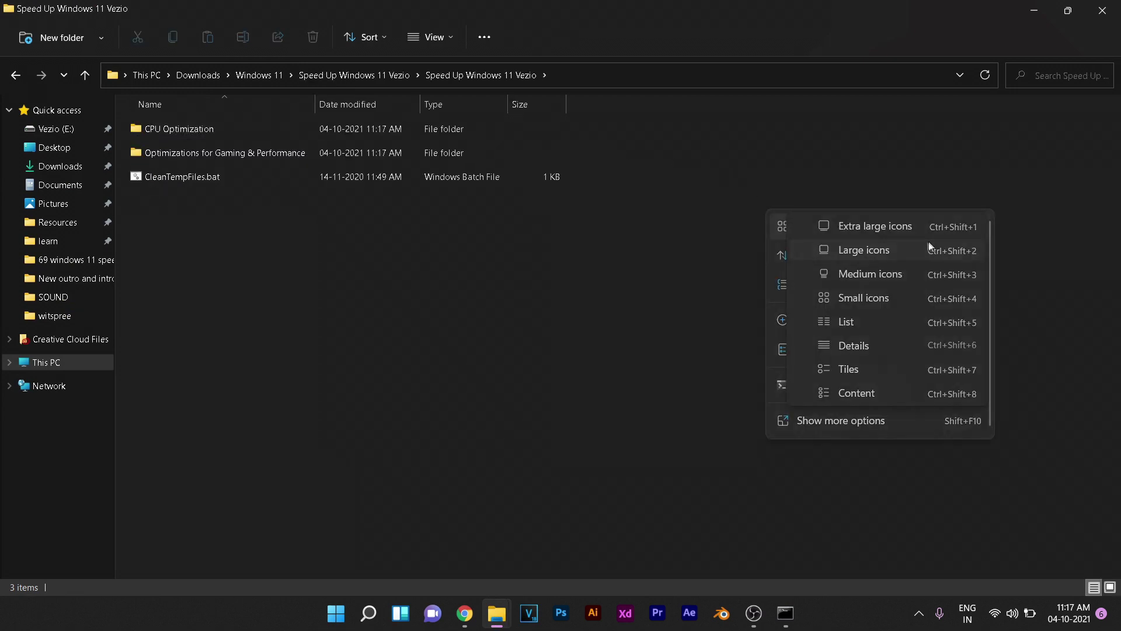
click(928, 247)
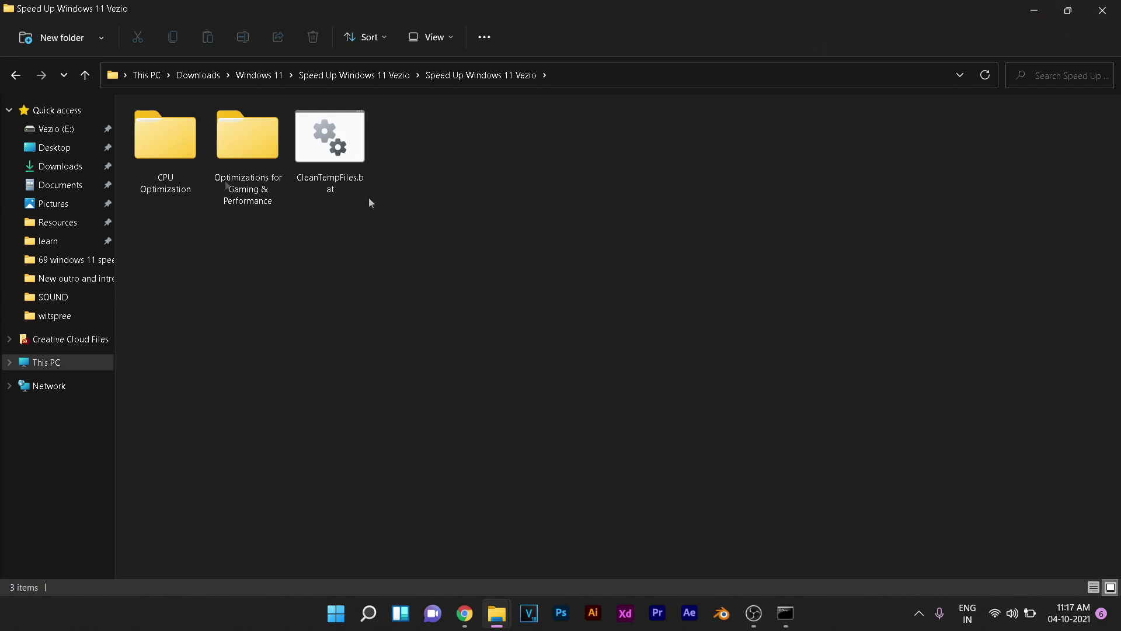
double_click(175, 155)
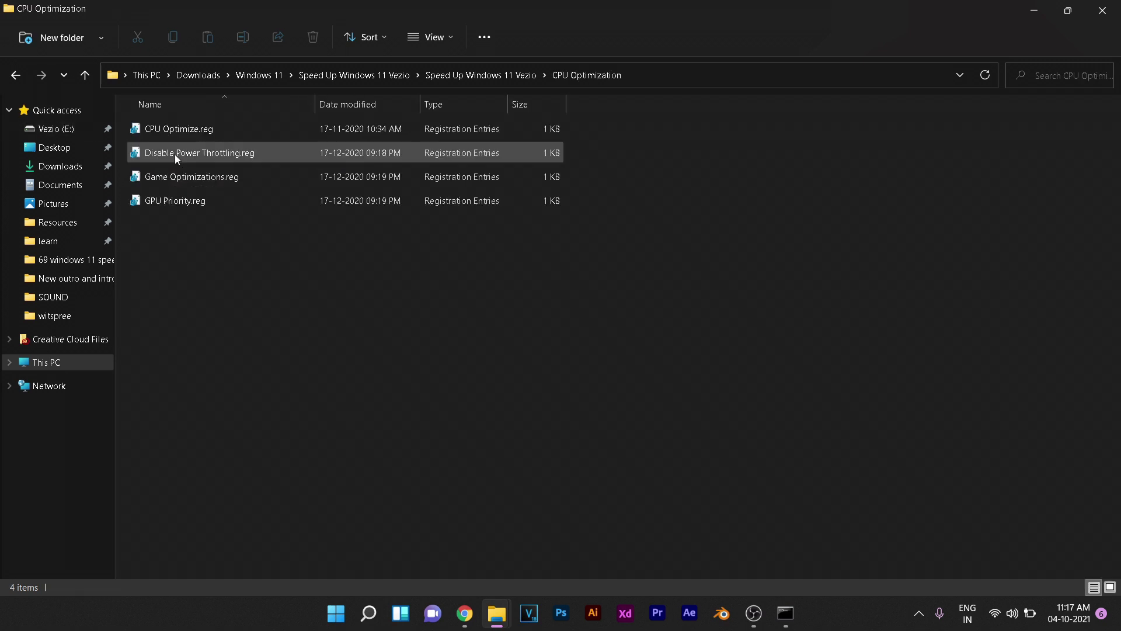
drag(228, 340, 353, 118)
click(486, 346)
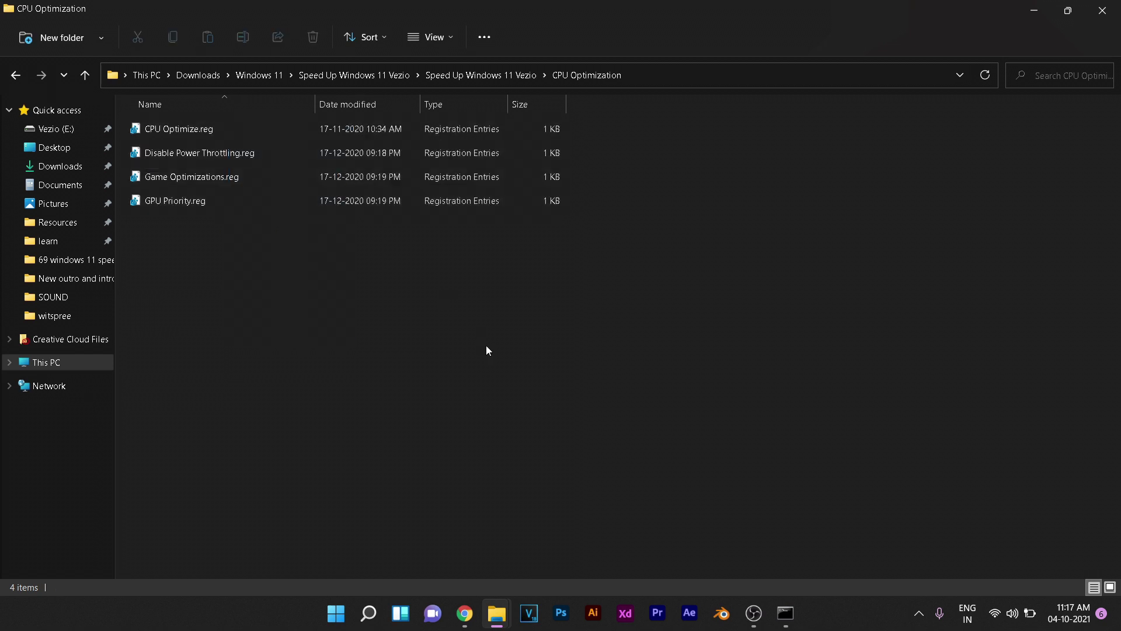
Step: Add CPU Optimize.reg to the registry, accepting the warning, and run Disable Power Throttling.reg from the same folder
double_click(300, 129)
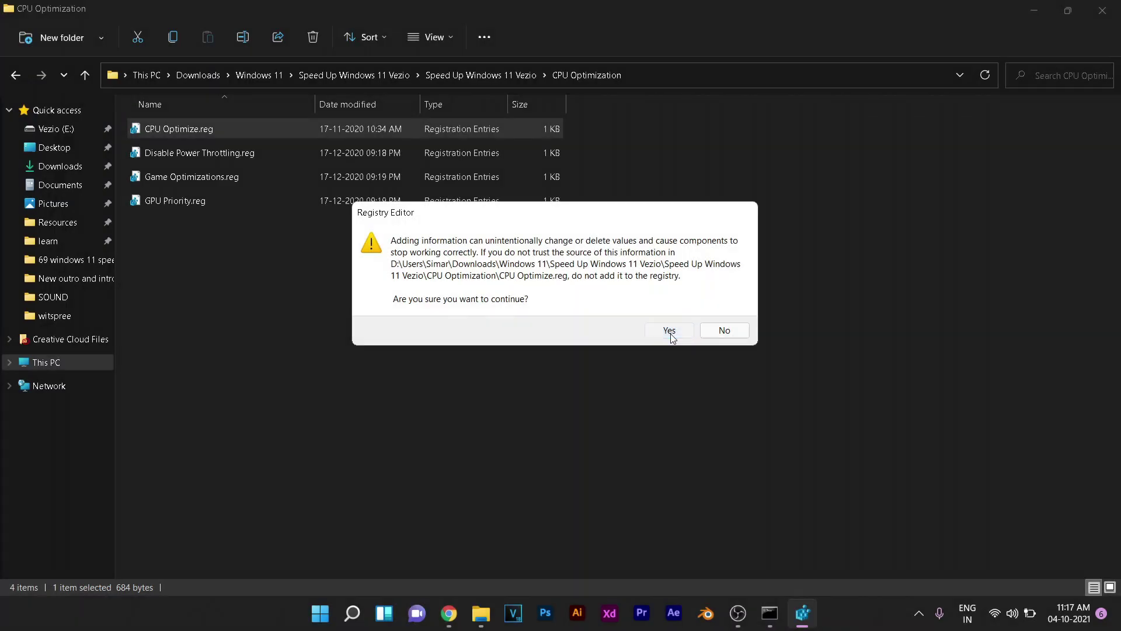
click(669, 330)
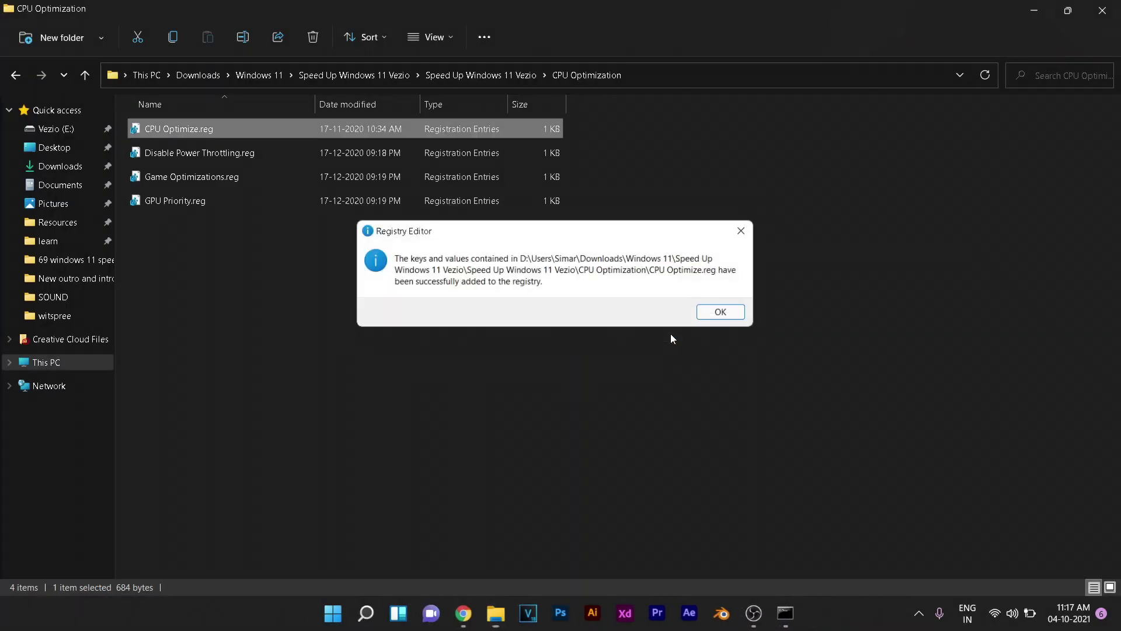
key(Return)
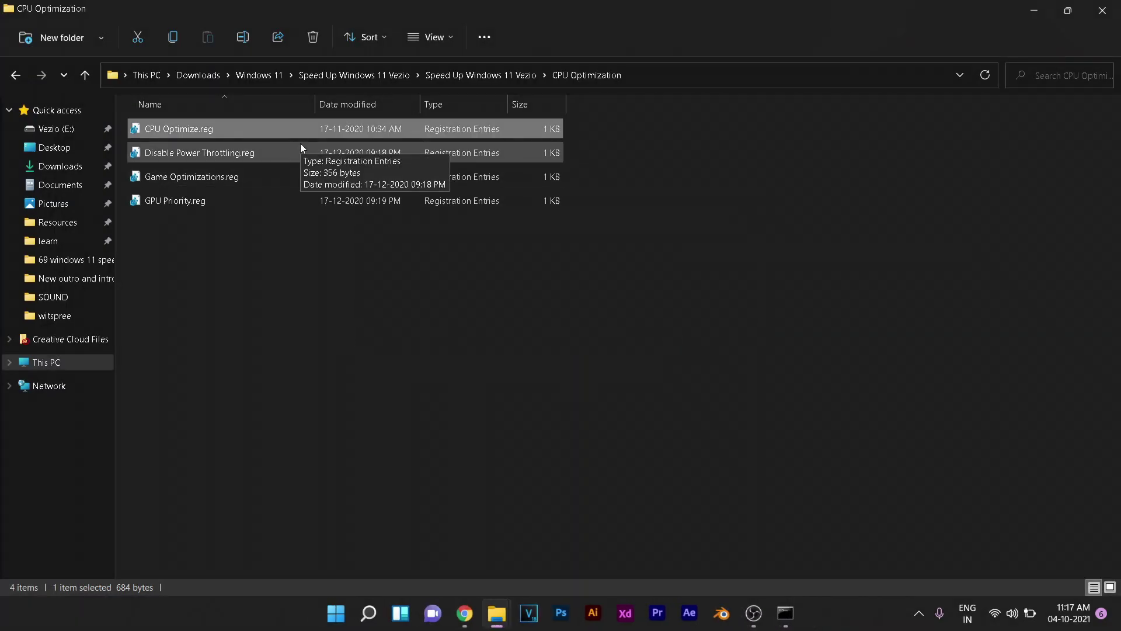
double_click(304, 147)
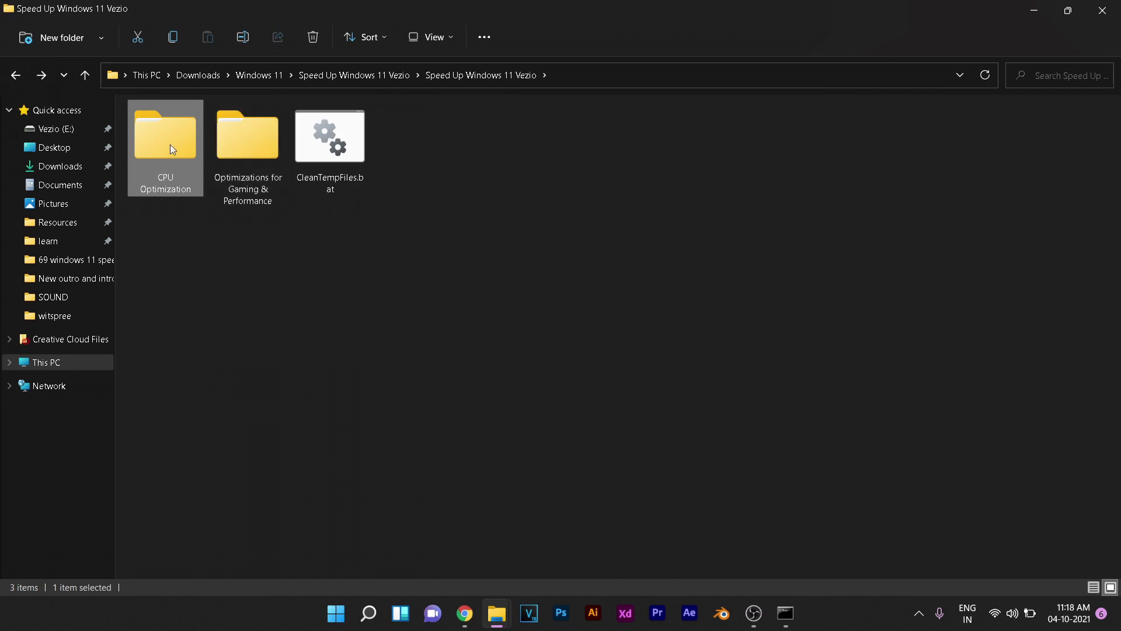
Step: Return to the parent folder and open the Optimizations for Gaming & Performance folder
click(306, 373)
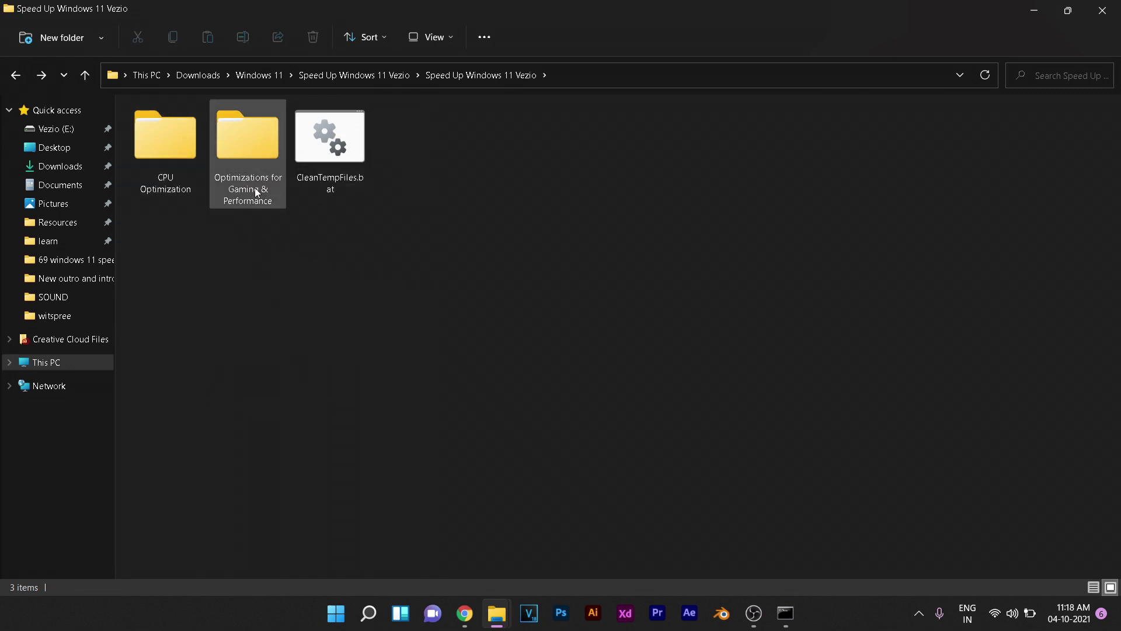
drag(215, 300, 280, 109)
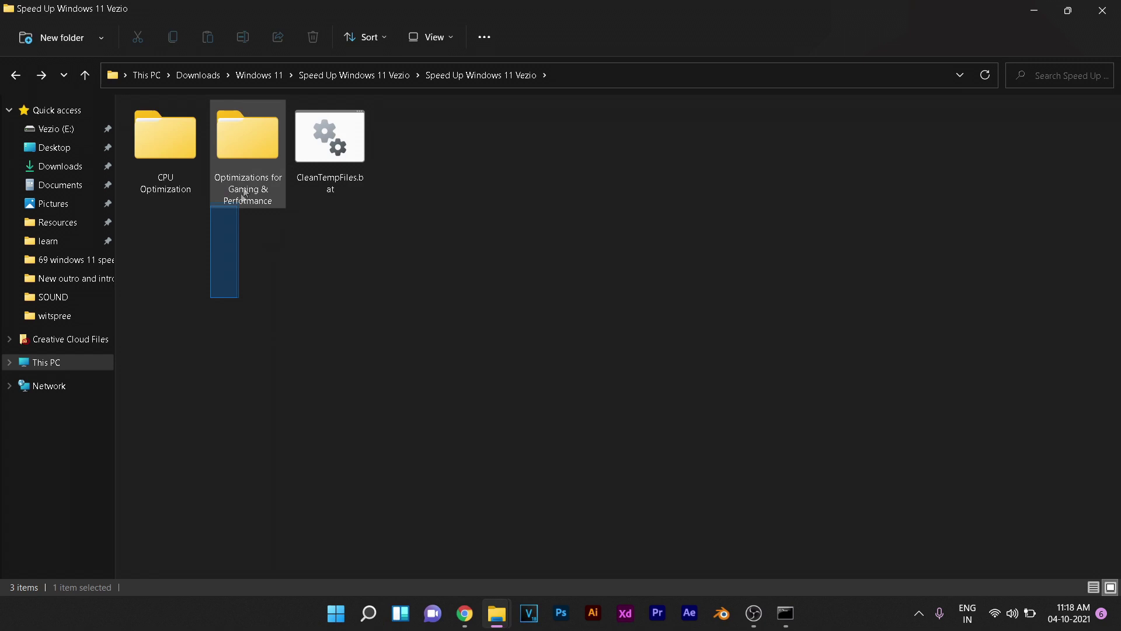
click(266, 284)
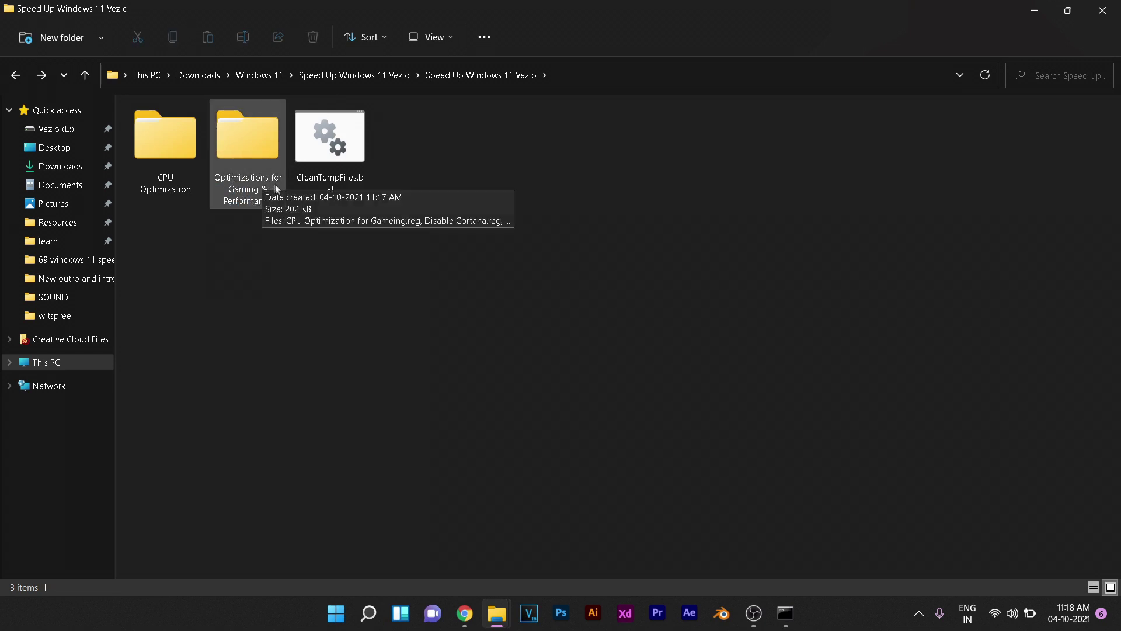
double_click(261, 201)
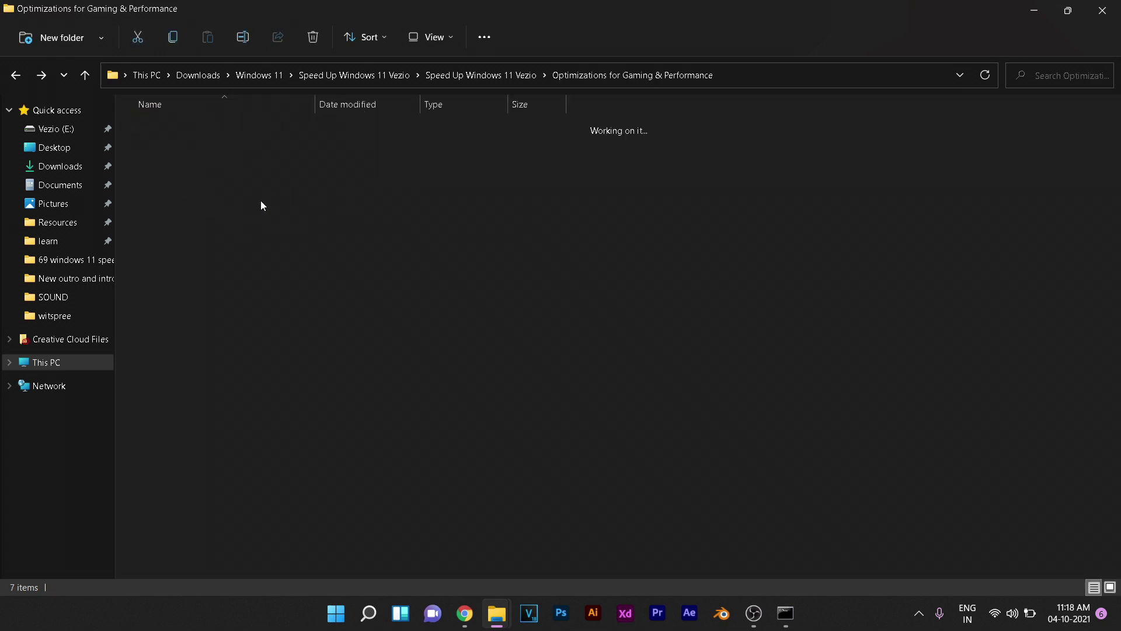
drag(283, 363, 471, 117)
click(254, 224)
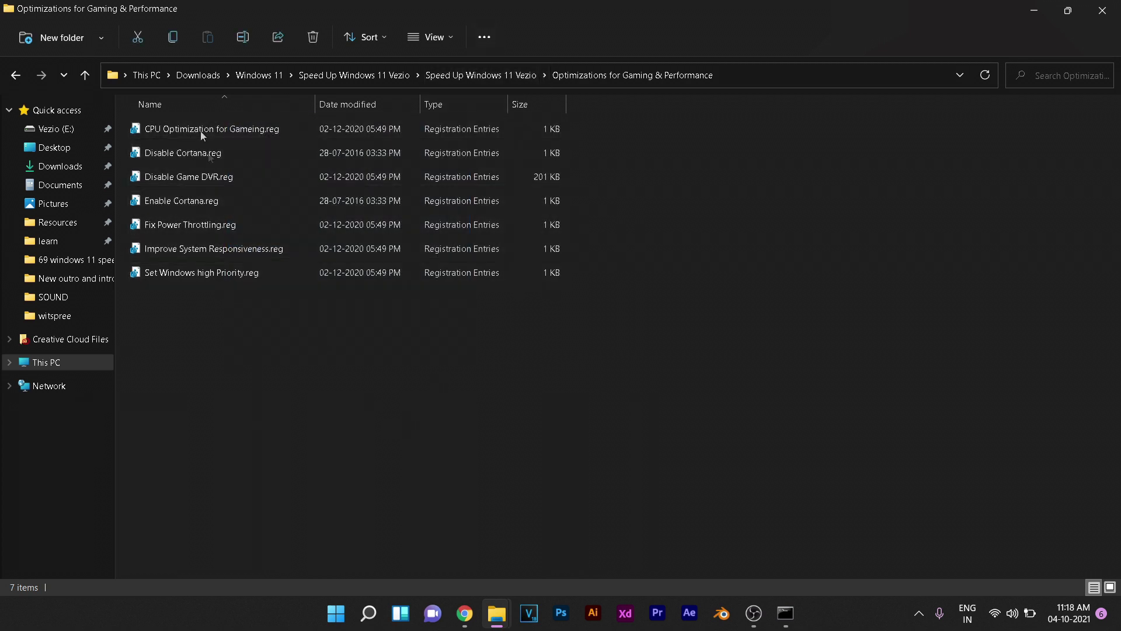